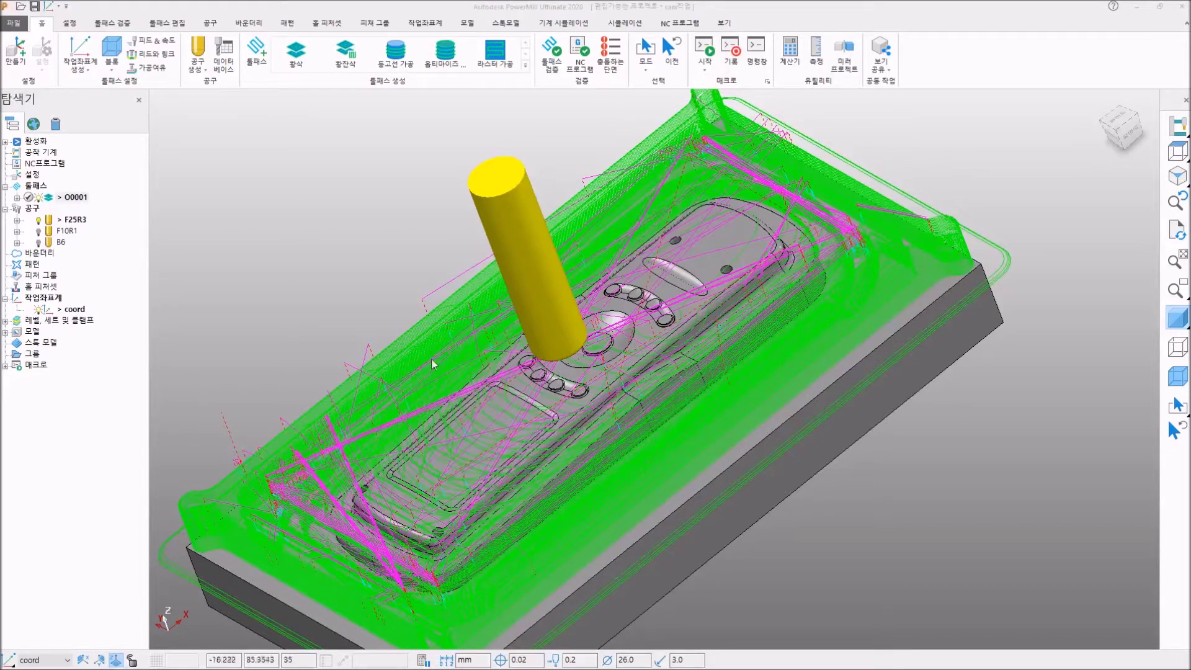
Deactivate toolpath O0001 and activate it again
{"action": "scroll", "coordinate": [433, 359], "scroll_direction": "up", "scroll_amount": 2}
{"action": "scroll", "coordinate": [433, 359], "scroll_direction": "down", "scroll_amount": 1}
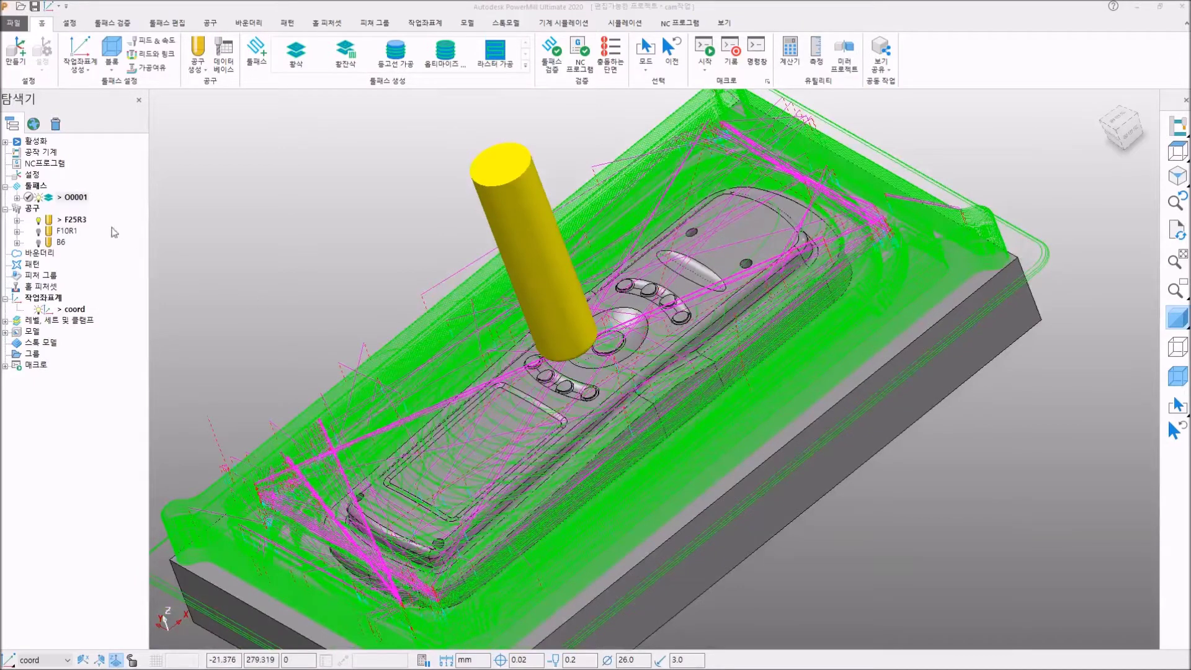
{"action": "right_click", "coordinate": [74, 197]}
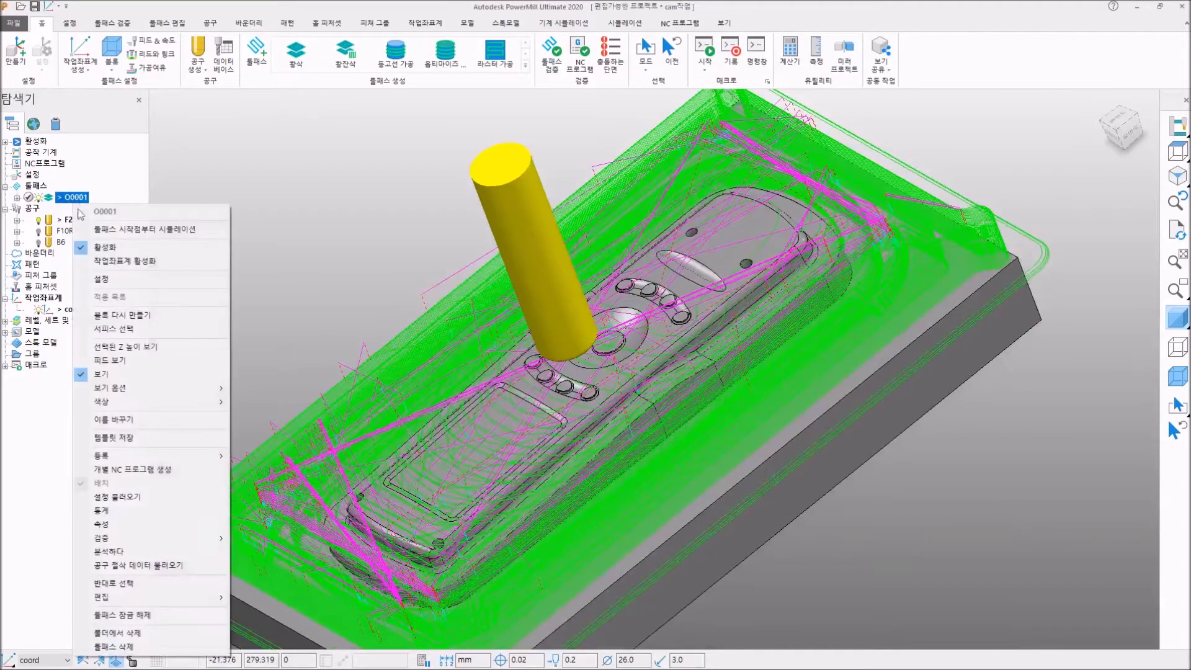
{"action": "left_click", "coordinate": [103, 248]}
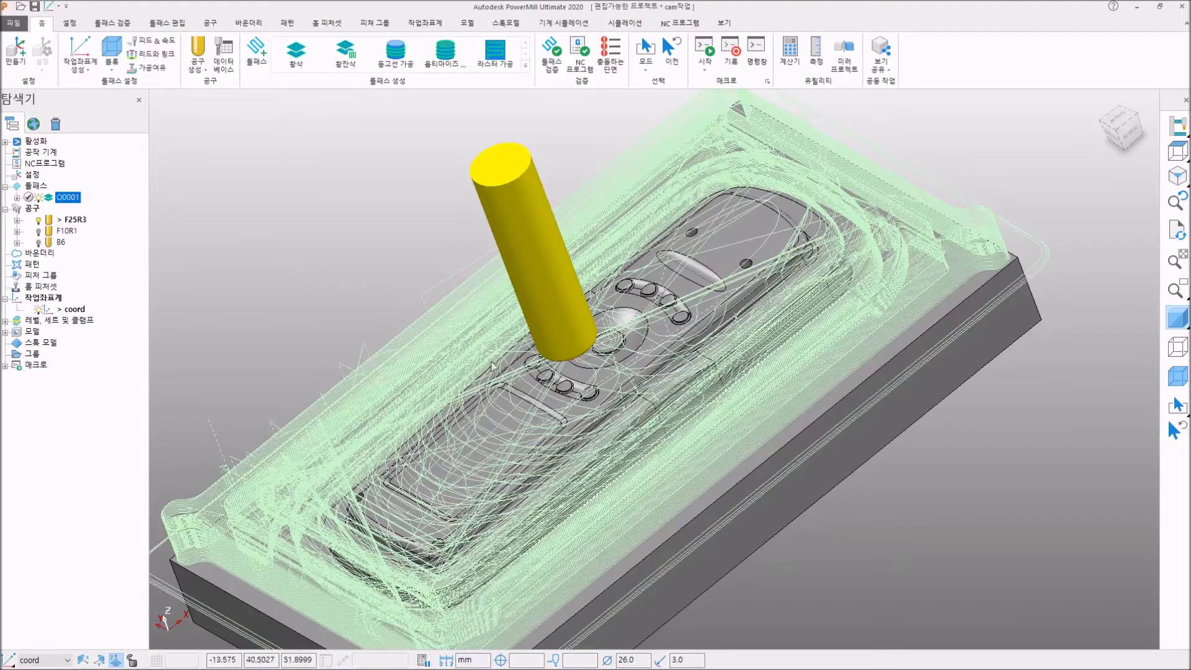
{"action": "right_click", "coordinate": [60, 201]}
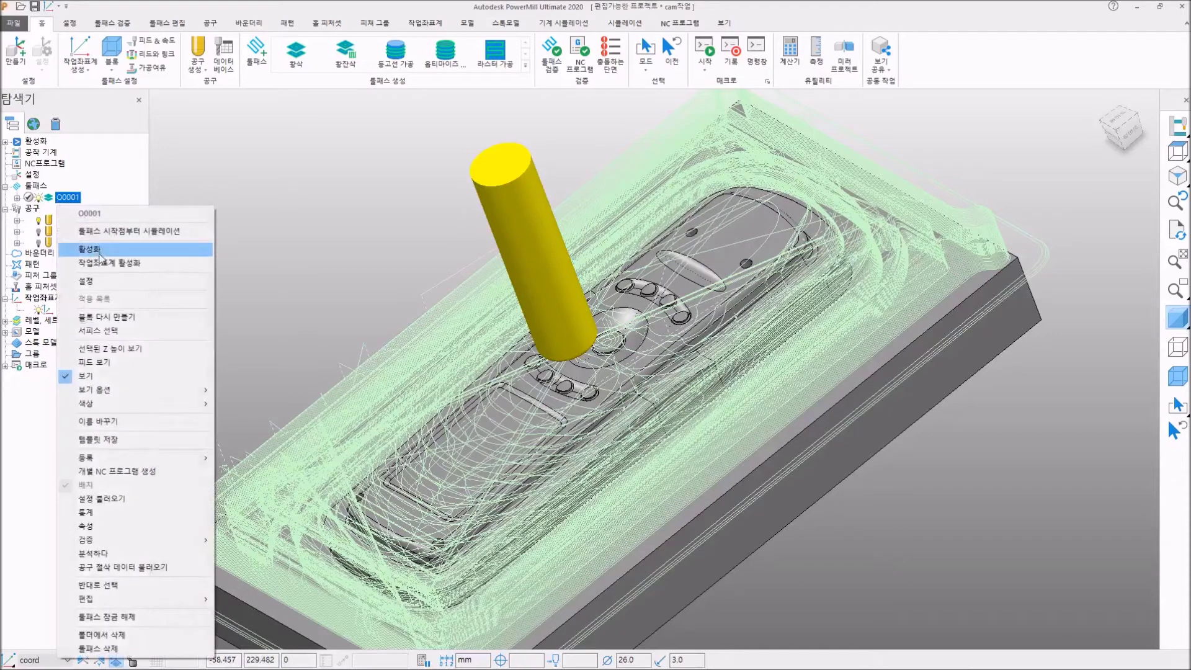
{"action": "left_click", "coordinate": [99, 250]}
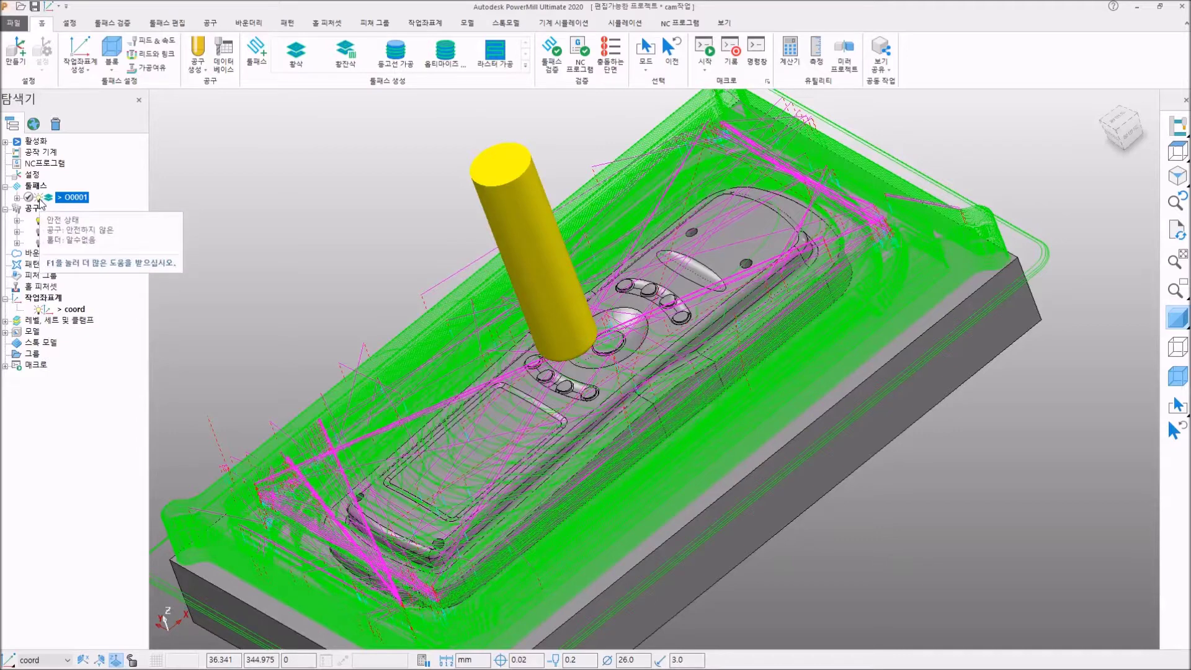
Hide toolpath O0001 and create a new toolpath using the 황잔삭 (rest roughing) strategy from the 3D 황삭 모델 category
{"action": "left_click", "coordinate": [39, 199]}
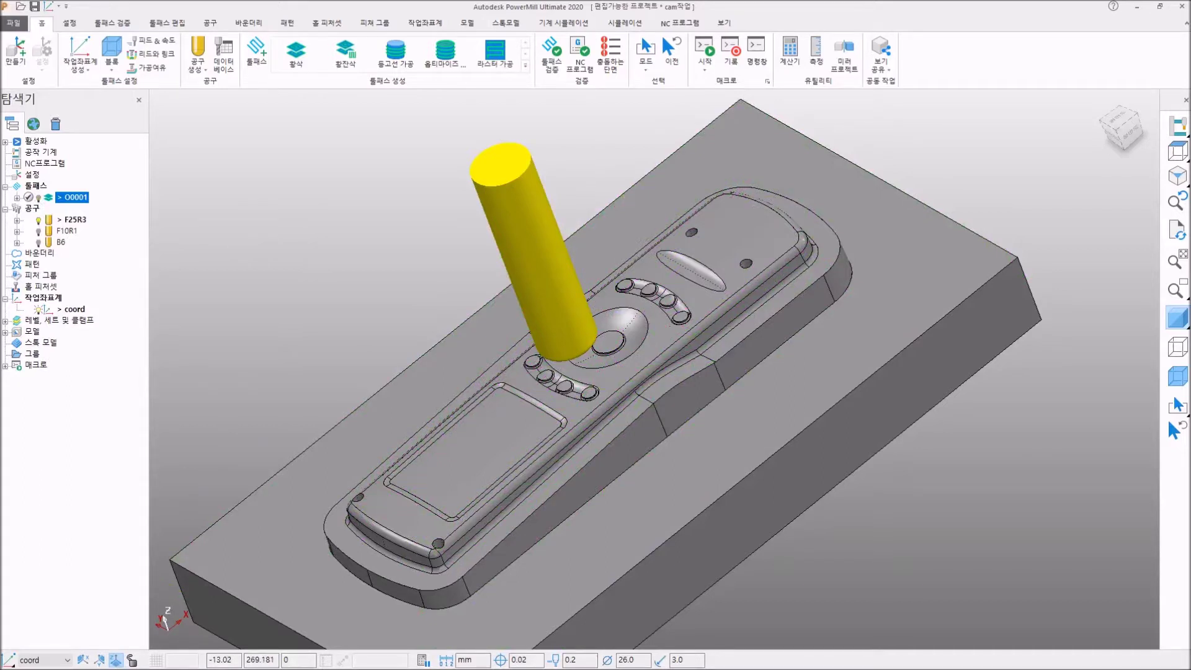
{"action": "left_click", "coordinate": [223, 216]}
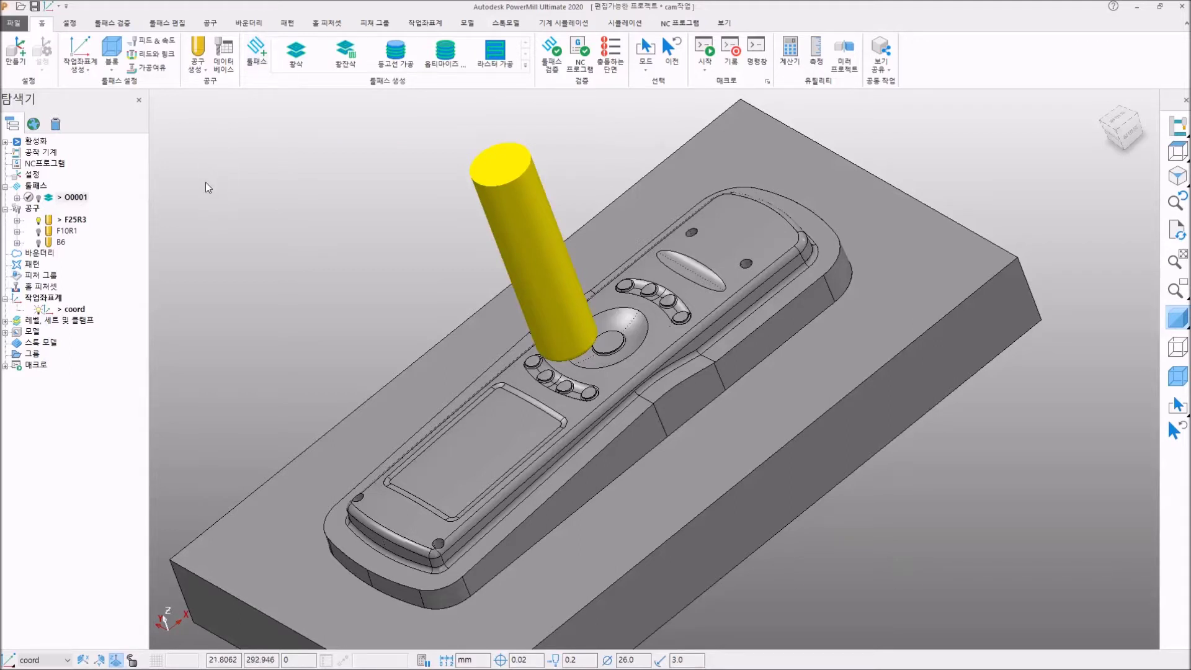
{"action": "right_click", "coordinate": [44, 186]}
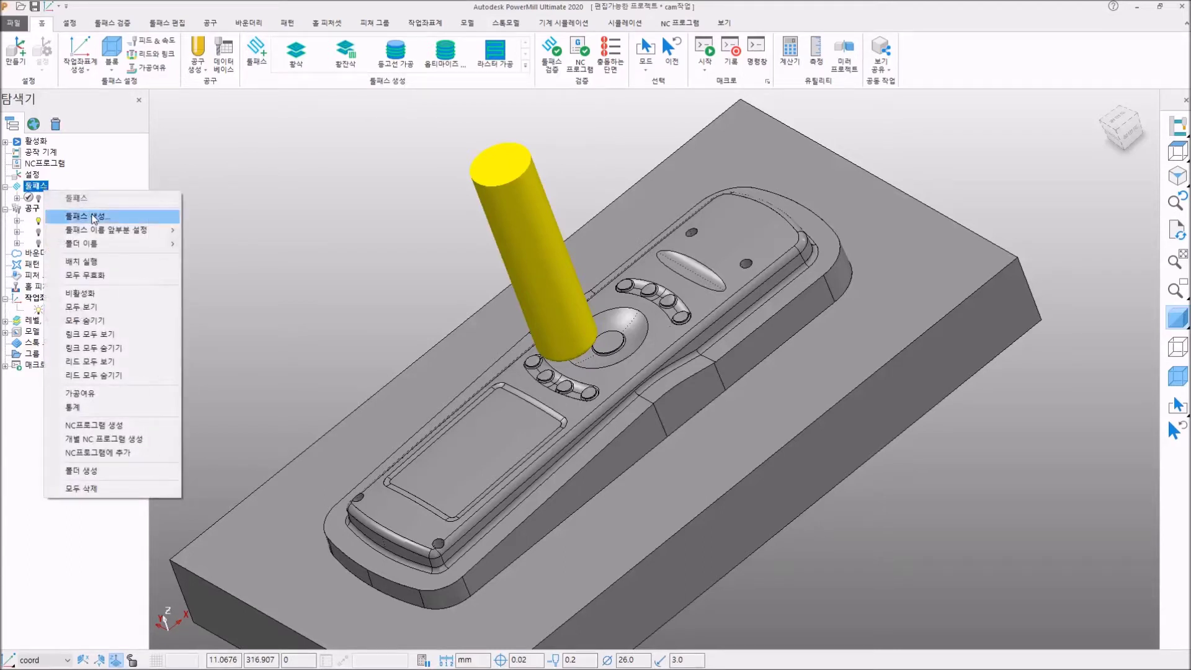
{"action": "left_click", "coordinate": [93, 217]}
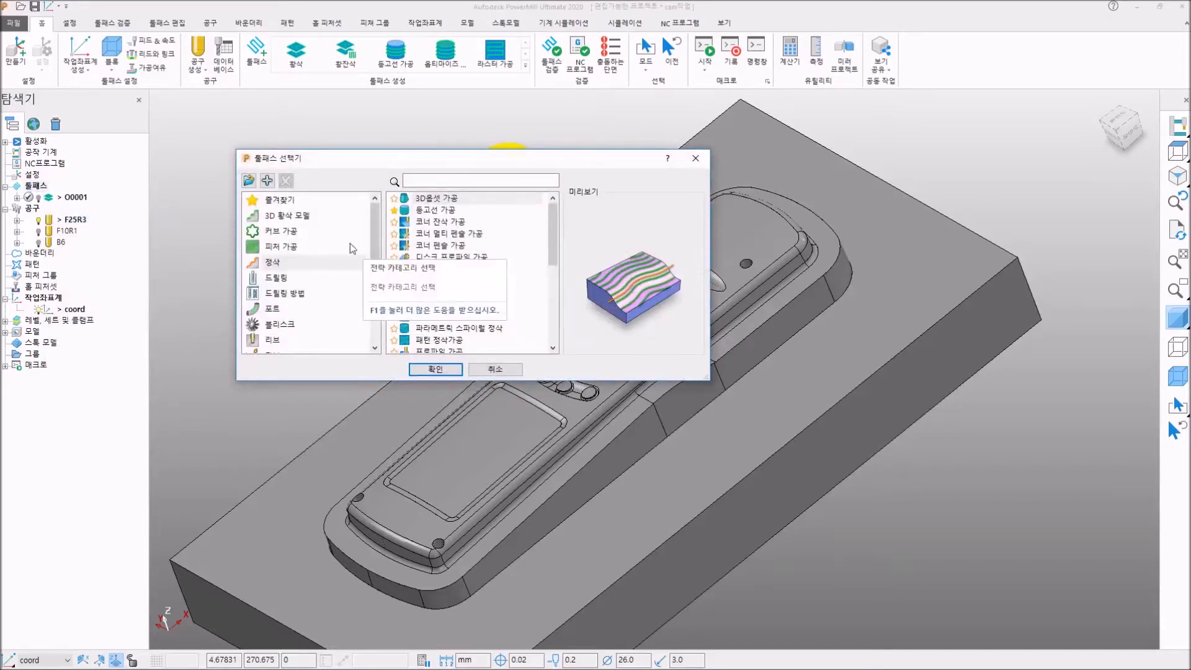
{"action": "left_click", "coordinate": [296, 219]}
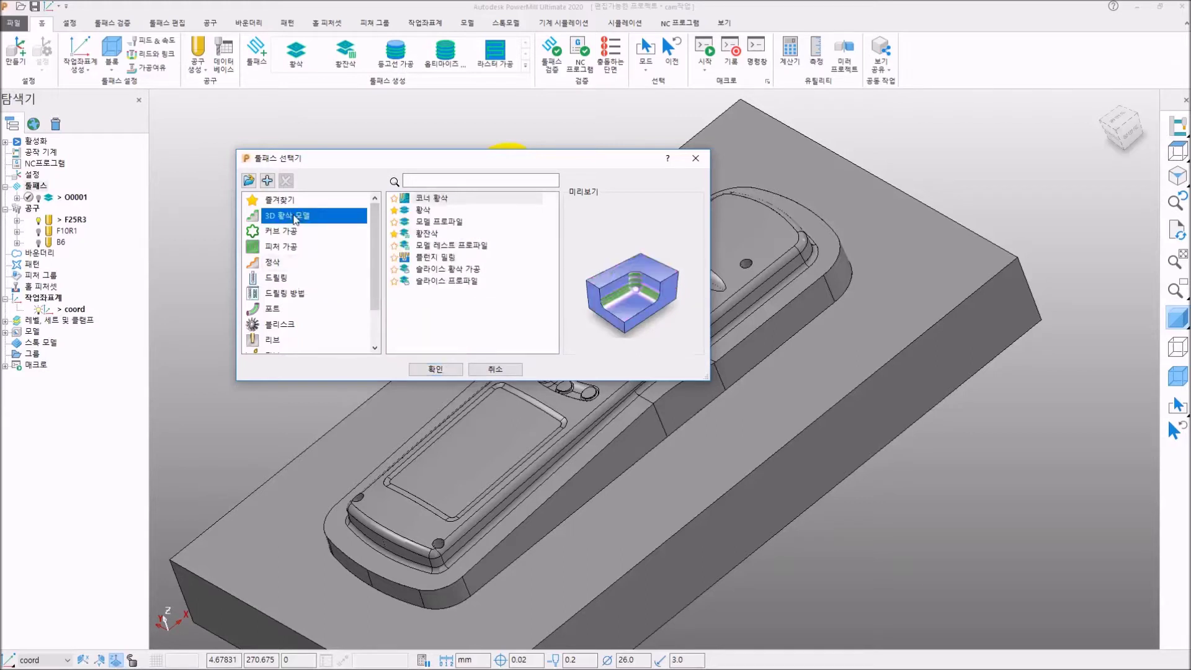
{"action": "left_click", "coordinate": [420, 211]}
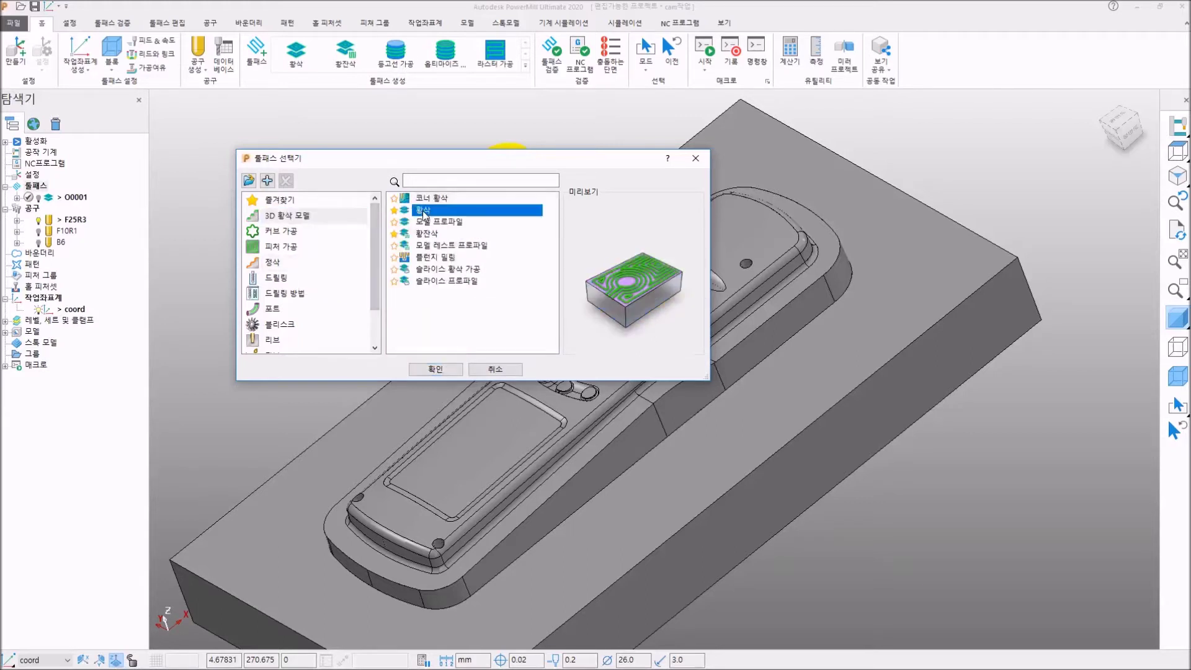
{"action": "left_click", "coordinate": [432, 235]}
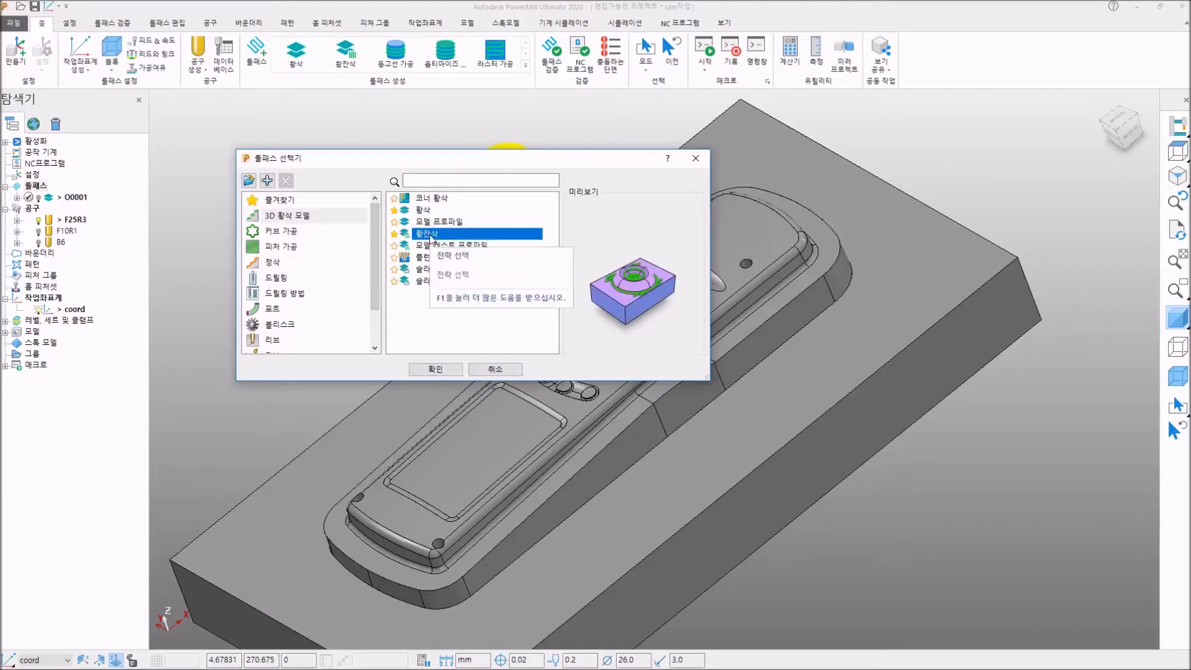
{"action": "left_click", "coordinate": [435, 370]}
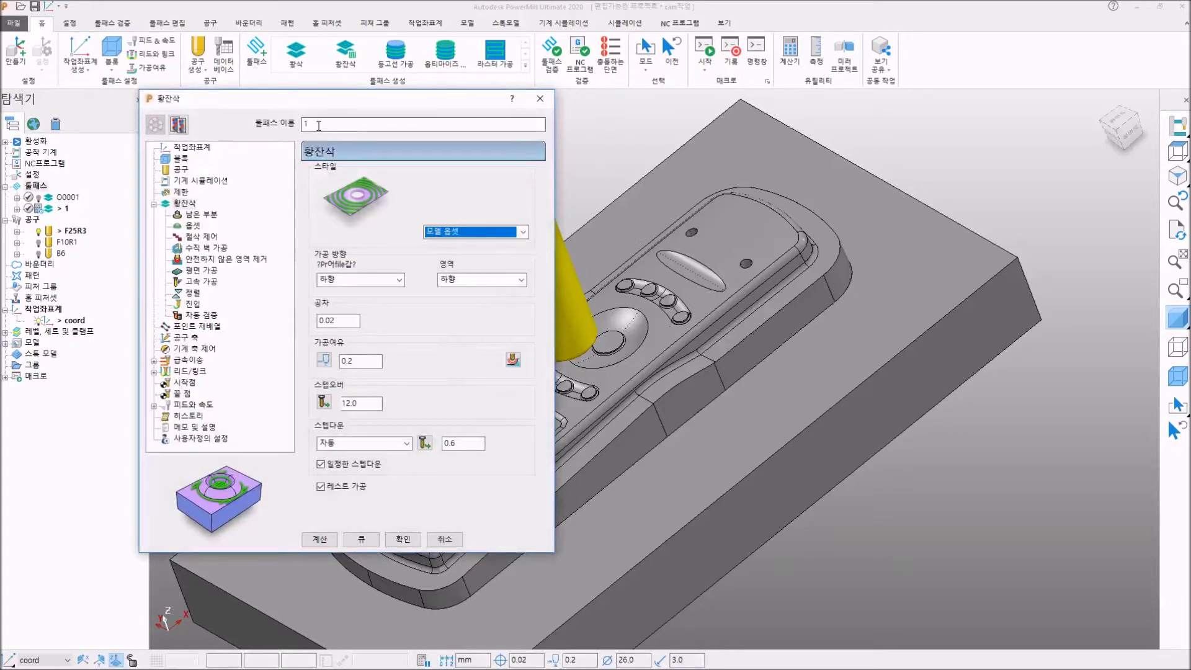
Name the new toolpath O0002 and review its workplane and block settings
{"action": "double_click", "coordinate": [297, 124]}
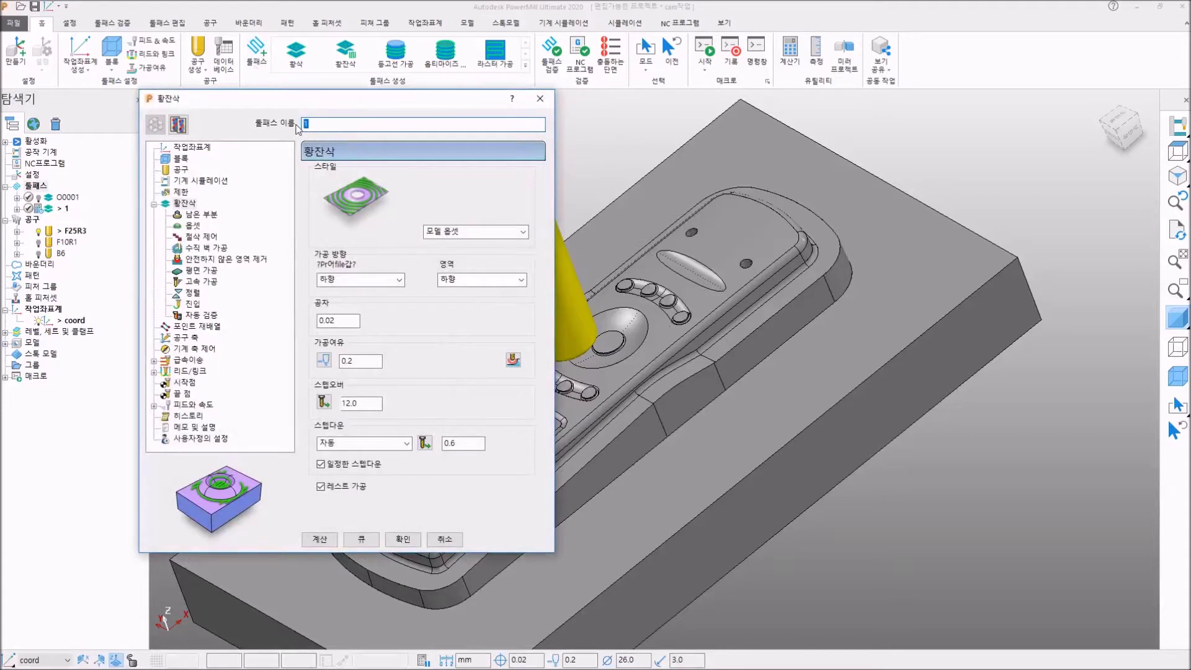
{"action": "type", "text": "O0002"}
{"action": "key", "text": "Return"}
{"action": "left_click", "coordinate": [189, 147]}
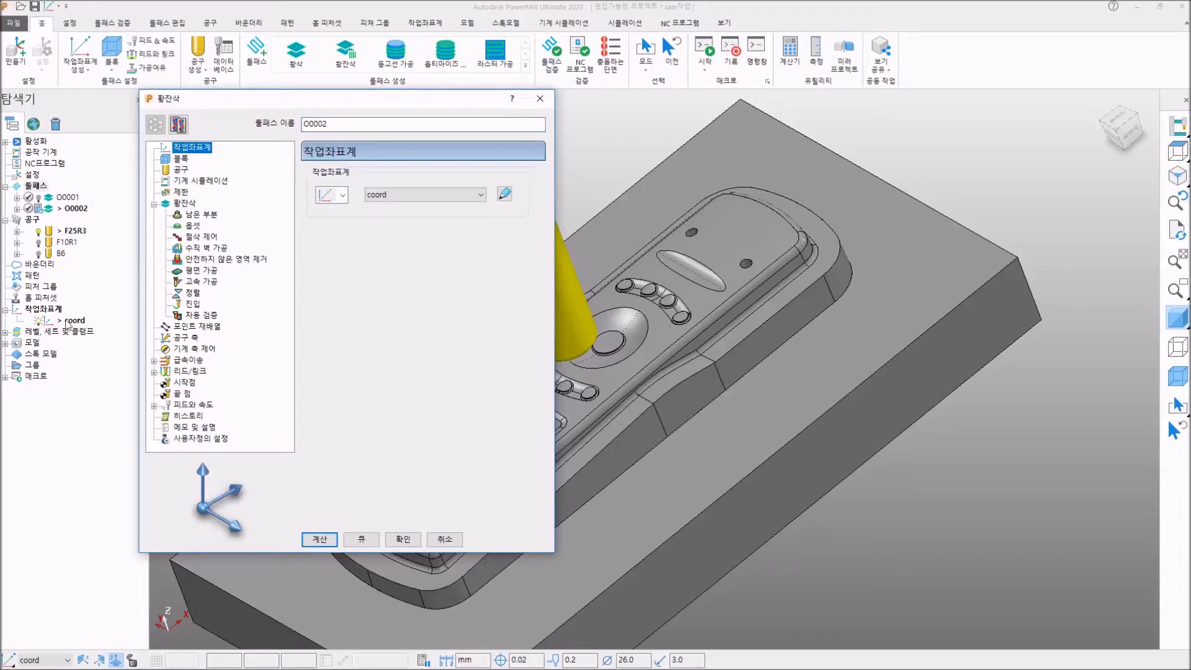
{"action": "left_click", "coordinate": [180, 161]}
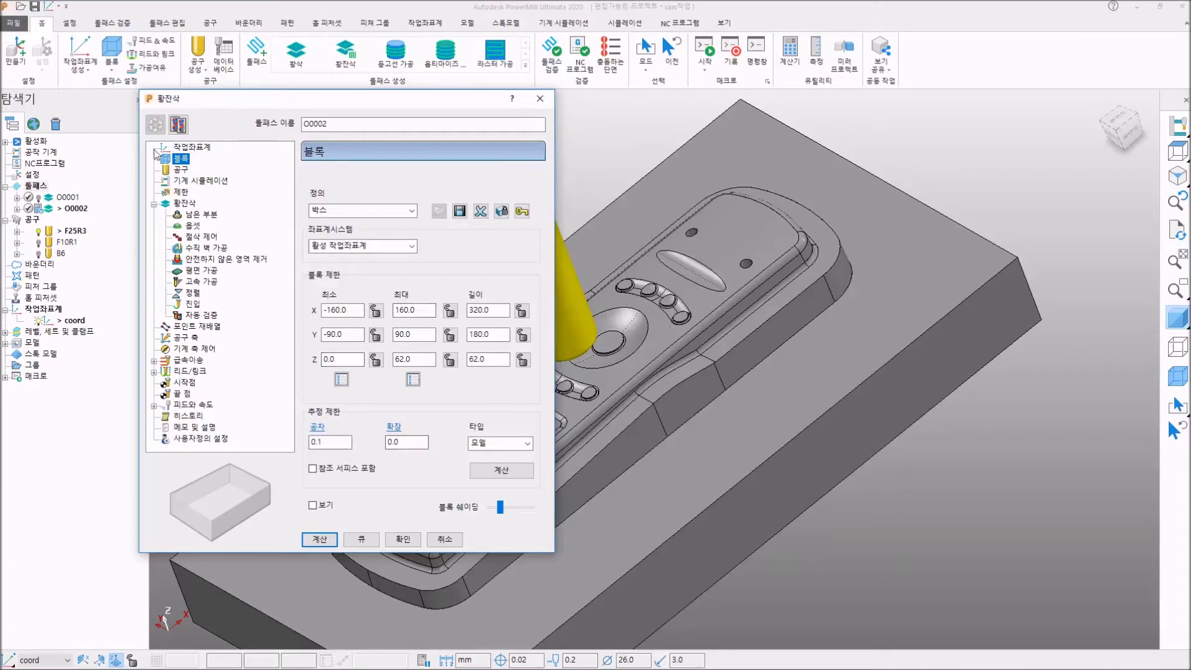
Assign the existing F10R1 tool to toolpath O0002 and check its tool number
{"action": "left_click", "coordinate": [180, 171]}
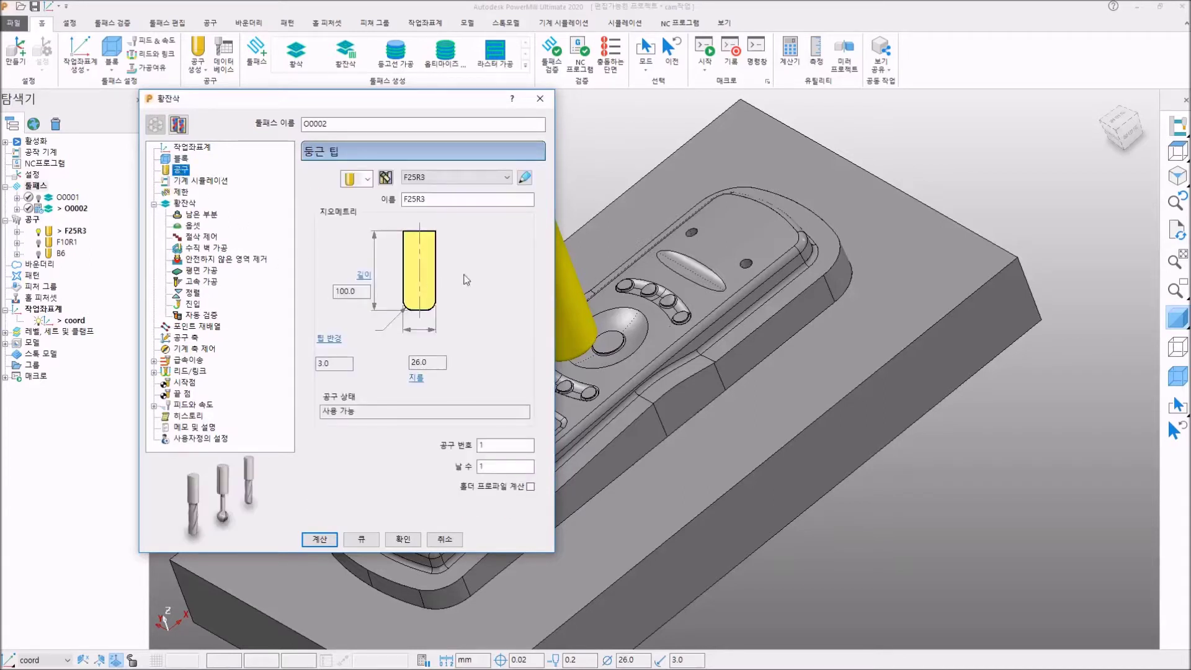
{"action": "left_click", "coordinate": [368, 179]}
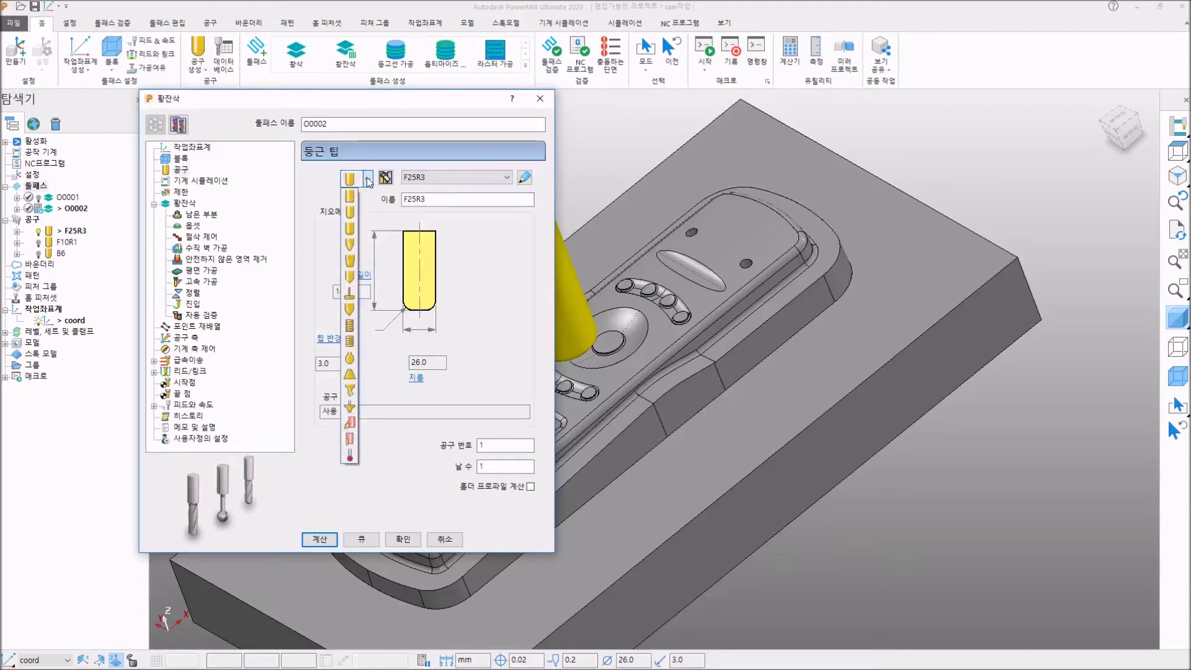
{"action": "left_click", "coordinate": [471, 243]}
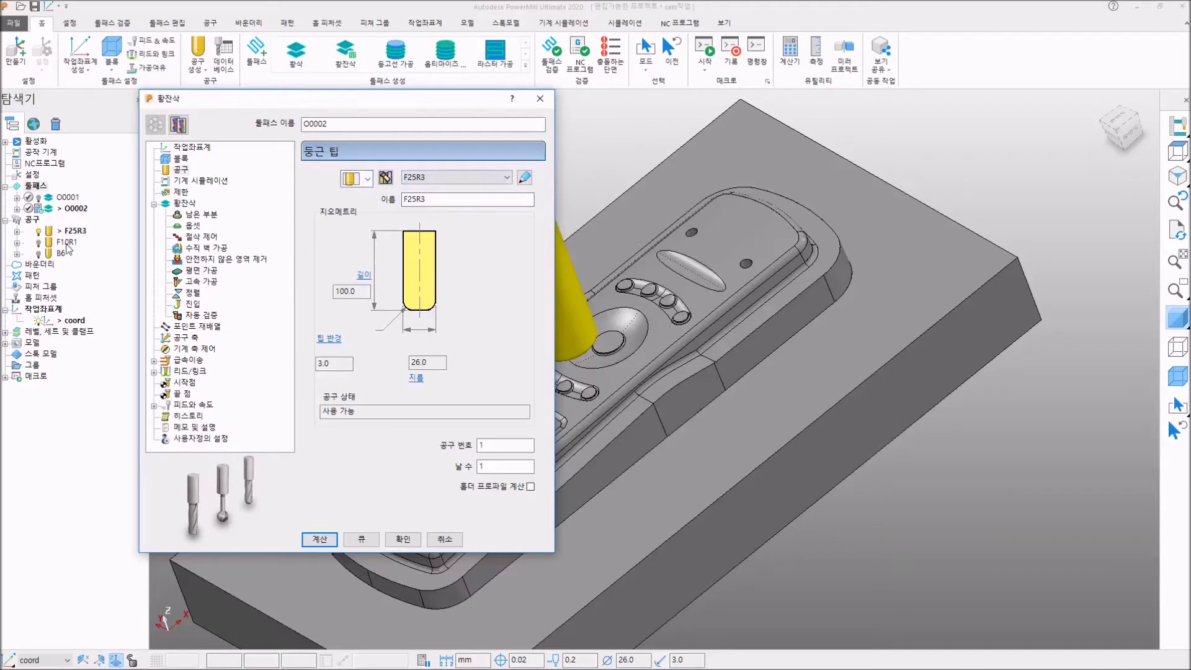
{"action": "mouse_move", "coordinate": [66, 255]}
{"action": "left_click", "coordinate": [475, 178]}
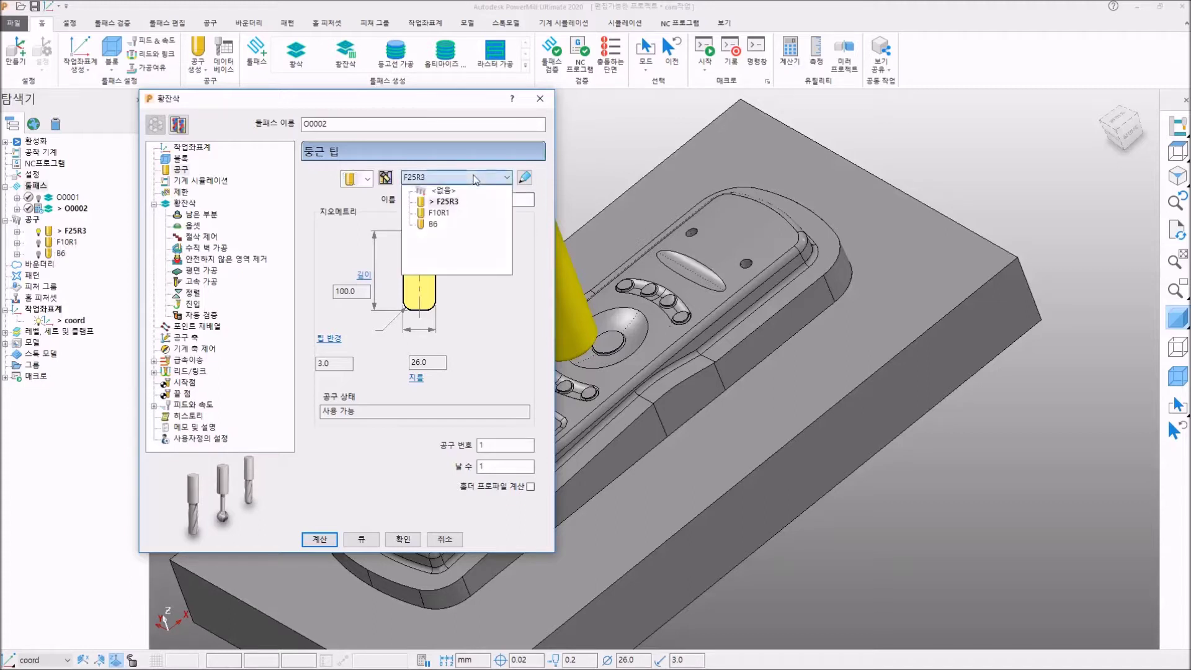
{"action": "left_click", "coordinate": [440, 213]}
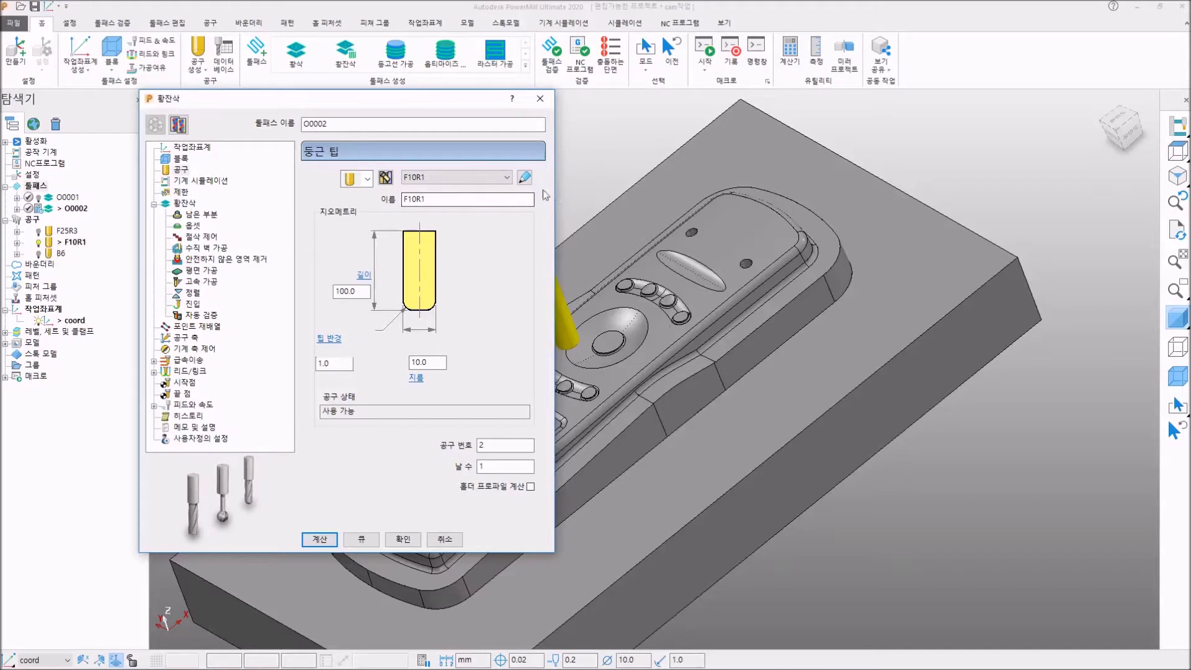
{"action": "double_click", "coordinate": [496, 447]}
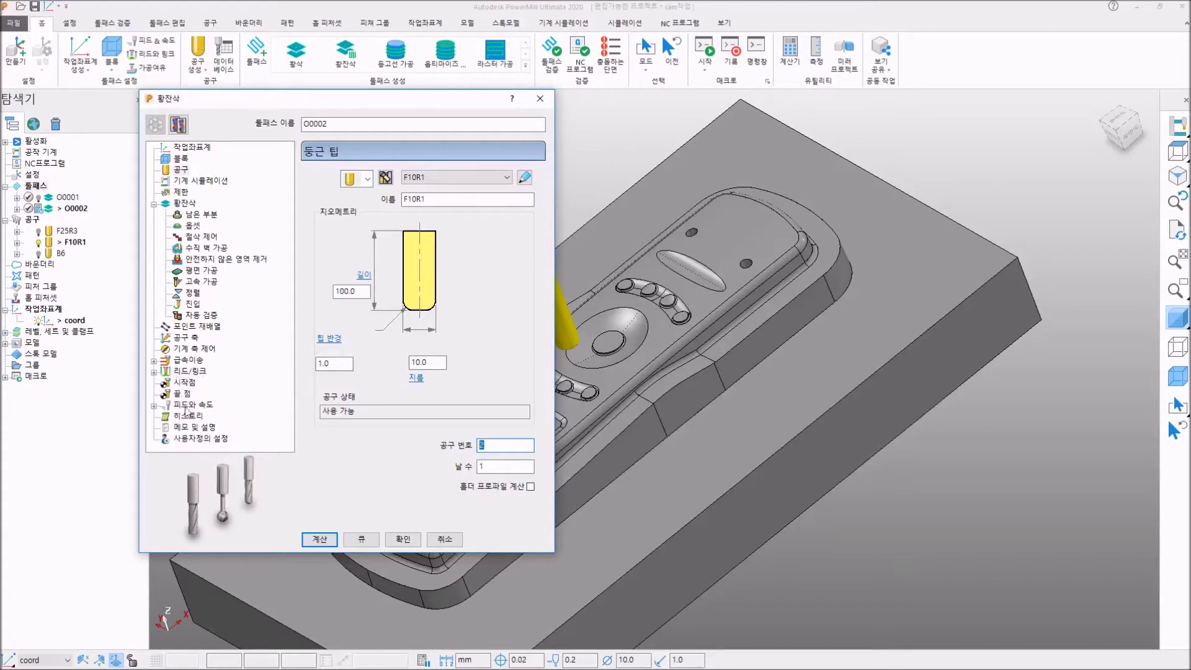
Review the limit settings and tolerance of O0002 and set its machining allowance (가공여유) to 0.1
{"action": "left_click", "coordinate": [180, 193]}
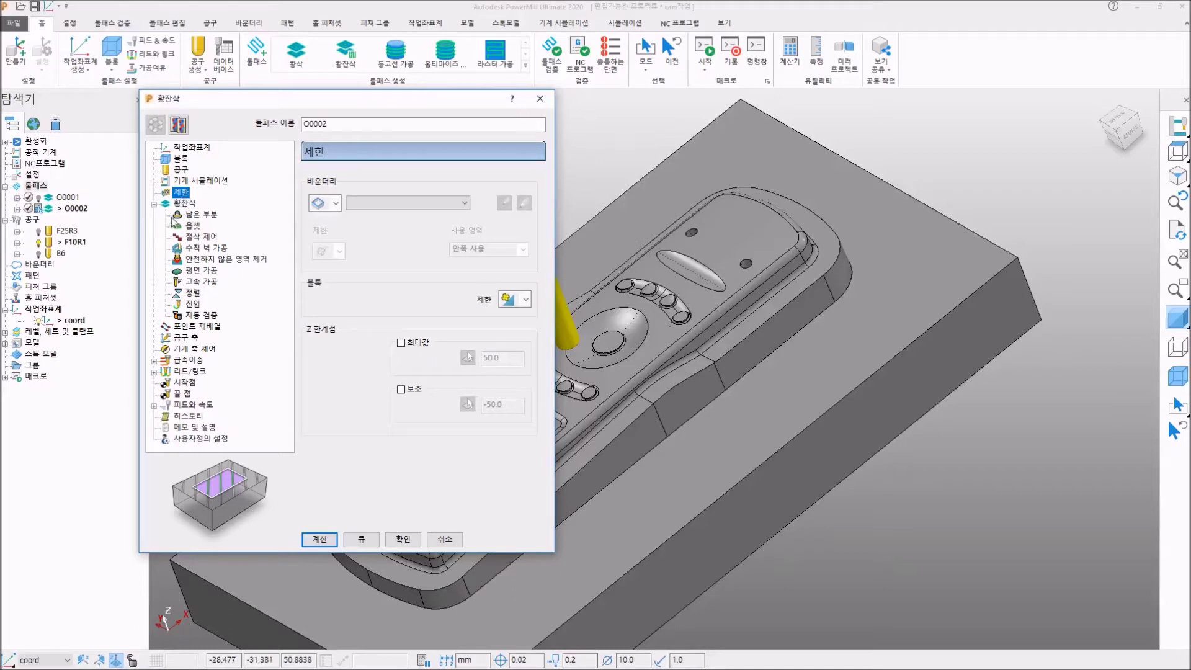
{"action": "left_click", "coordinate": [181, 204]}
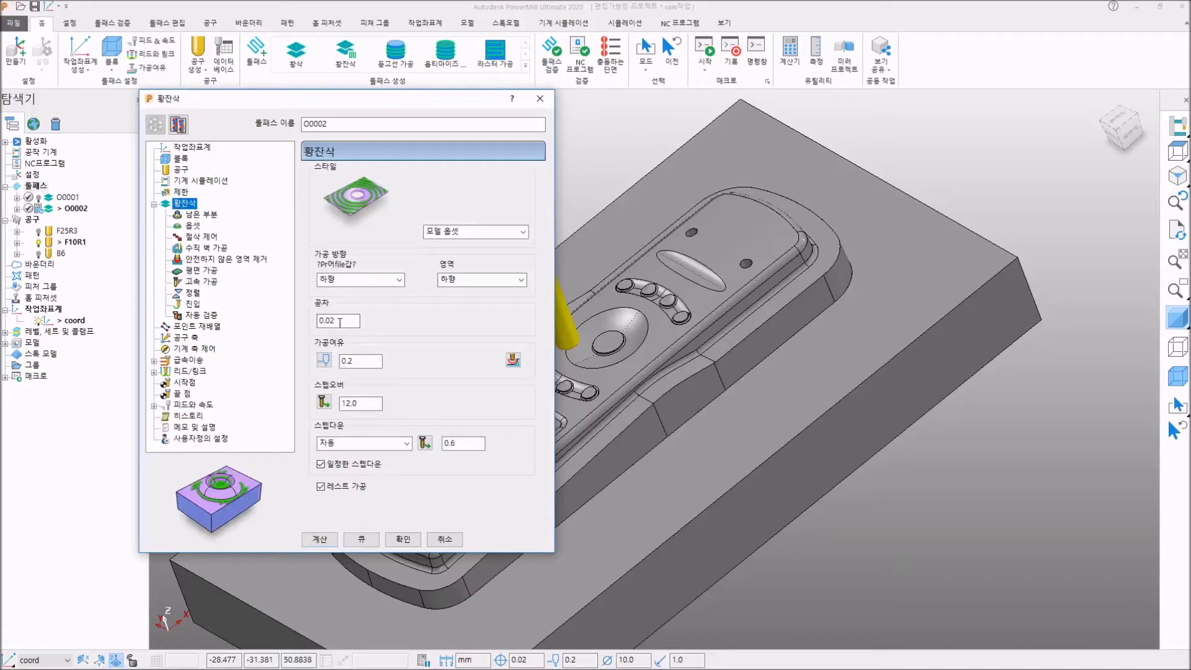
{"action": "left_click_drag", "start_coordinate": [340, 323], "coordinate": [317, 318]}
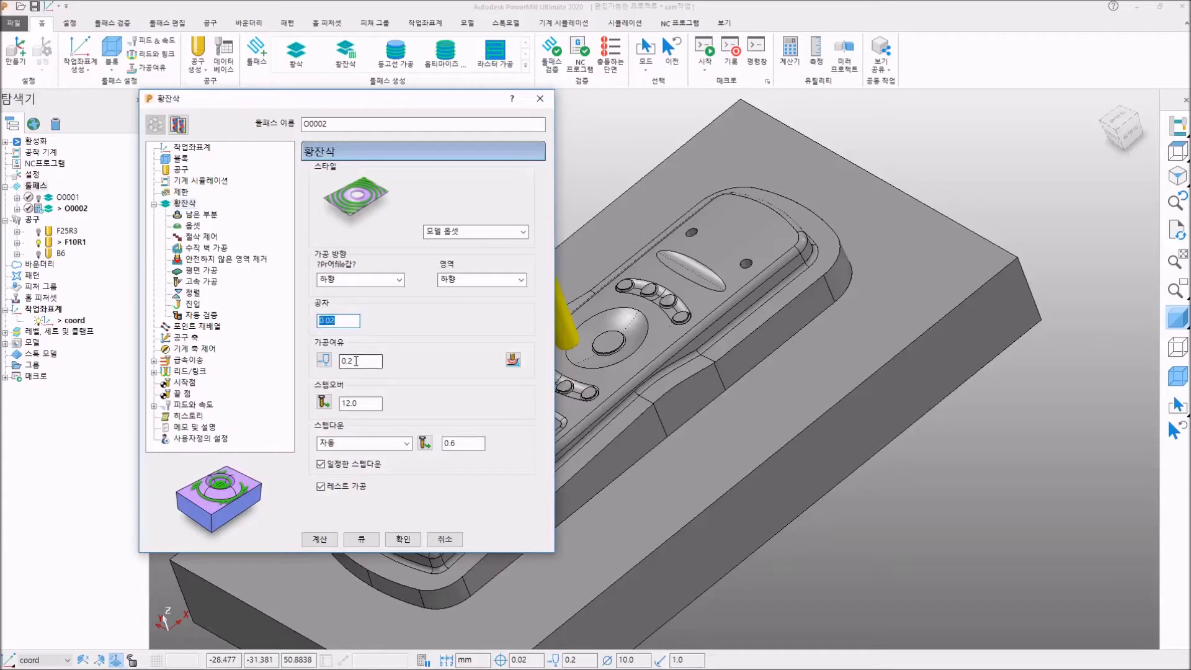
{"action": "left_click_drag", "start_coordinate": [371, 361], "coordinate": [336, 353]}
{"action": "type", "text": "0.1"}
Switch to the work instruction table in PowerPoint and compare the machining allowances of O0001 and O0002
{"action": "key", "text": "shift+Left"}
{"action": "key", "text": "shift+Left"}
{"action": "key", "text": "alt+Tab"}
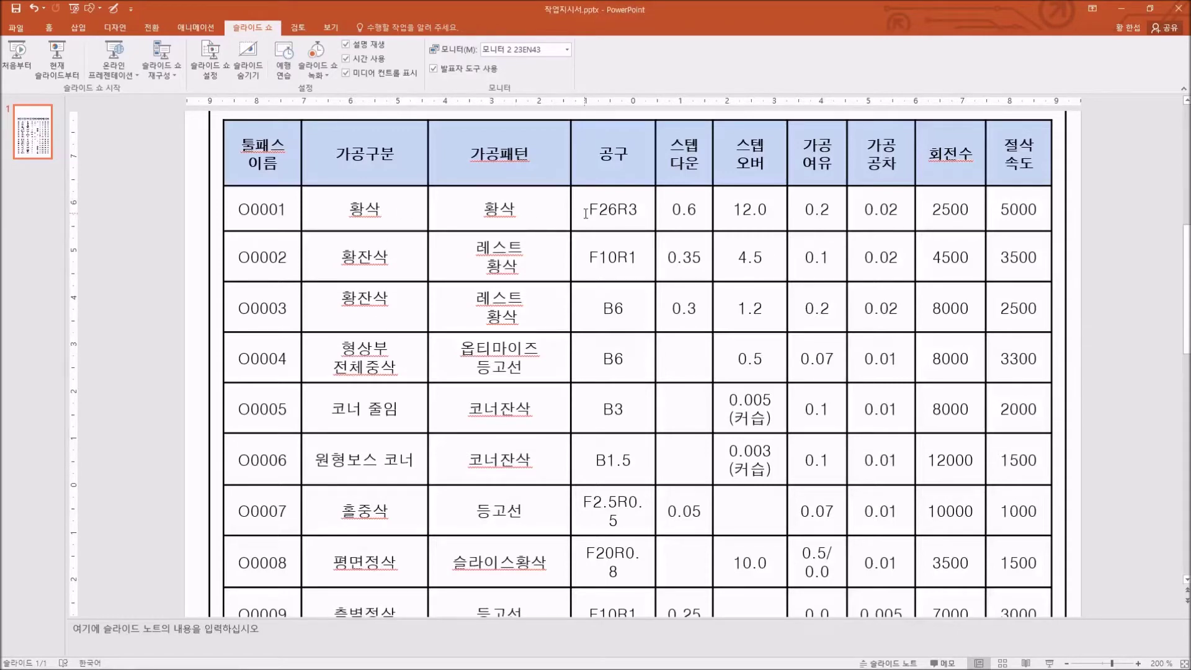
{"action": "double_click", "coordinate": [810, 214]}
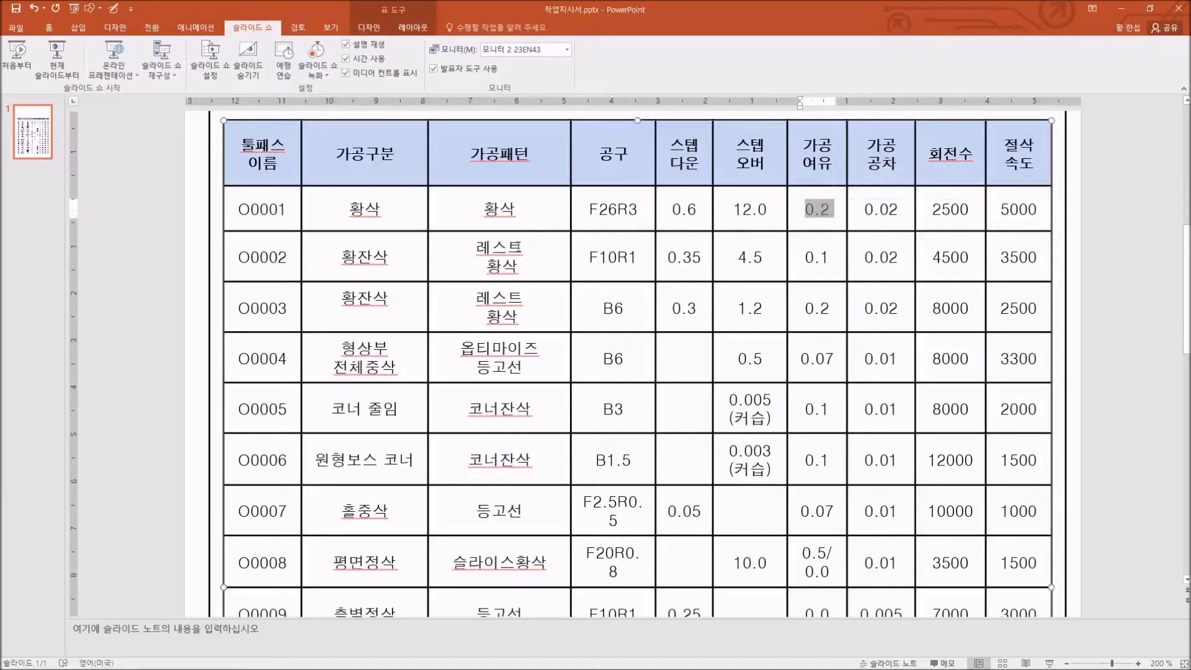
{"action": "left_click", "coordinate": [518, 247]}
{"action": "double_click", "coordinate": [817, 258]}
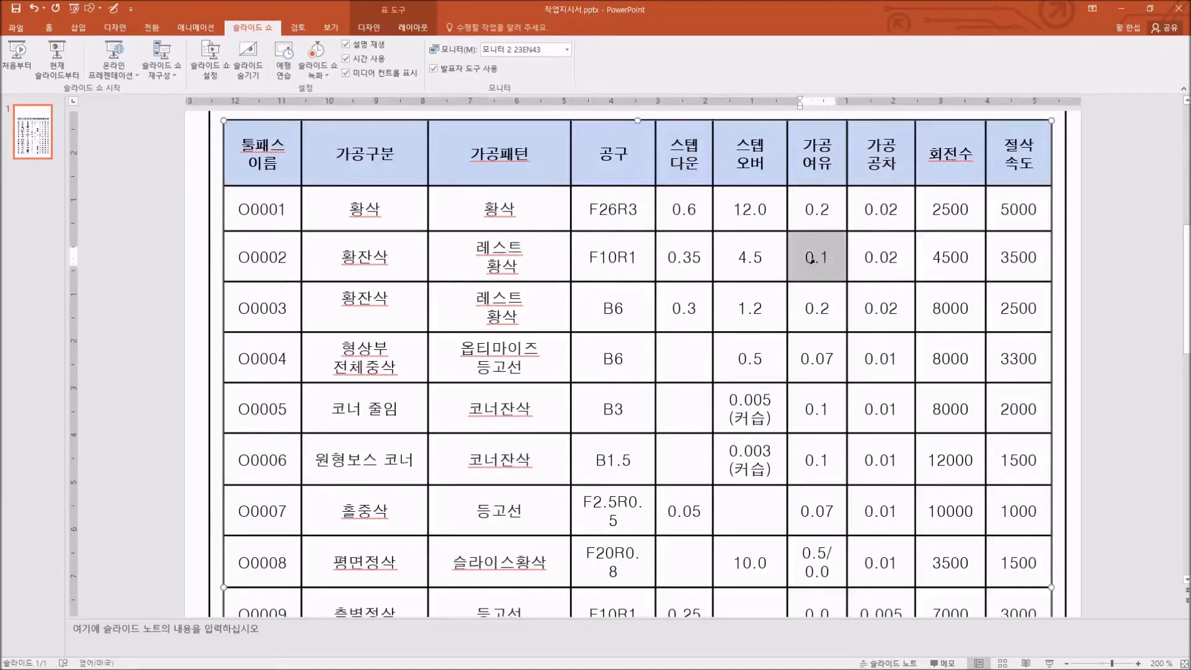
{"action": "left_click", "coordinate": [831, 210]}
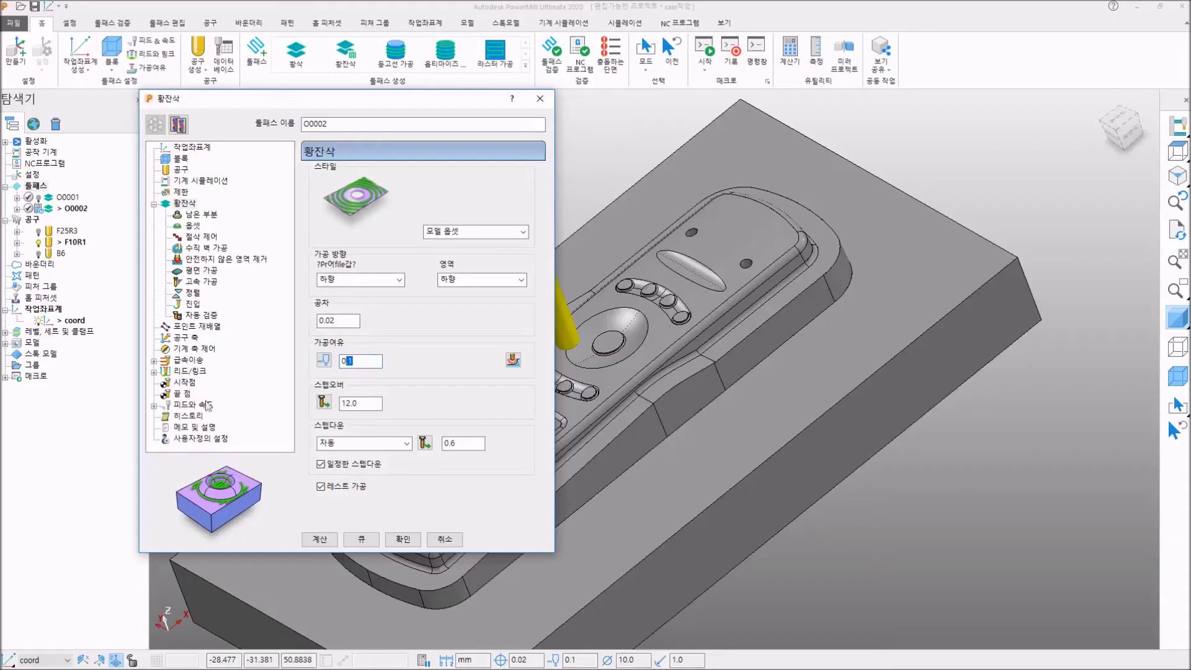
Return to PowerMill and set the stepover to 4.5 and the stepdown to 0.35 for O0002
{"action": "double_click", "coordinate": [362, 402]}
{"action": "type", "text": "4.5"}
{"action": "left_click", "coordinate": [448, 443]}
{"action": "type", "text": "0.35"}
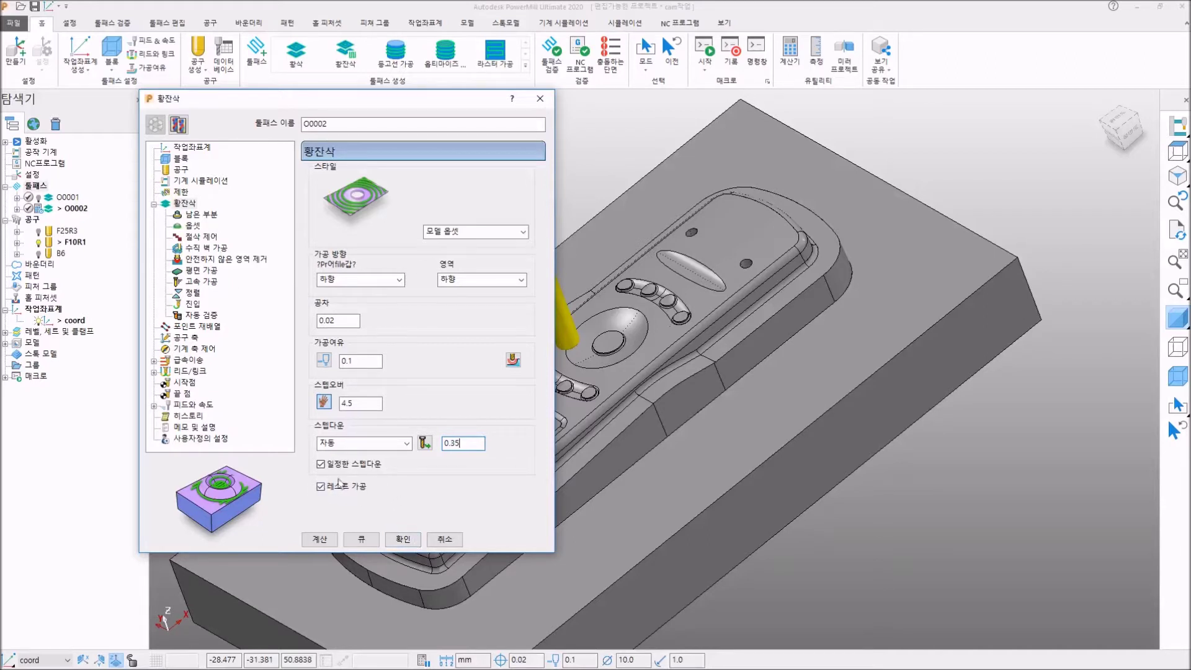
Keep rest machining (레스트 가공) enabled for O0002 and choose toolpath O0001 as its reference
{"action": "left_click", "coordinate": [320, 487]}
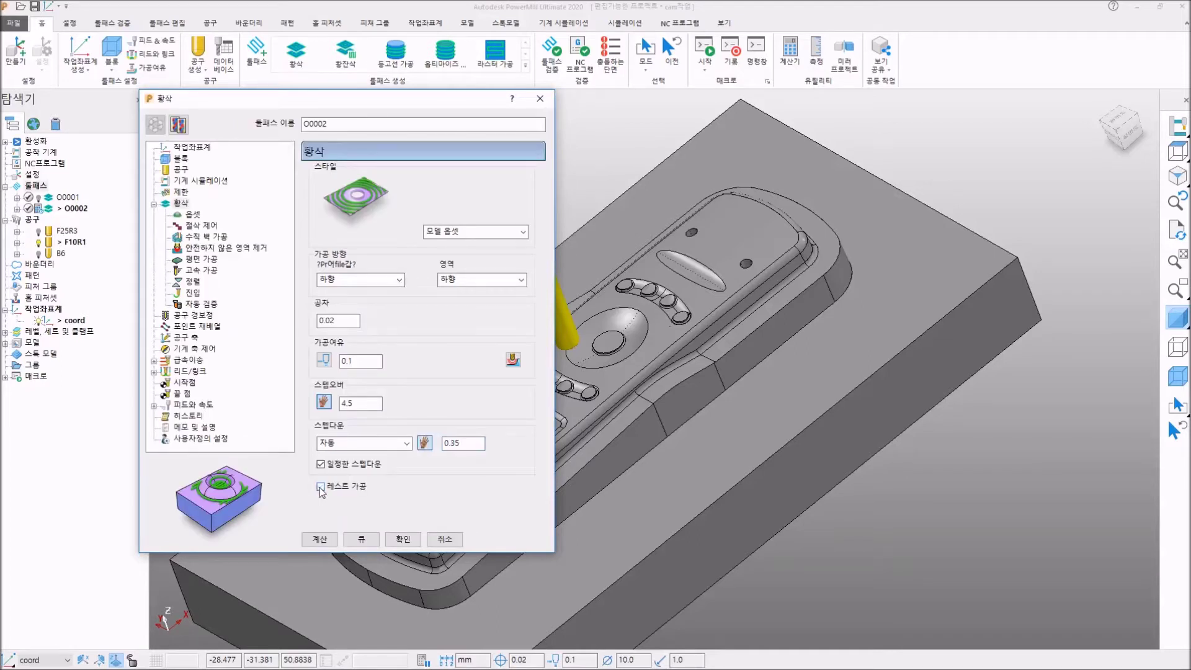
{"action": "left_click", "coordinate": [321, 488]}
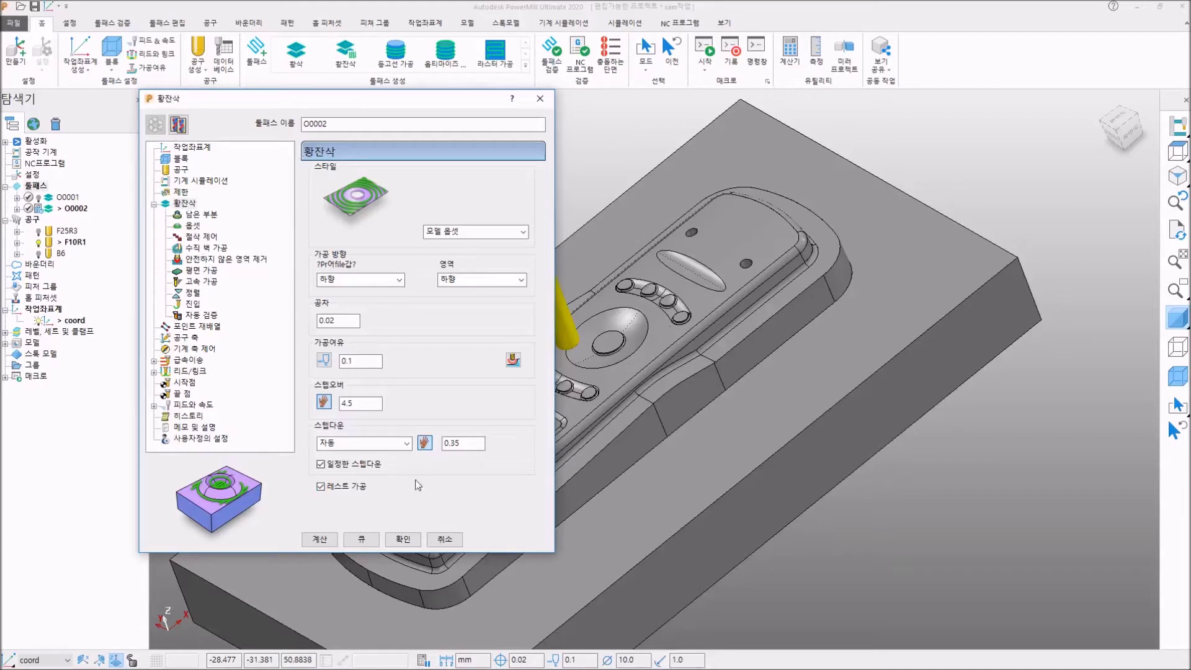
{"action": "left_click", "coordinate": [196, 216]}
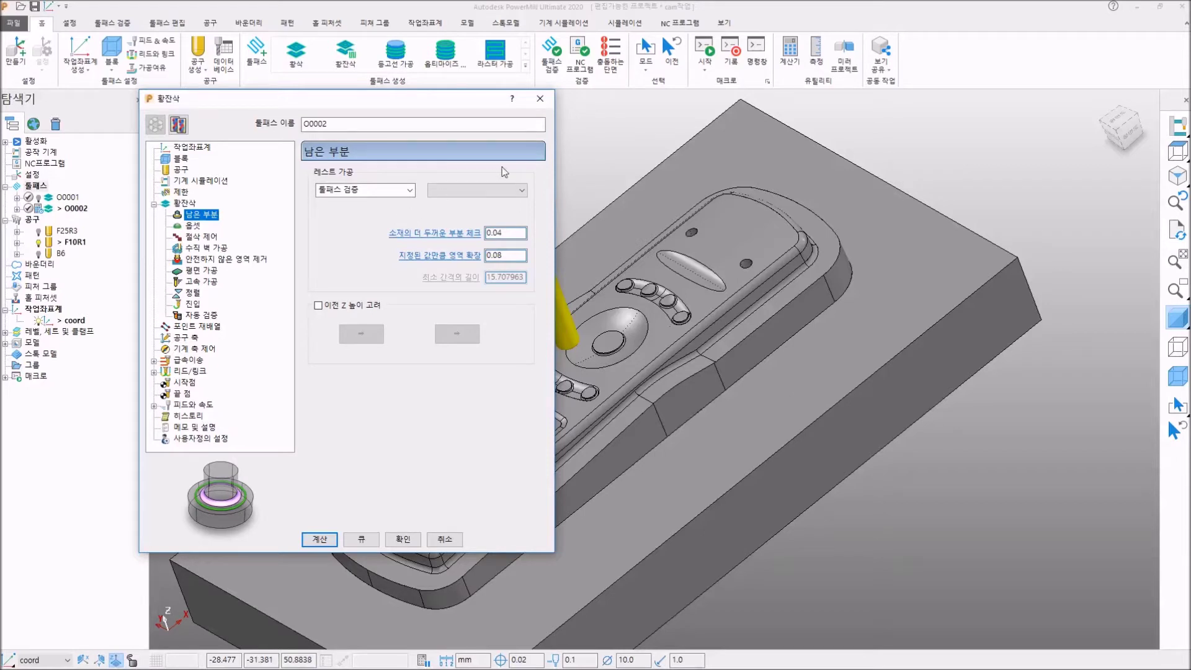
{"action": "left_click", "coordinate": [489, 189]}
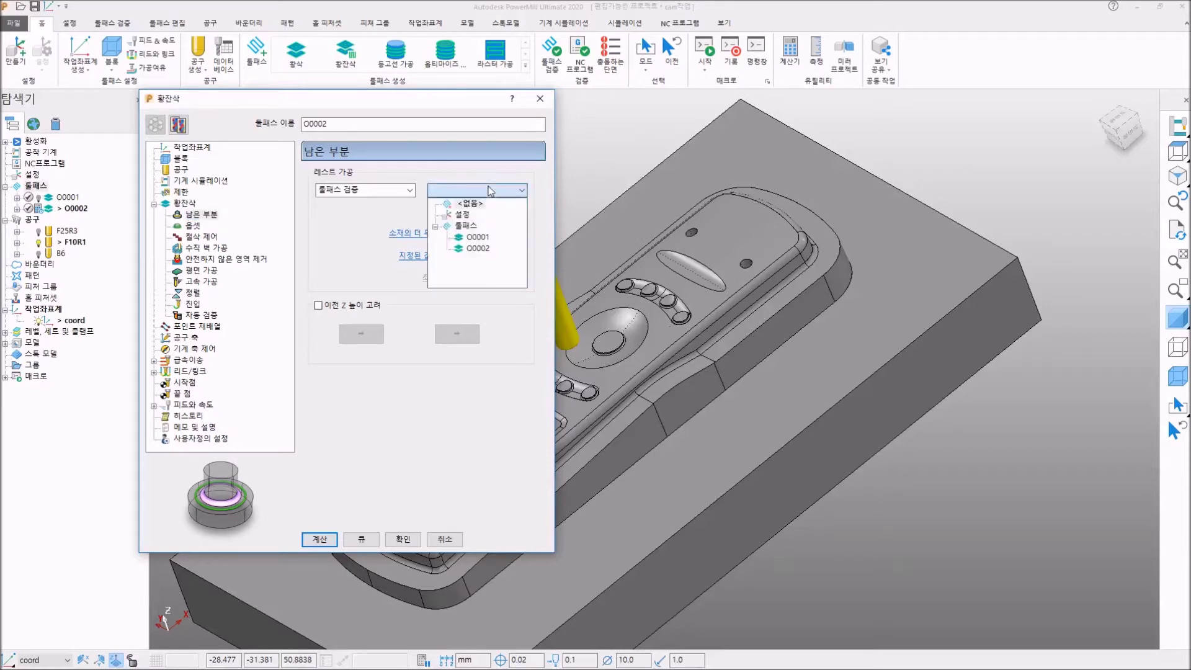
{"action": "left_click", "coordinate": [478, 239]}
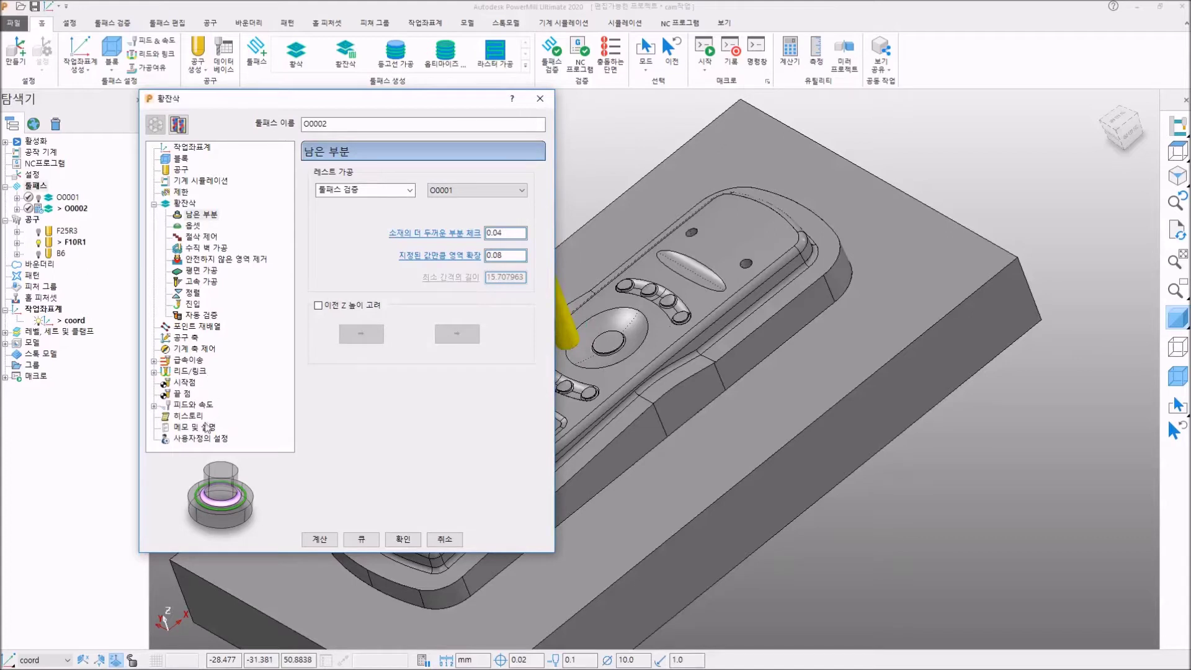
Set the spindle speed to 4500 rpm and the cutting feed rate to 3500 mm/min for toolpath O0002
{"action": "left_click", "coordinate": [189, 406]}
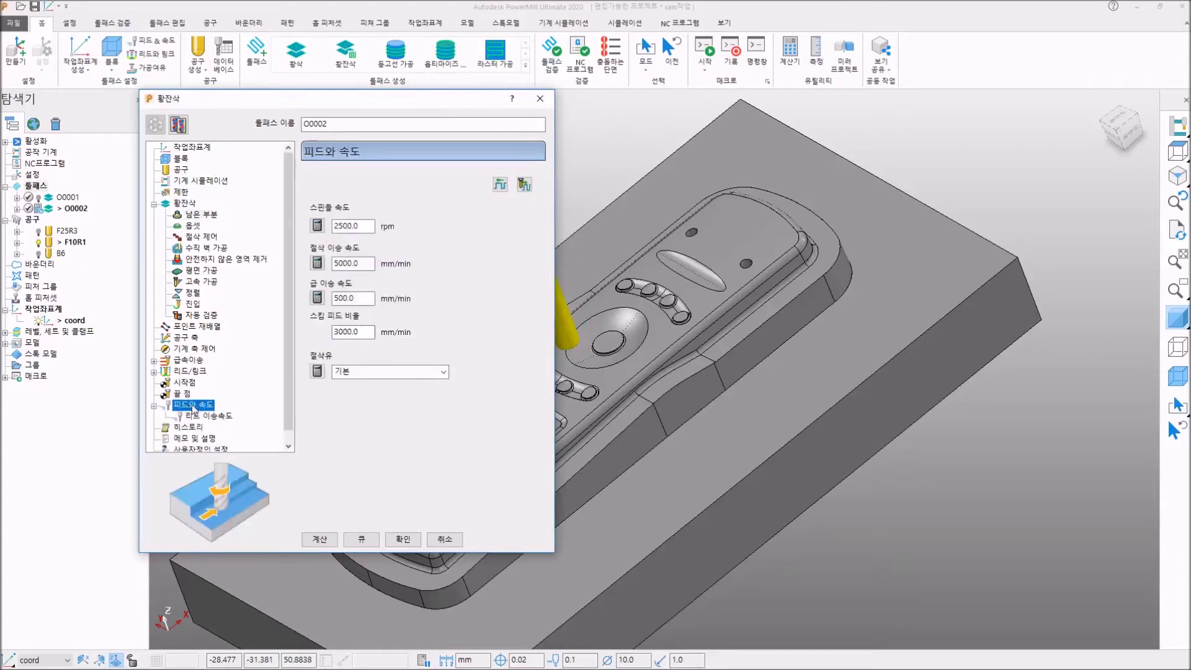
{"action": "left_click_drag", "start_coordinate": [373, 226], "coordinate": [324, 243]}
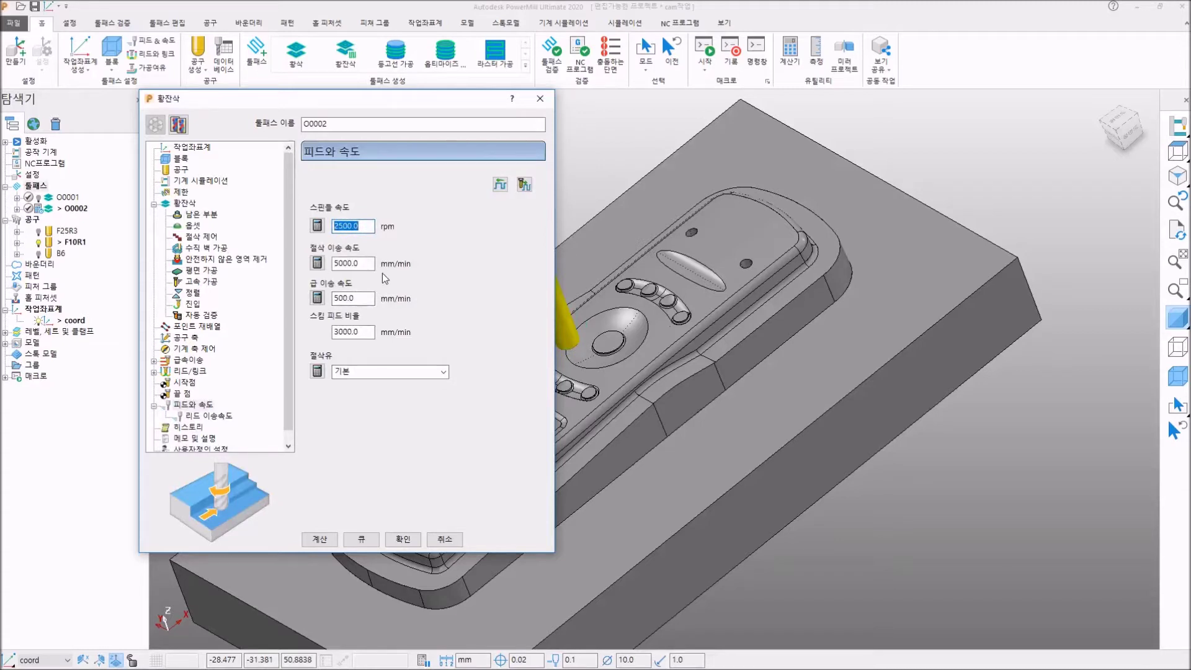
{"action": "type", "text": "4500"}
{"action": "key", "text": "Tab"}
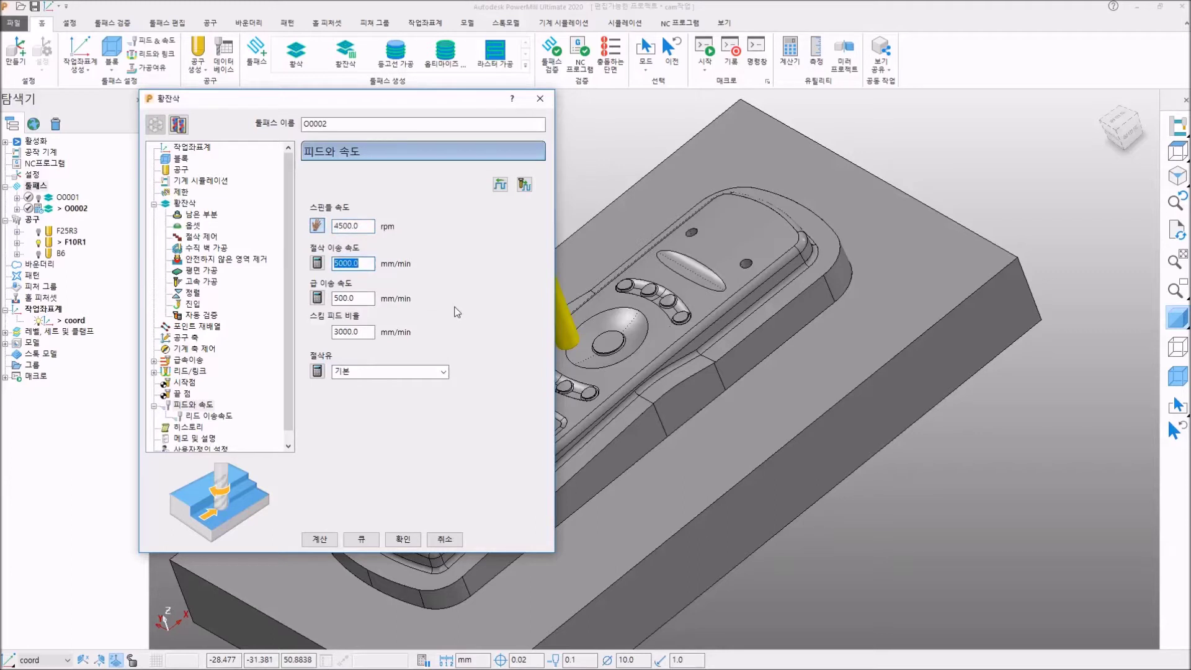
{"action": "type", "text": "3500"}
Calculate the rest roughing toolpath O0002, acknowledge the plunge warning and close its settings
{"action": "left_click", "coordinate": [320, 539]}
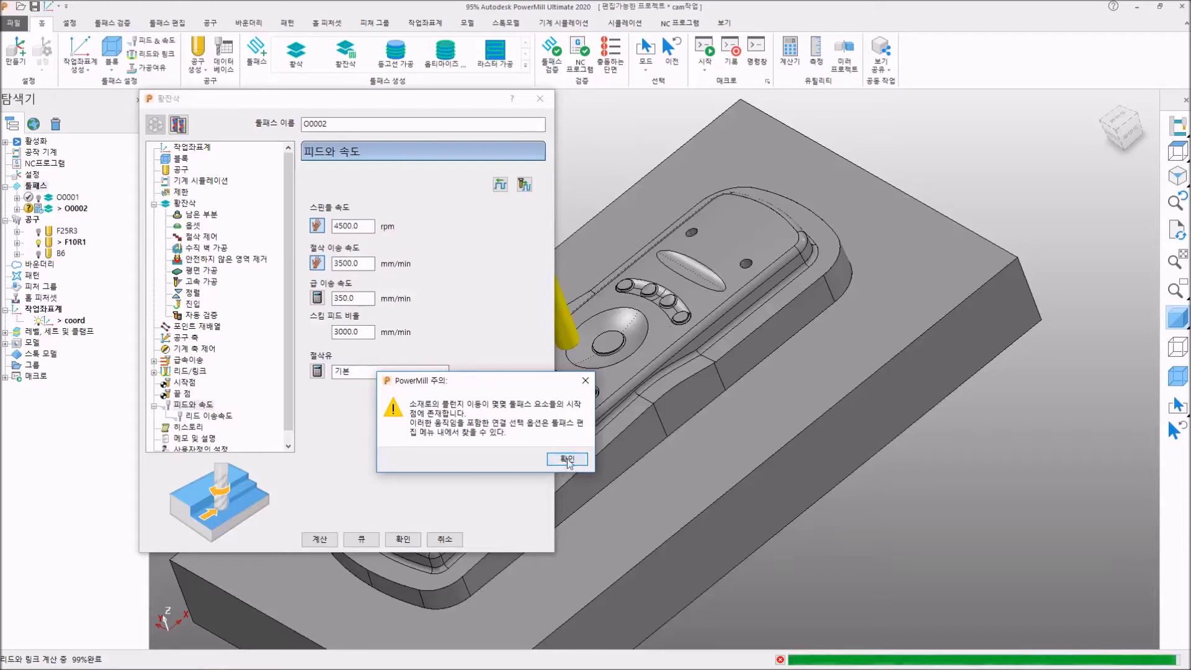
{"action": "left_click", "coordinate": [567, 462]}
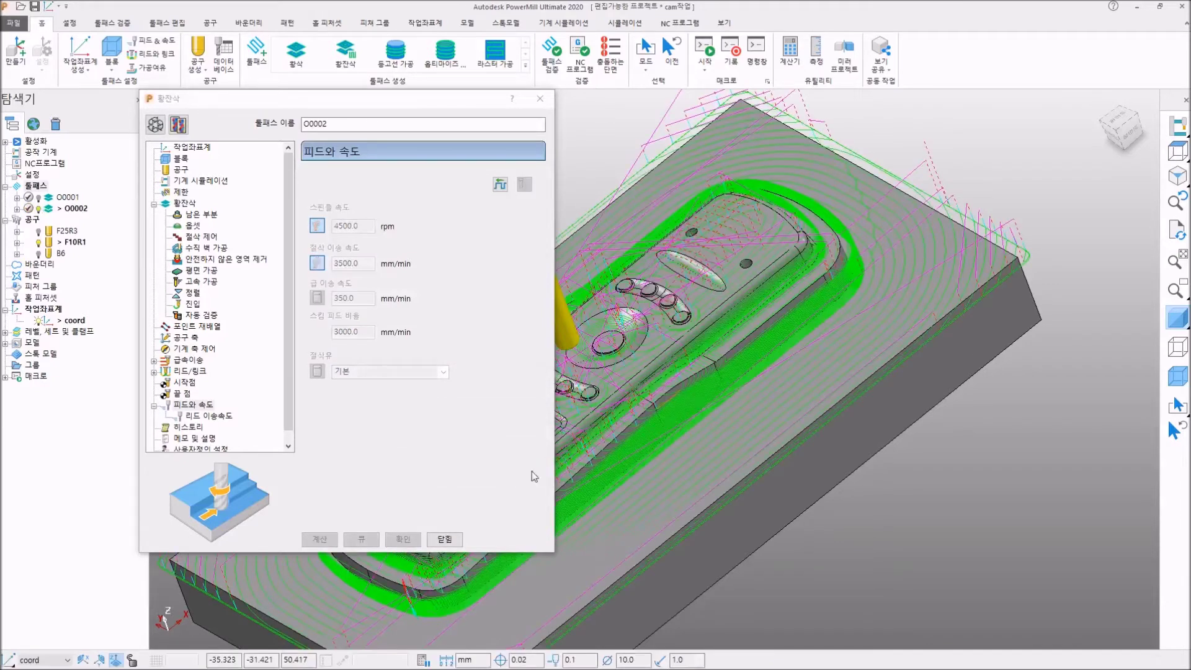
{"action": "left_click", "coordinate": [446, 540]}
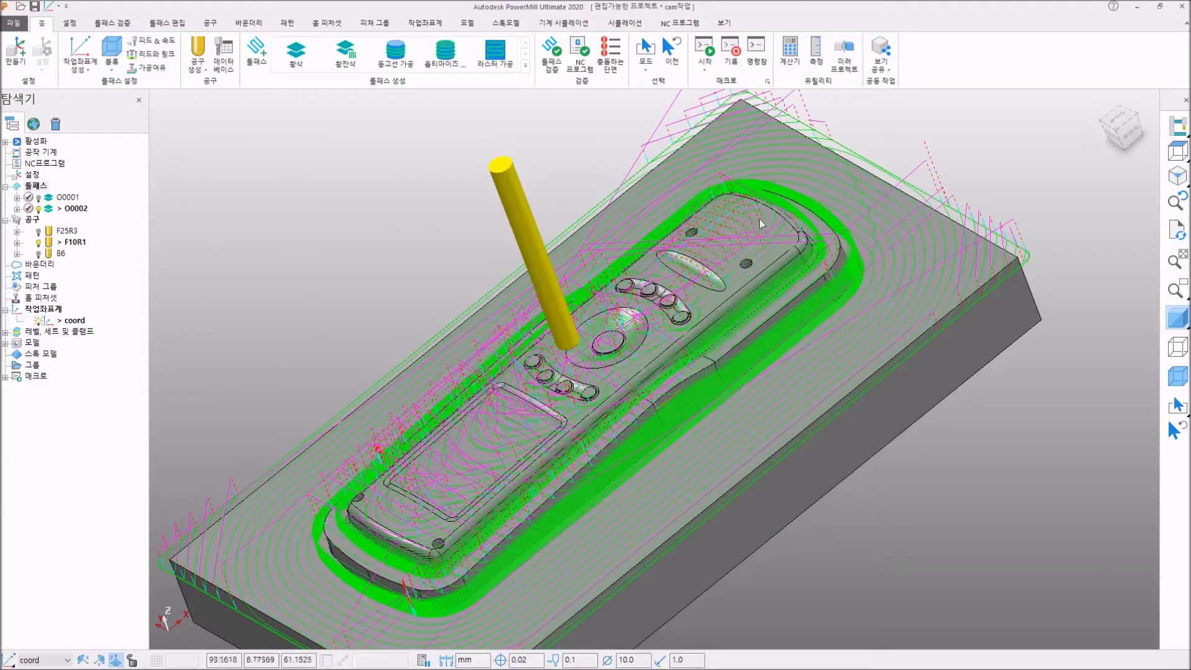
Inspect the calculated O0002 toolpath over the remote control model from several angles
{"action": "key", "text": "ctrl+1"}
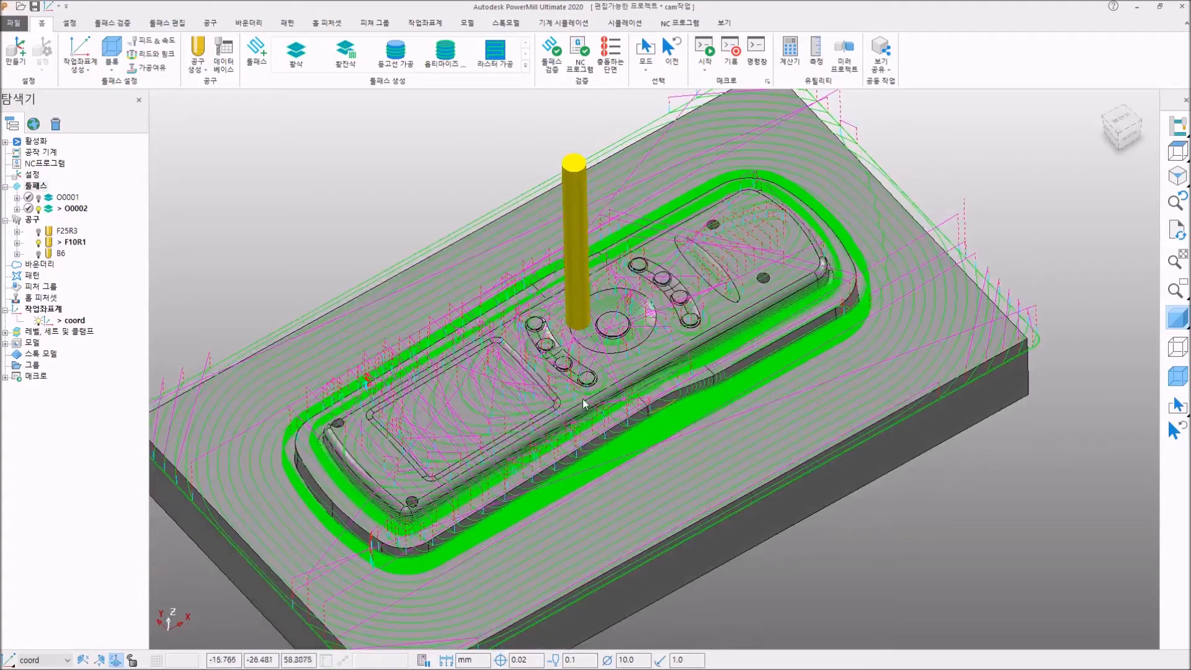
{"action": "middle_click_drag", "start_coordinate": [947, 498], "coordinate": [891, 296]}
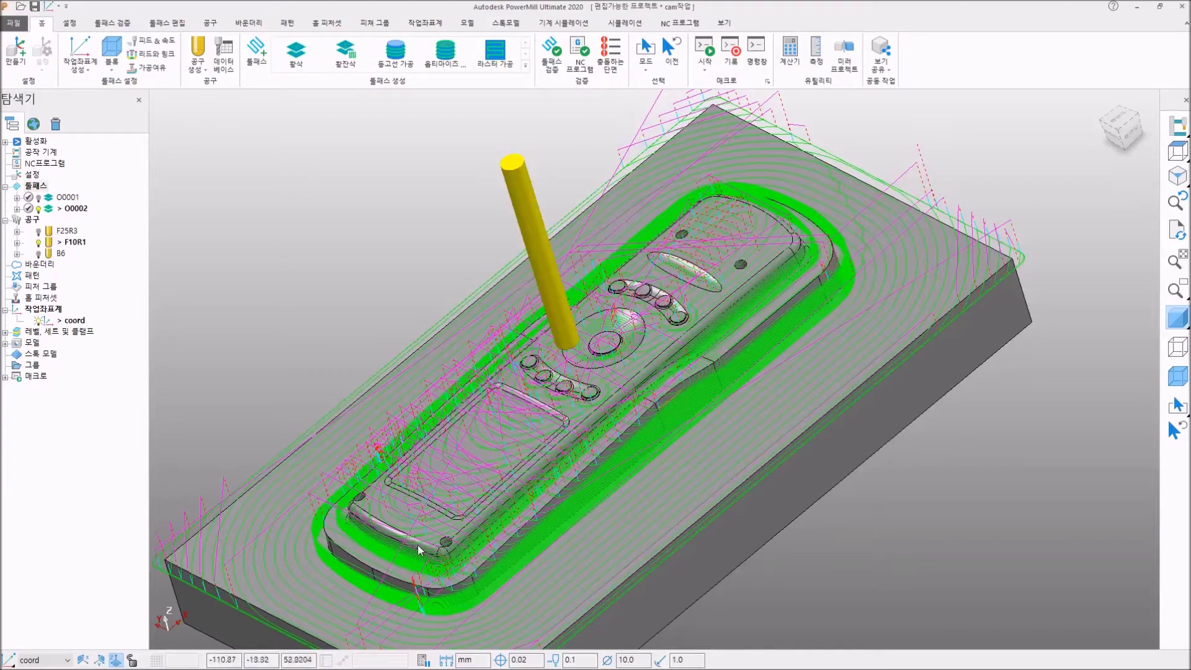
{"action": "middle_click_drag", "start_coordinate": [499, 308], "coordinate": [588, 237]}
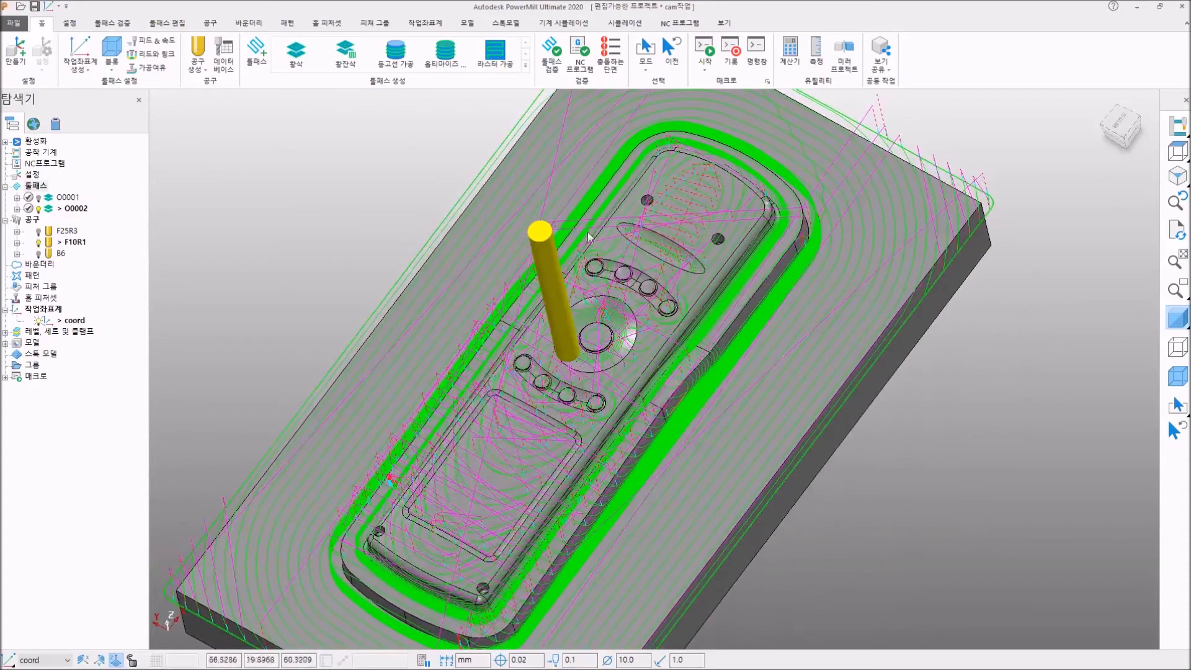
{"action": "middle_click_drag", "start_coordinate": [865, 528], "coordinate": [545, 463]}
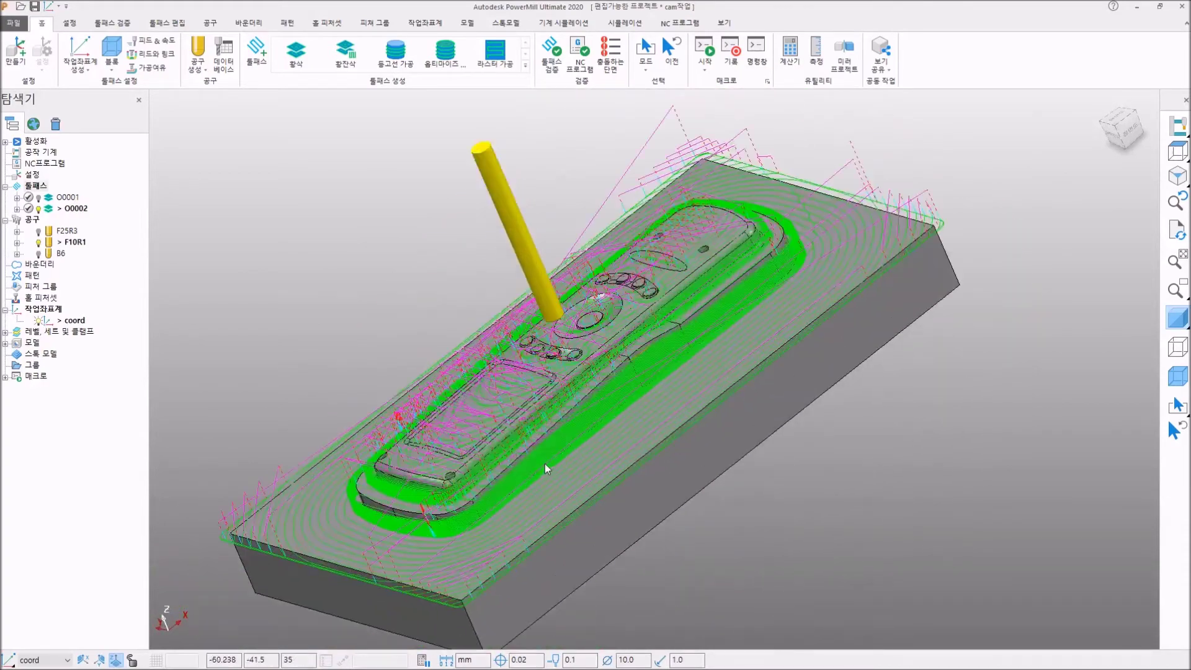
{"action": "middle_click_drag", "start_coordinate": [806, 493], "coordinate": [795, 523]}
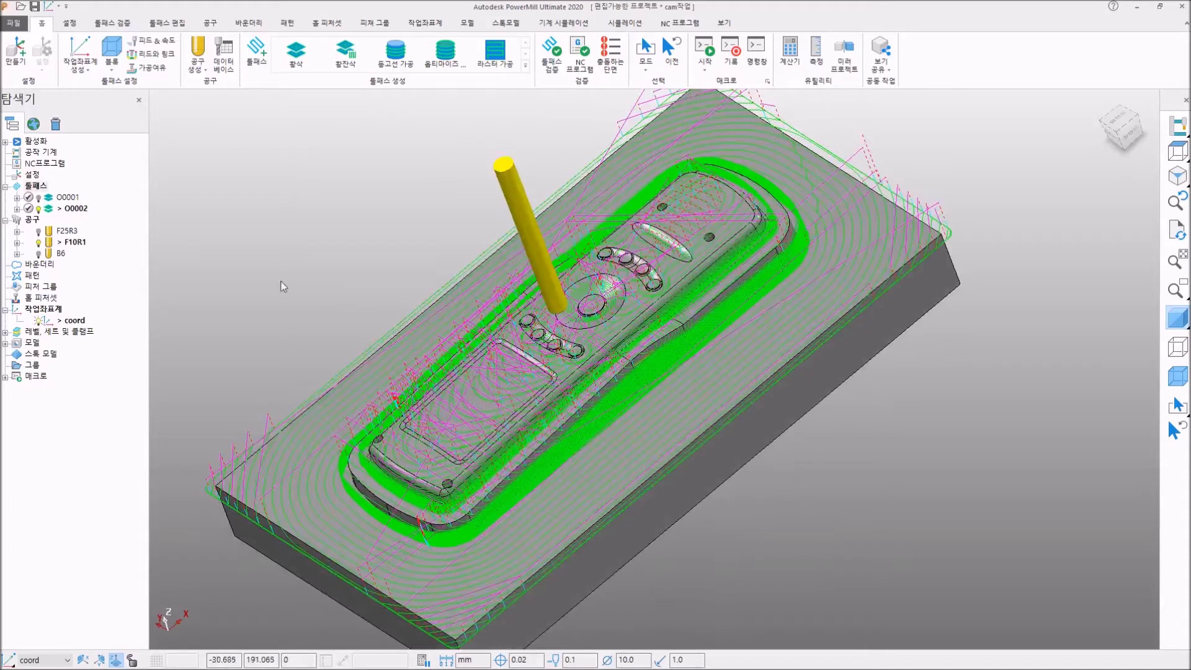
Adjust the simulation speed and simulate toolpath O0002 from its start with the F10R1 tool
{"action": "right_click", "coordinate": [67, 209]}
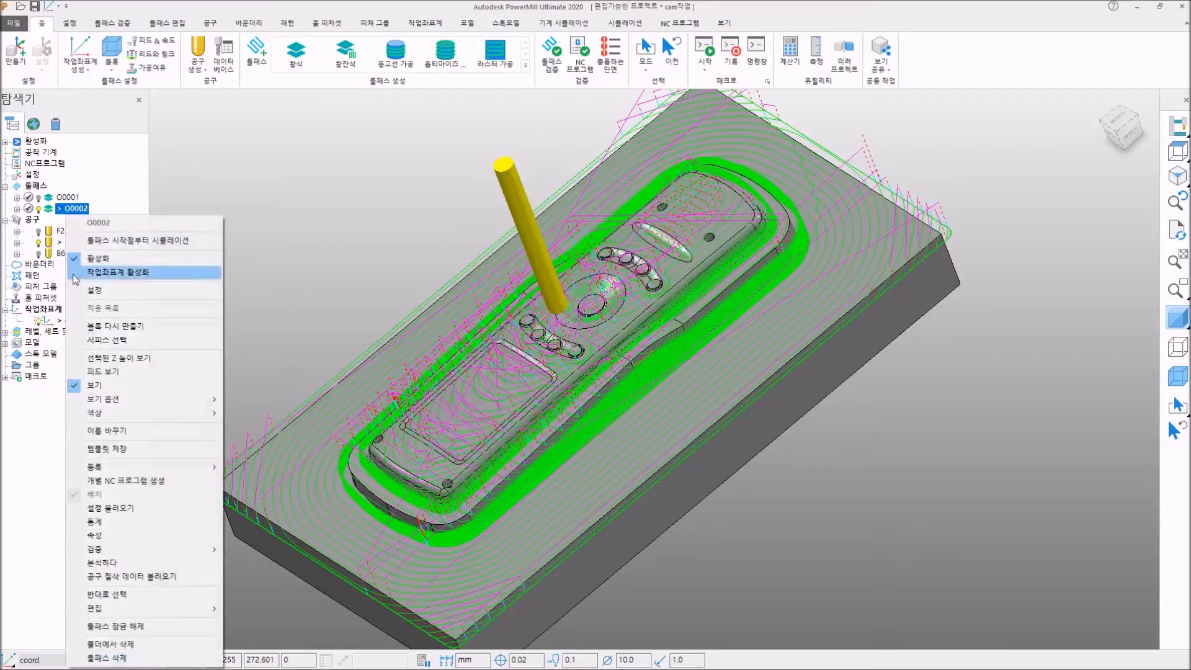
{"action": "left_click", "coordinate": [125, 240]}
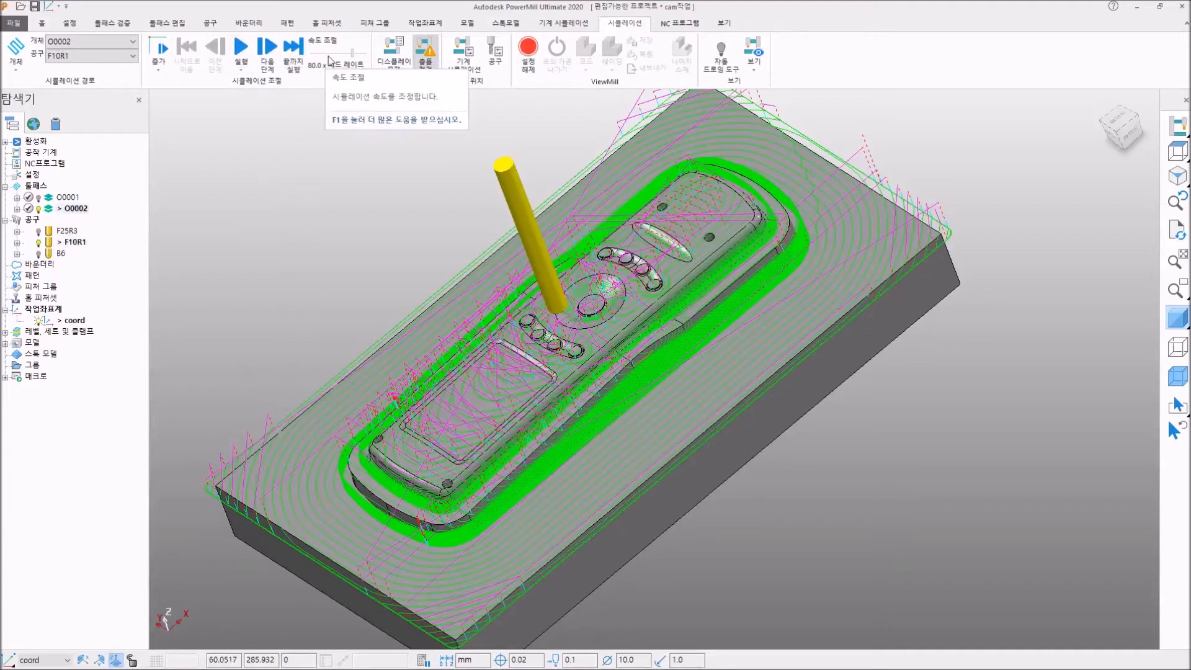
{"action": "left_click_drag", "start_coordinate": [353, 58], "coordinate": [355, 58]}
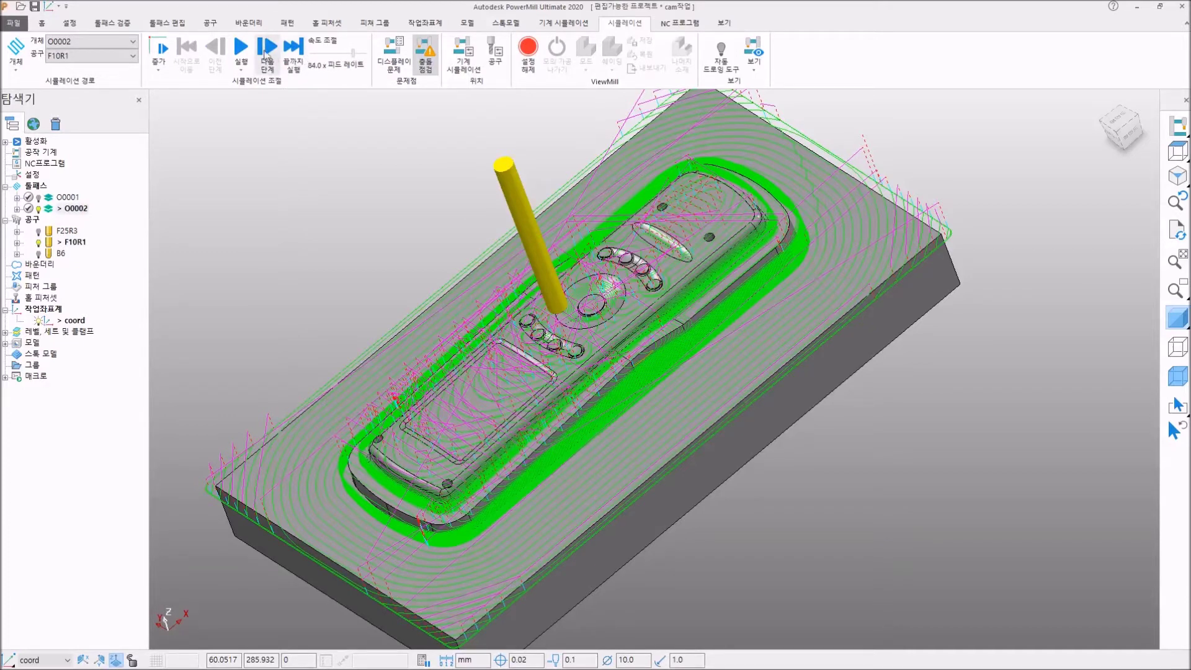
{"action": "left_click", "coordinate": [243, 47]}
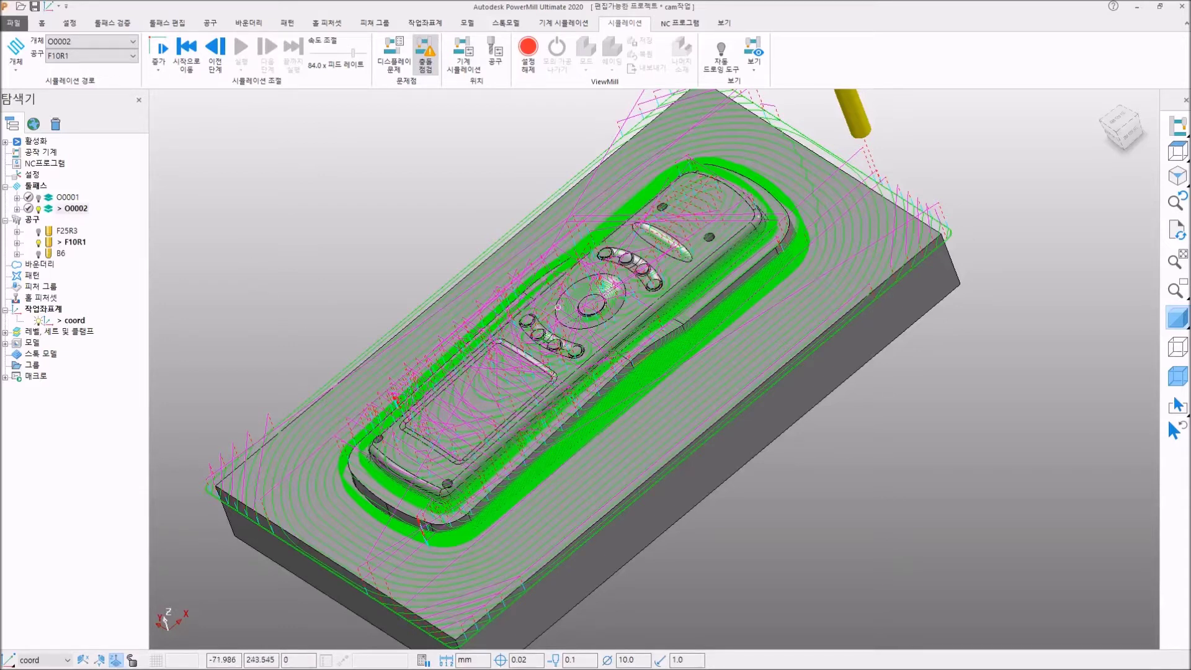
Hide toolpath O0002 so that only the model is displayed
{"action": "key", "text": "alt+Tab"}
{"action": "left_click", "coordinate": [39, 209]}
{"action": "left_click", "coordinate": [39, 209]}
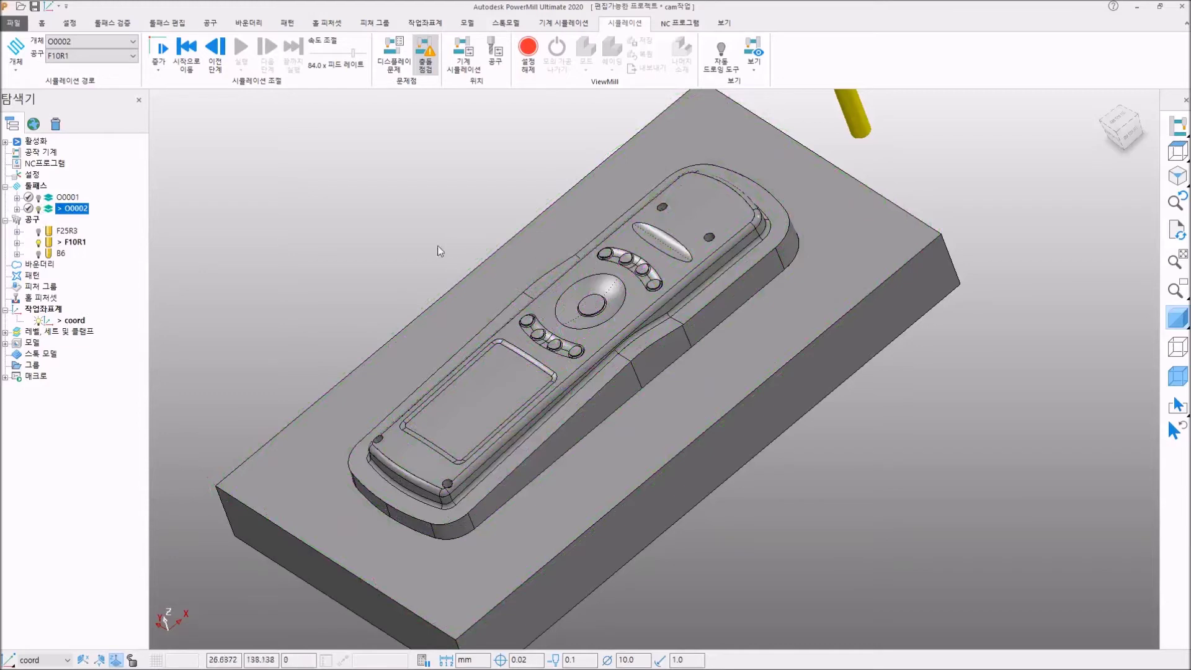
Examine the small button recesses, oval groove and round center area of the remote control from the top view
{"action": "middle_click_drag", "start_coordinate": [363, 220], "coordinate": [487, 391]}
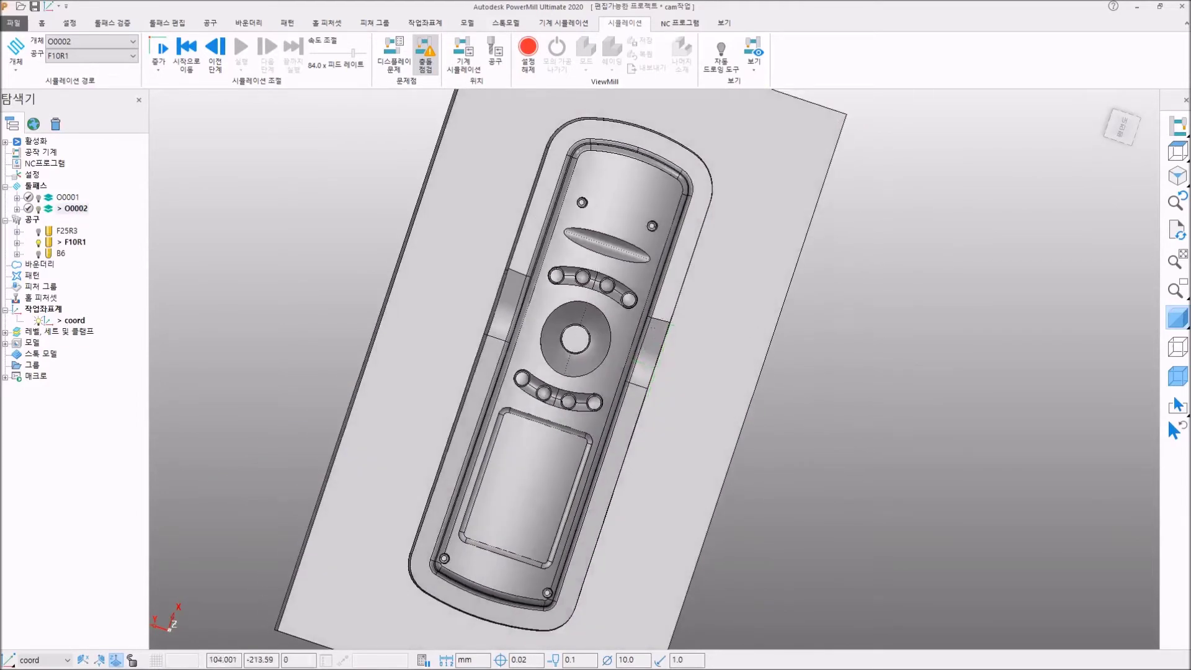
{"action": "left_click", "coordinate": [1121, 126]}
{"action": "scroll", "coordinate": [684, 339], "scroll_direction": "up", "scroll_amount": 5}
{"action": "scroll", "coordinate": [683, 339], "scroll_direction": "down", "scroll_amount": 3}
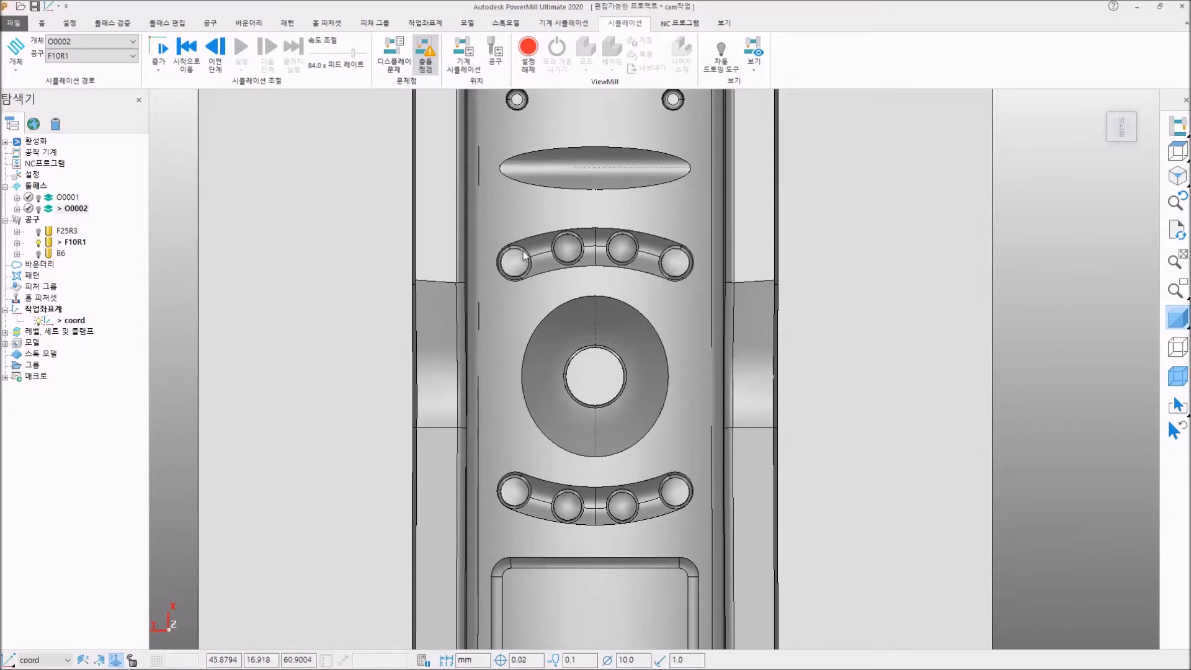
{"action": "scroll", "coordinate": [673, 257], "scroll_direction": "up", "scroll_amount": 1}
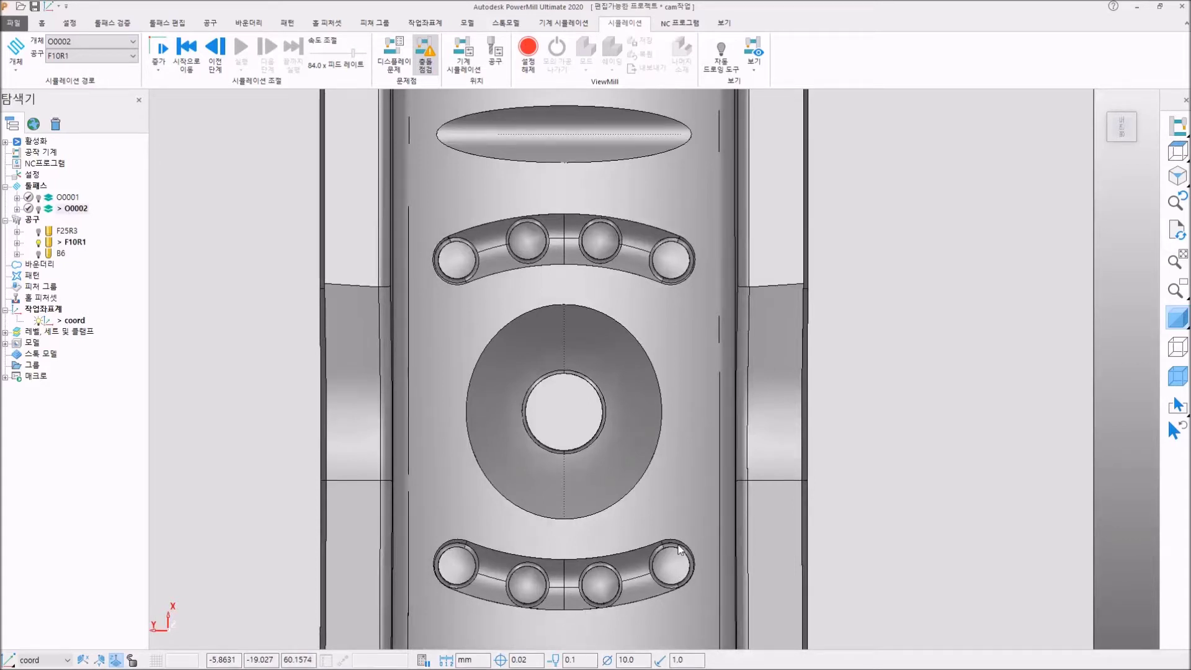
{"action": "scroll", "coordinate": [681, 549], "scroll_direction": "down", "scroll_amount": 2}
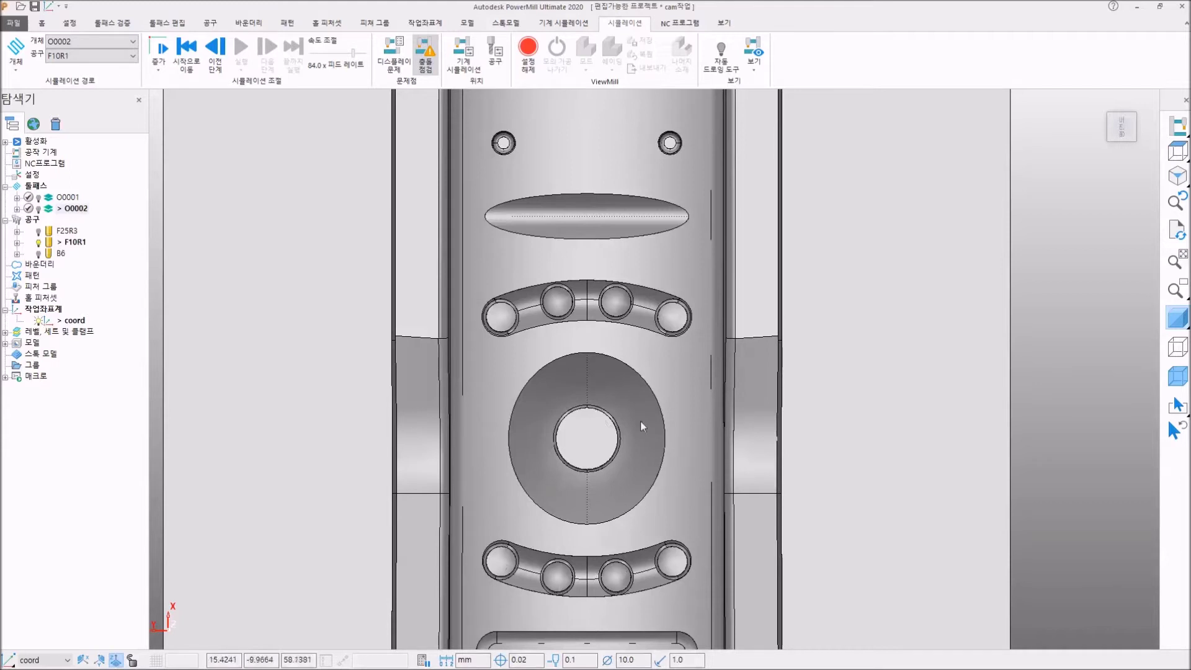
{"action": "scroll", "coordinate": [636, 308], "scroll_direction": "up", "scroll_amount": 3}
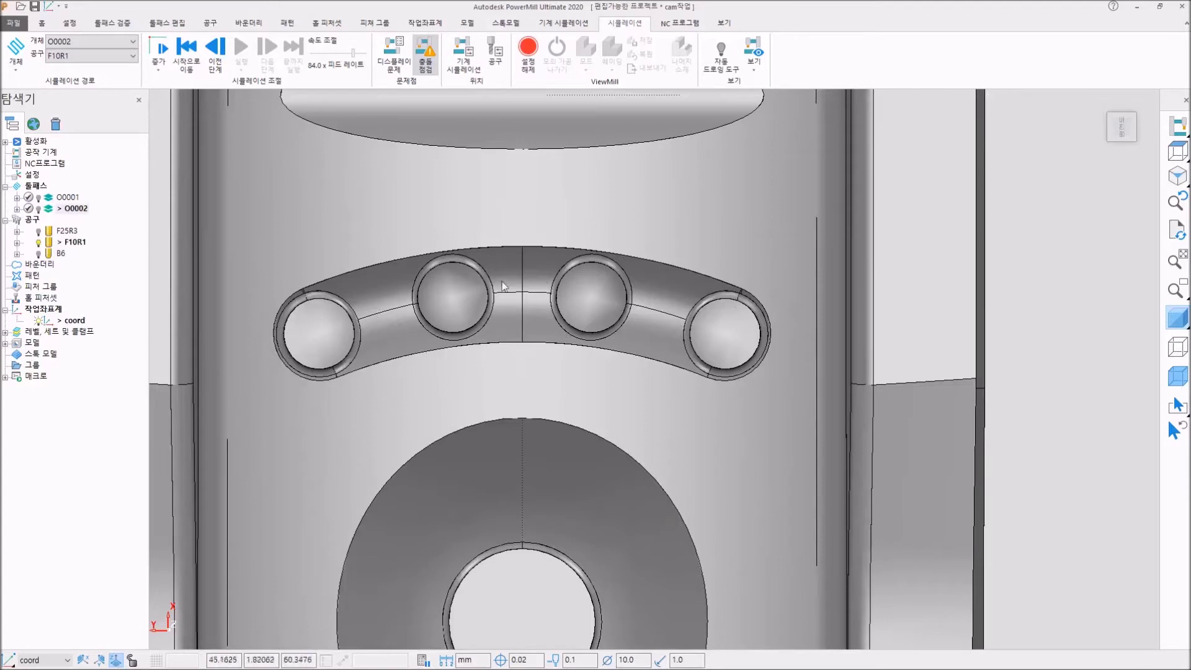
{"action": "scroll", "coordinate": [536, 510], "scroll_direction": "down", "scroll_amount": 5}
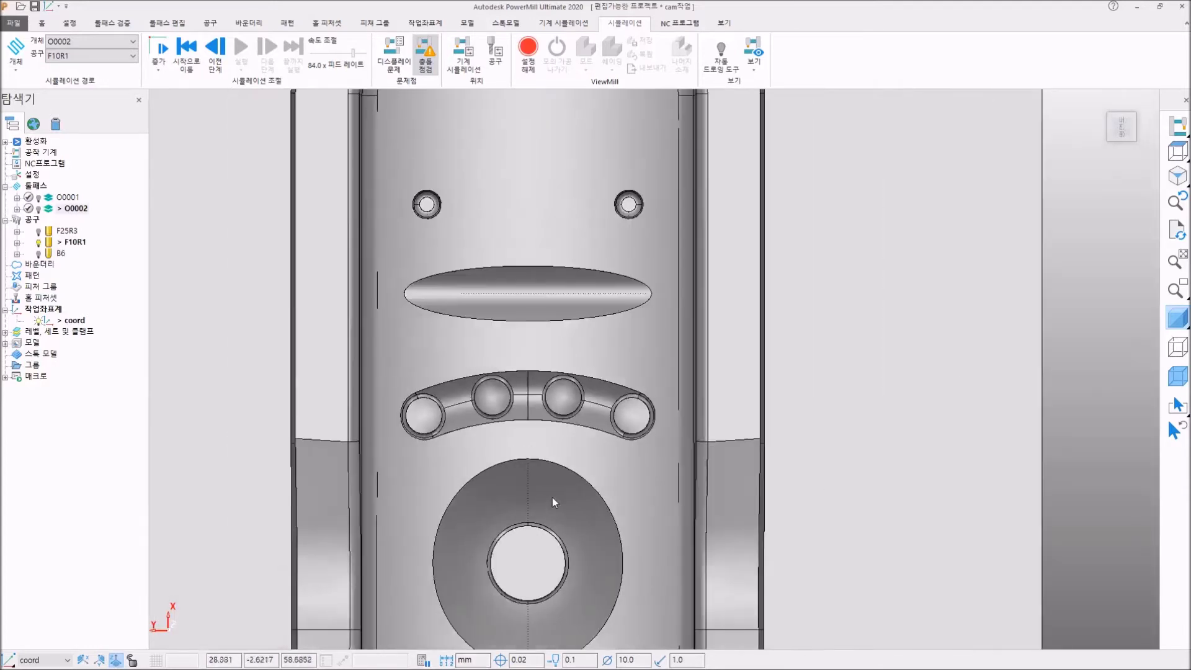
{"action": "scroll", "coordinate": [559, 438], "scroll_direction": "up", "scroll_amount": 3}
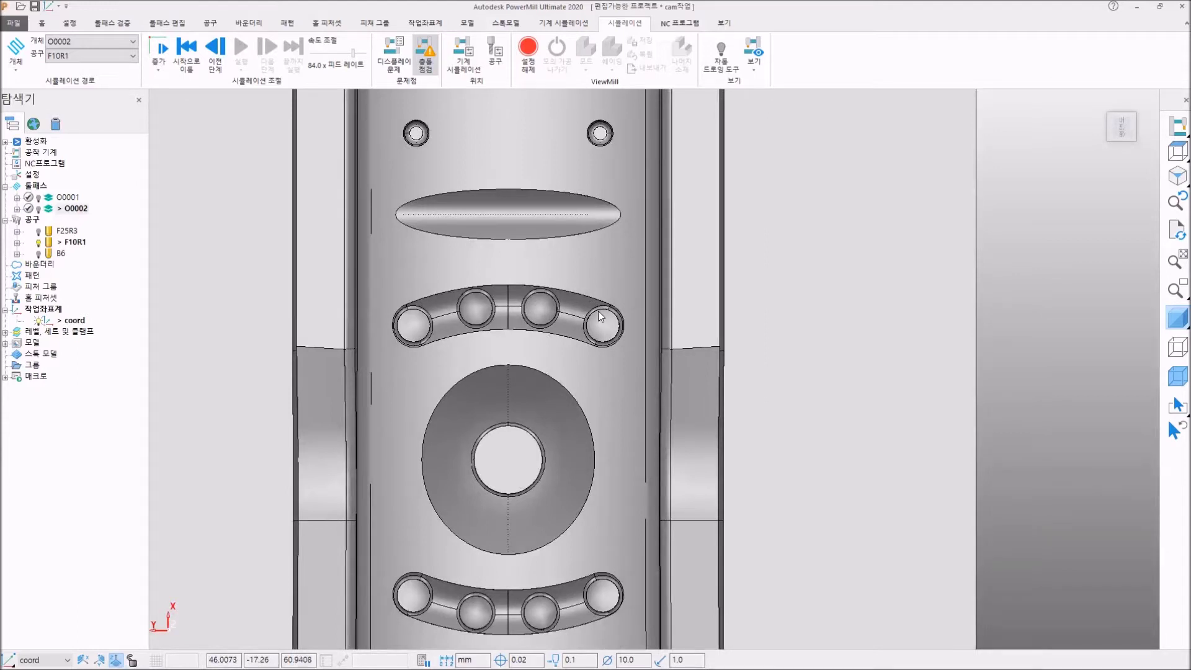
{"action": "mouse_move", "coordinate": [1123, 132]}
{"action": "left_click", "coordinate": [1123, 132]}
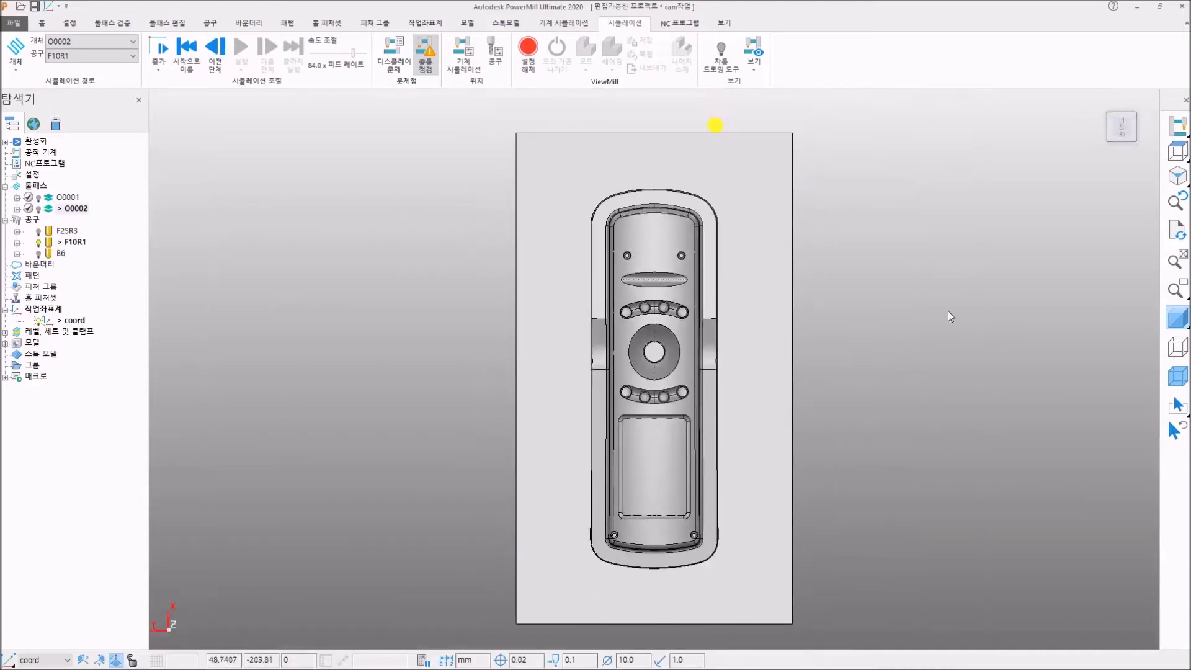
{"action": "scroll", "coordinate": [709, 317], "scroll_direction": "up", "scroll_amount": 5}
{"action": "scroll", "coordinate": [709, 317], "scroll_direction": "up", "scroll_amount": 2}
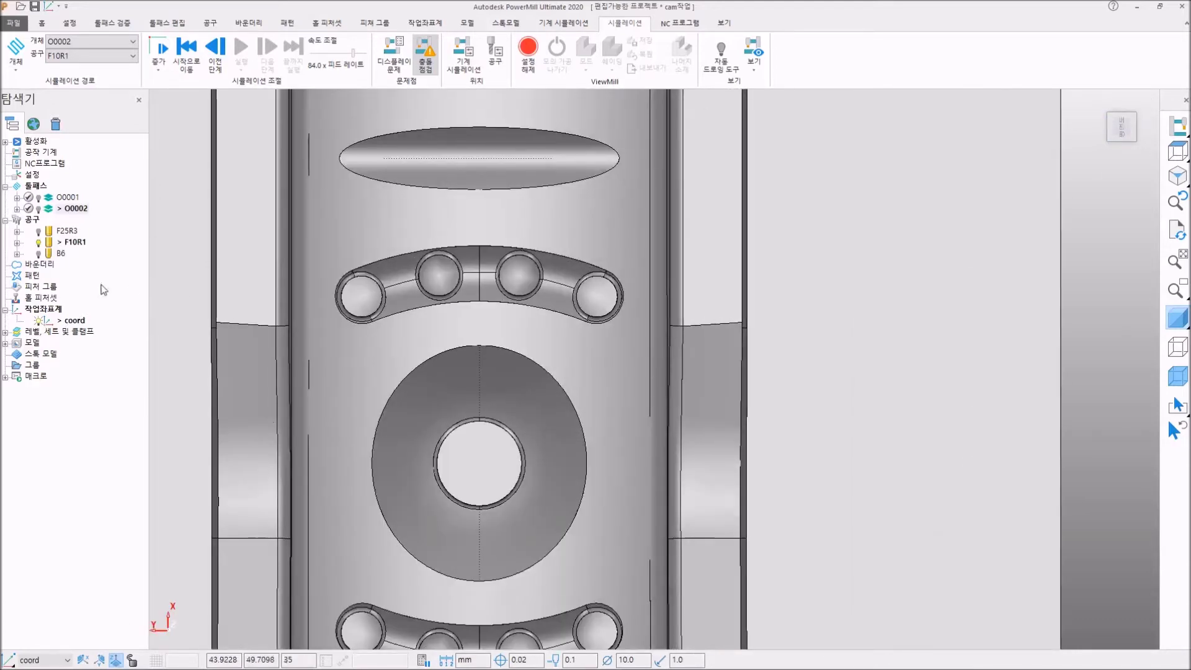
Review the boundary types offered for boundary creation (바운더리 생성) without creating one
{"action": "left_click", "coordinate": [37, 266]}
{"action": "right_click", "coordinate": [37, 269]}
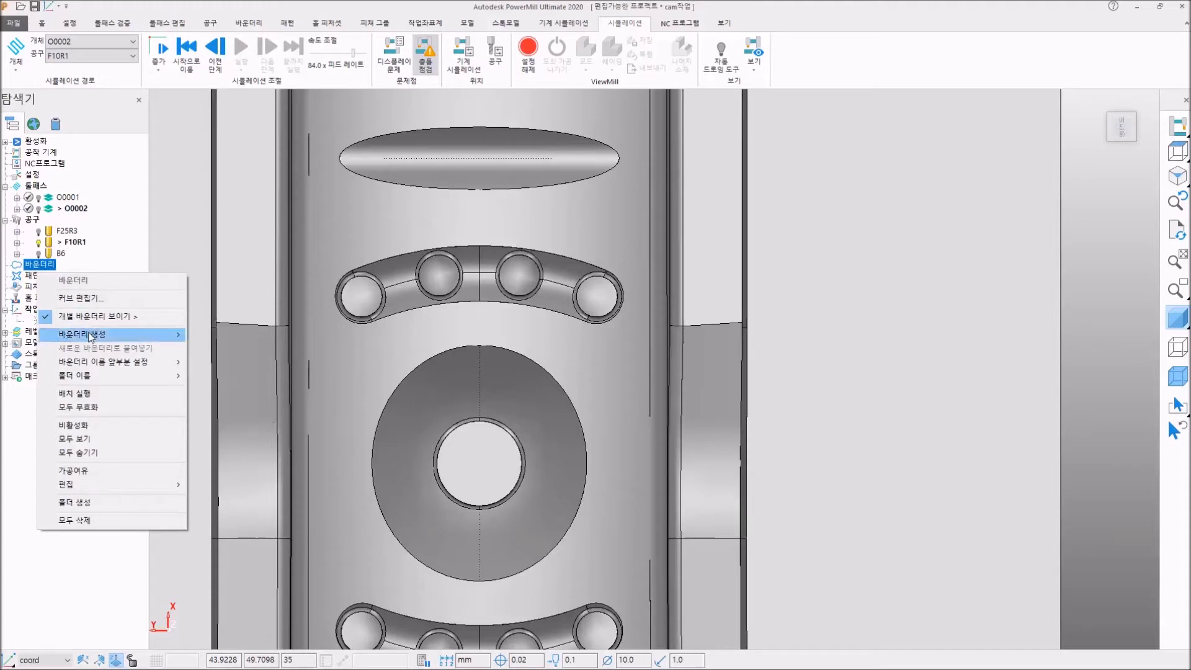
{"action": "mouse_move", "coordinate": [89, 334]}
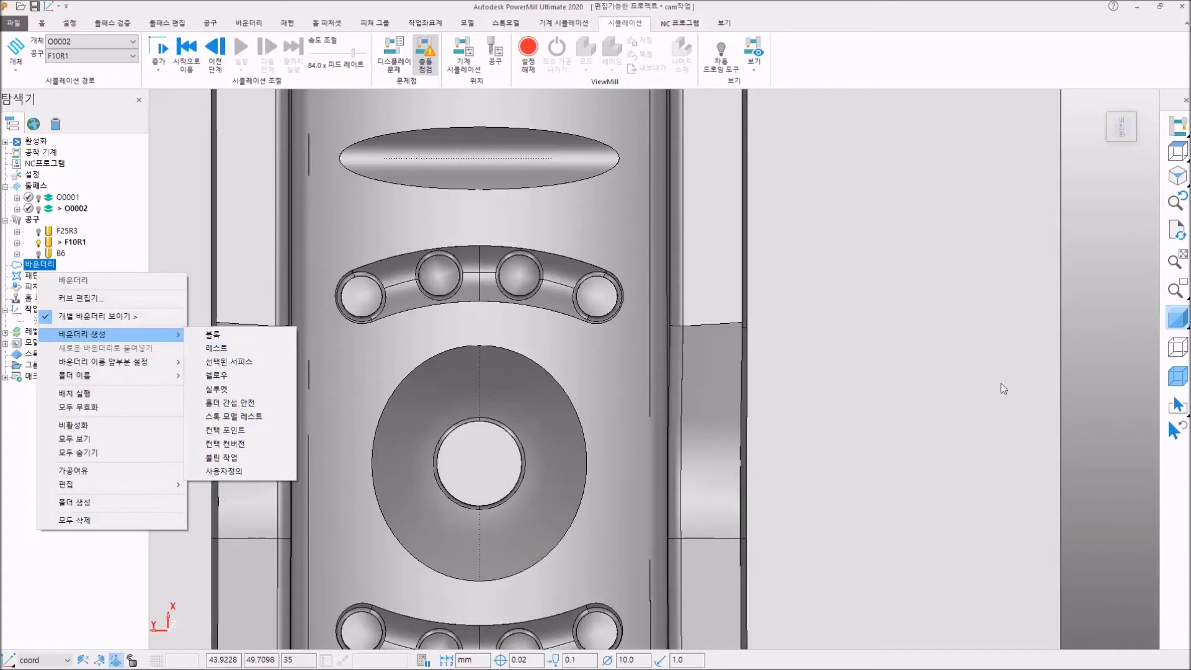
{"action": "left_click", "coordinate": [1074, 312]}
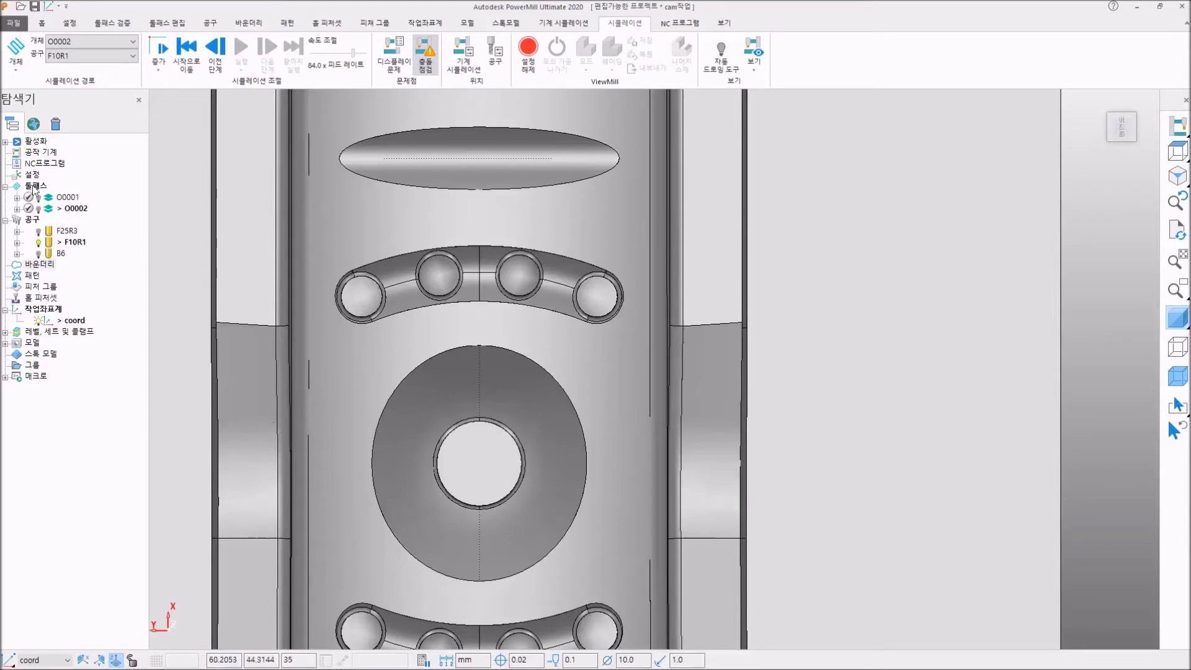
Create a new rest roughing (황잔삭) toolpath from the 3D roughing strategies and name it O0003
{"action": "left_click", "coordinate": [41, 23]}
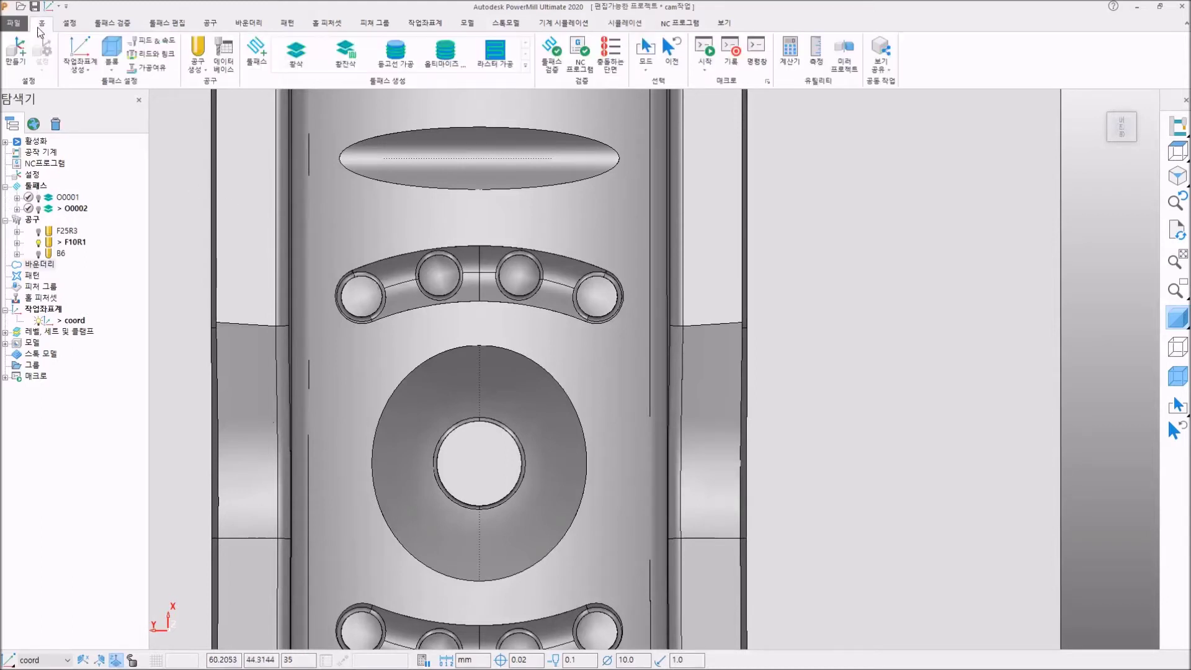
{"action": "left_click", "coordinate": [257, 56]}
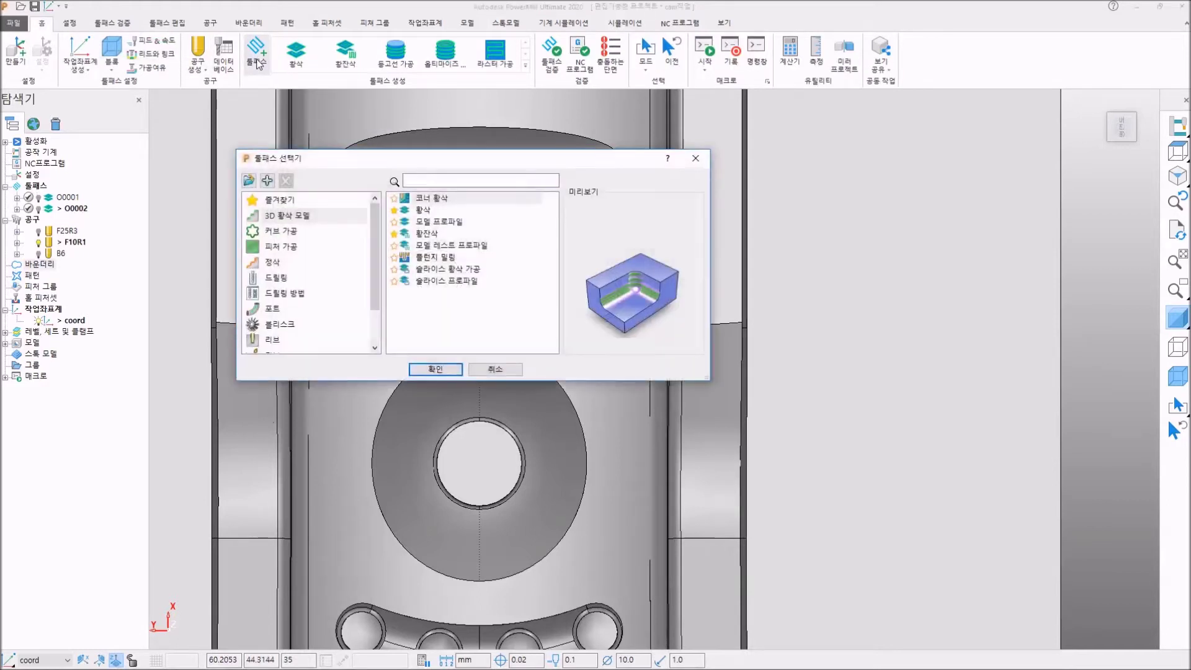
{"action": "left_click", "coordinate": [420, 234]}
{"action": "left_click", "coordinate": [441, 369]}
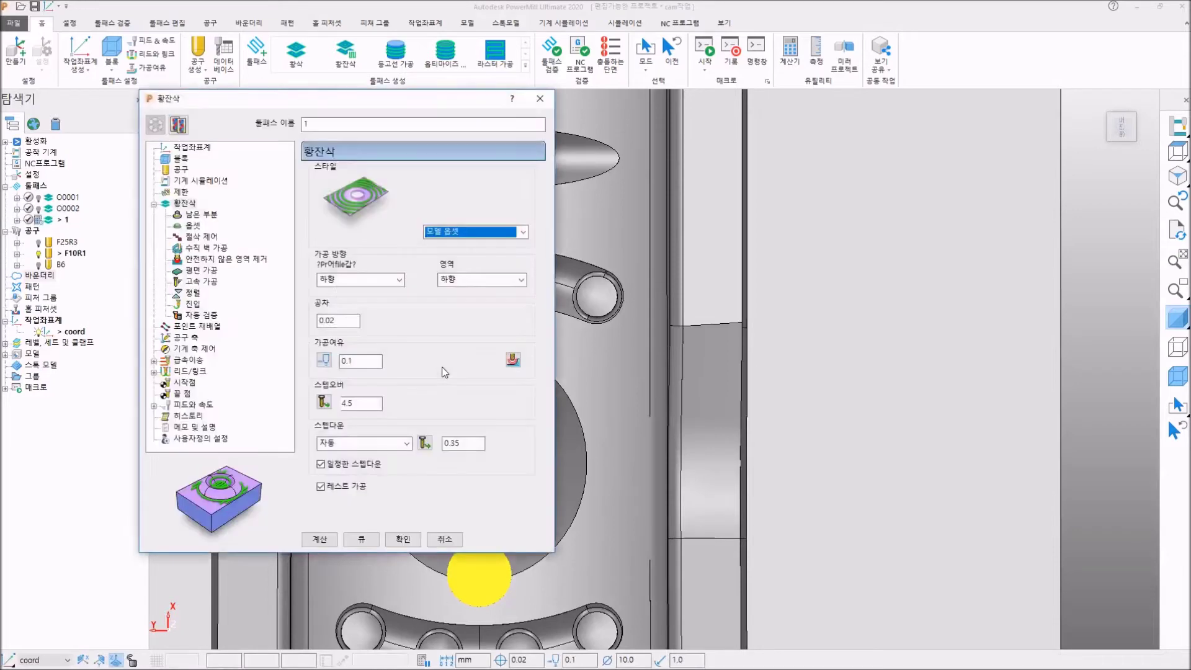
{"action": "left_click", "coordinate": [314, 124]}
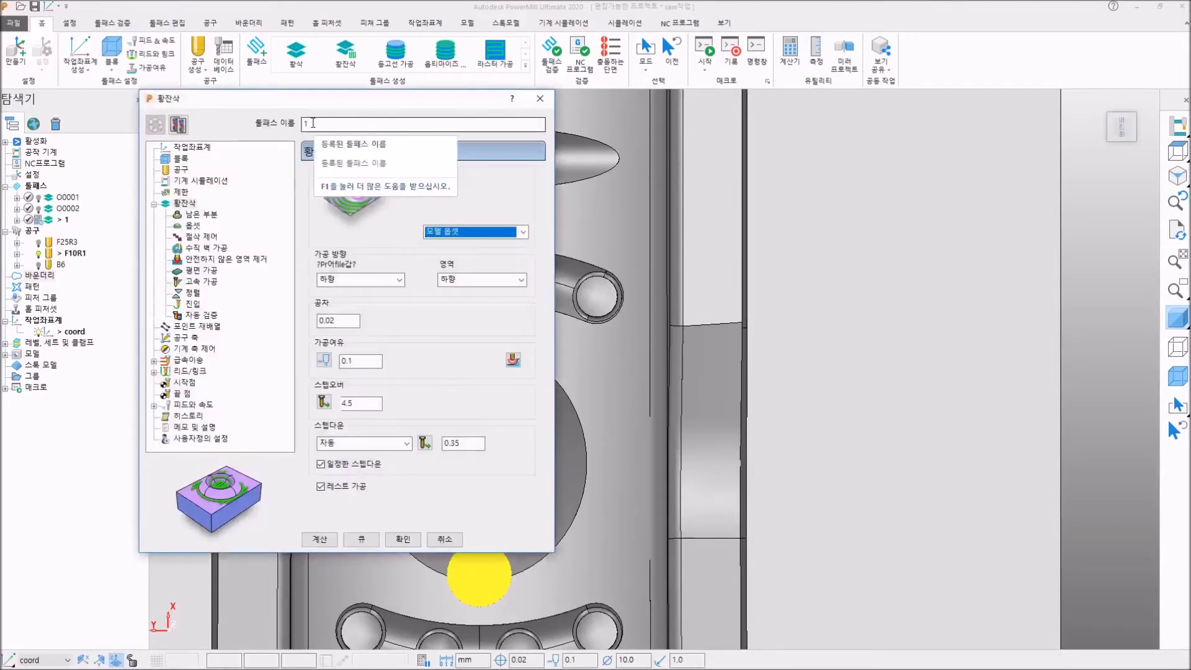
{"action": "double_click", "coordinate": [314, 125]}
{"action": "type", "text": "O0003"}
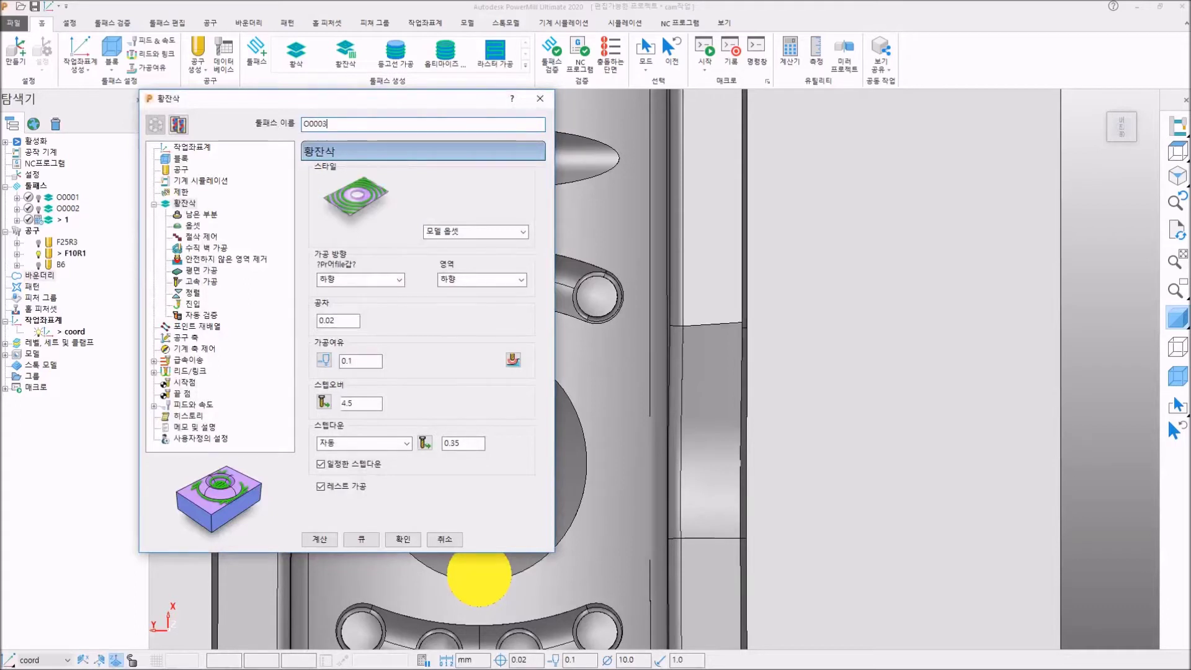
{"action": "key", "text": "Return"}
Assign the ball tool B6 to rest roughing toolpath O0003 and check its block and limit settings
{"action": "left_click", "coordinate": [180, 159]}
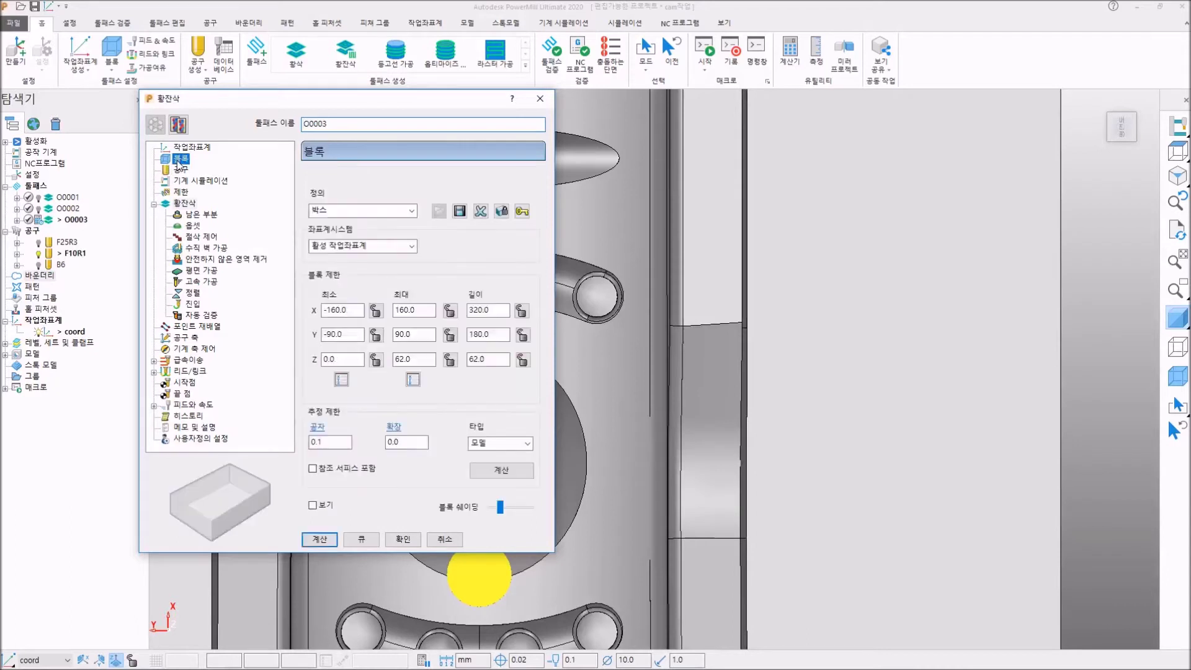
{"action": "left_click", "coordinate": [181, 170]}
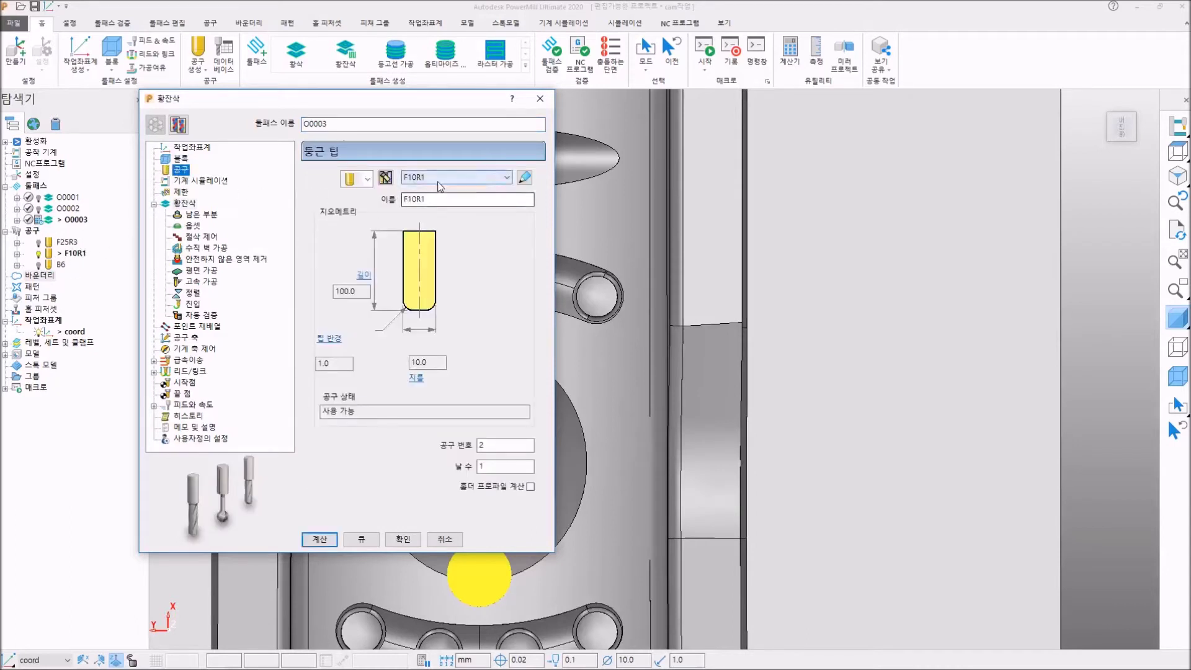
{"action": "left_click", "coordinate": [471, 177]}
{"action": "left_click", "coordinate": [435, 225]}
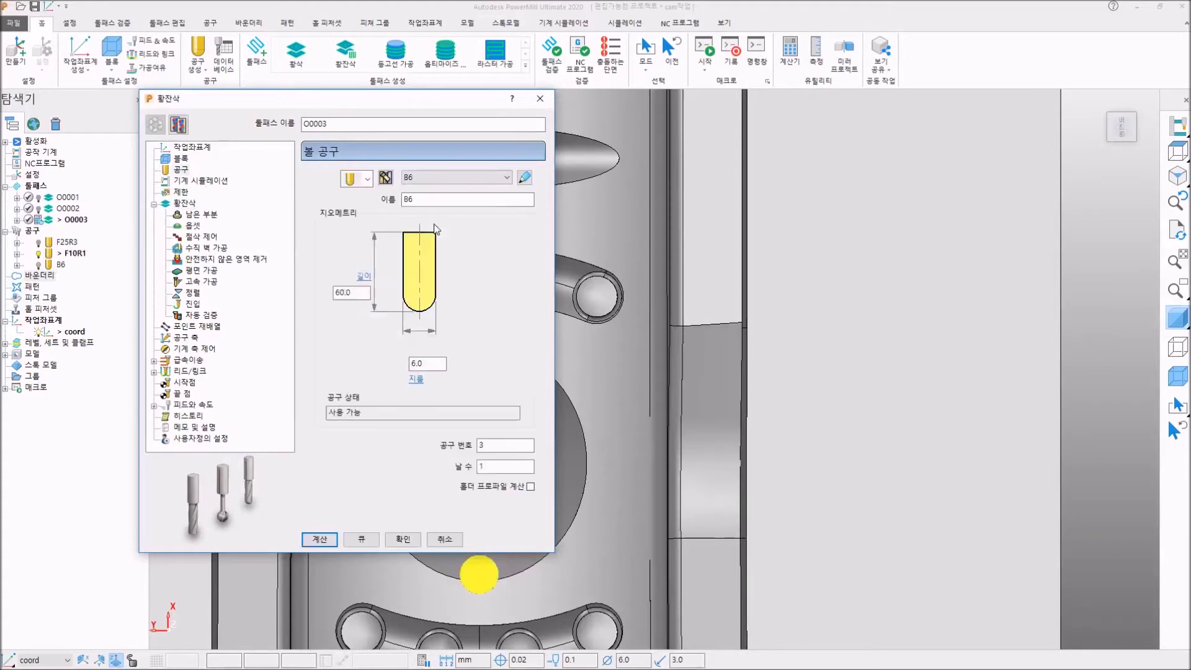
{"action": "double_click", "coordinate": [504, 444]}
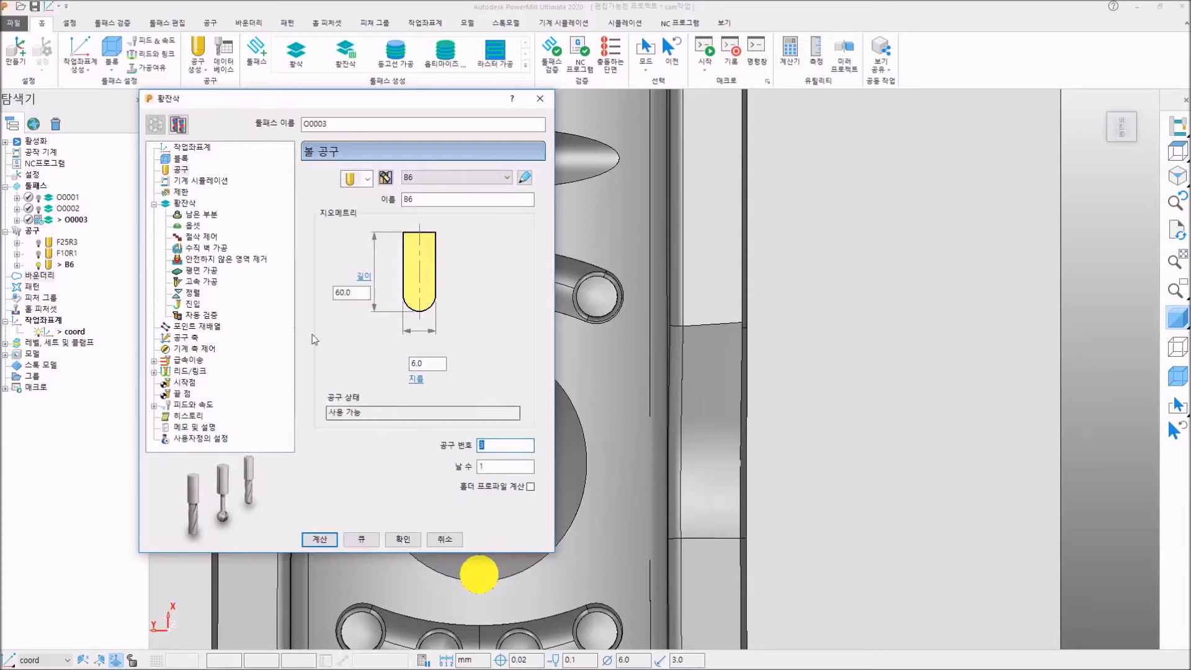
{"action": "left_click", "coordinate": [181, 192]}
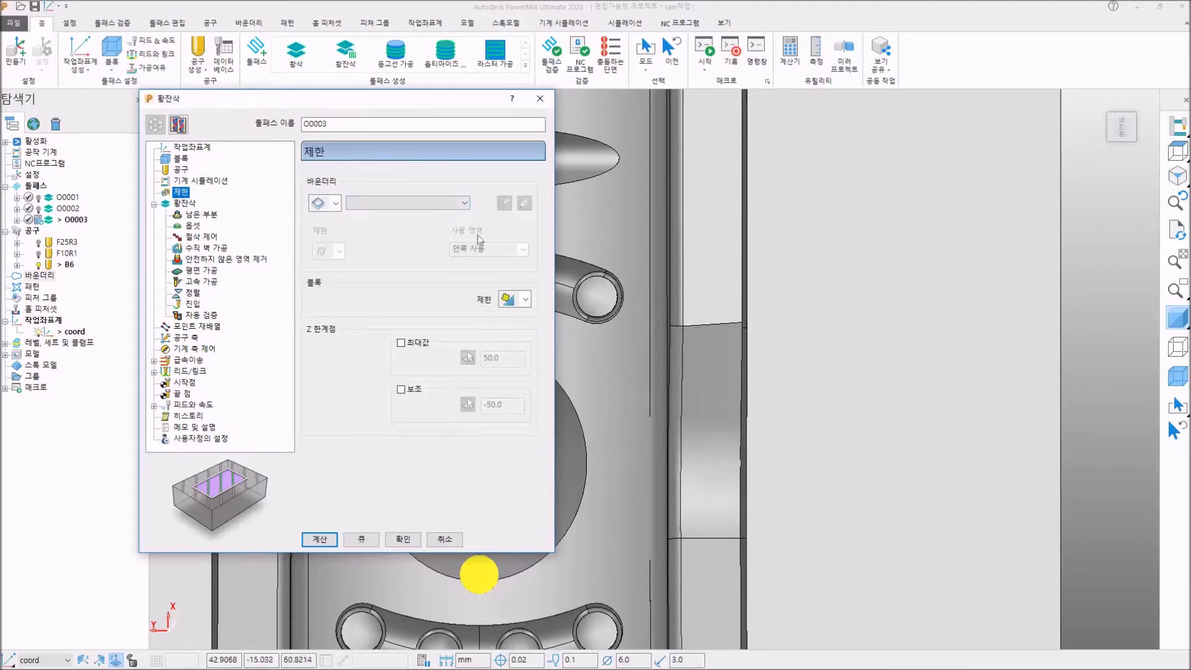
Consult the O0003 row of the work sheet and set the machining allowance to 0.2 and the stepover to 1.2
{"action": "left_click", "coordinate": [190, 204]}
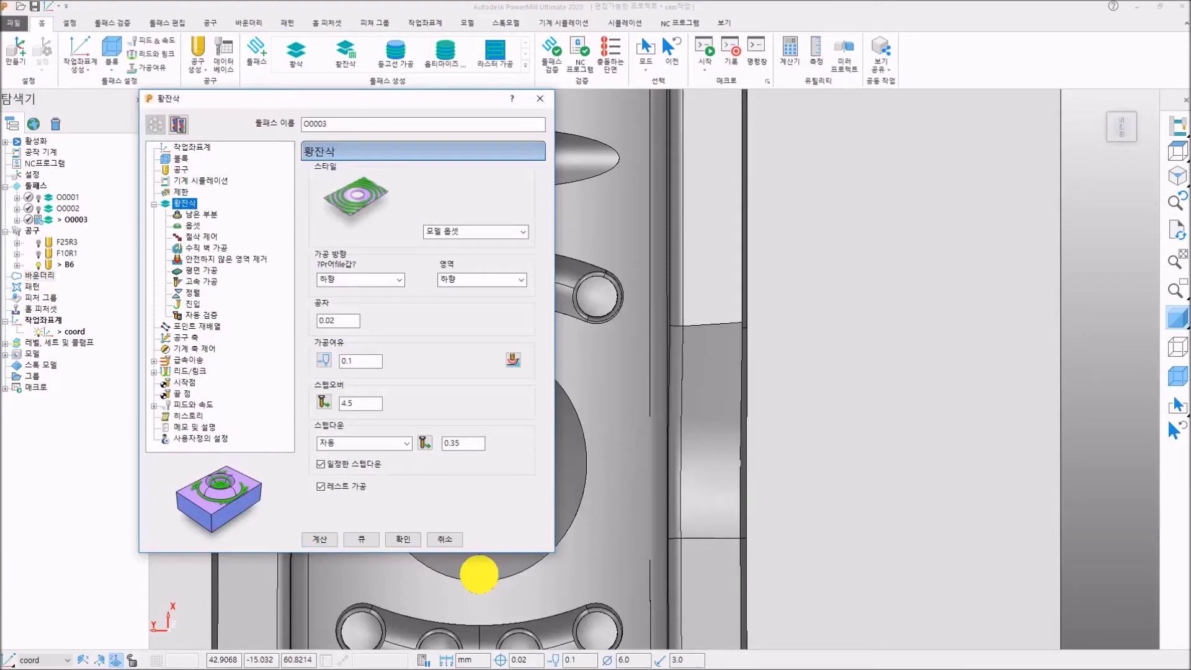
{"action": "key", "text": "alt+Tab"}
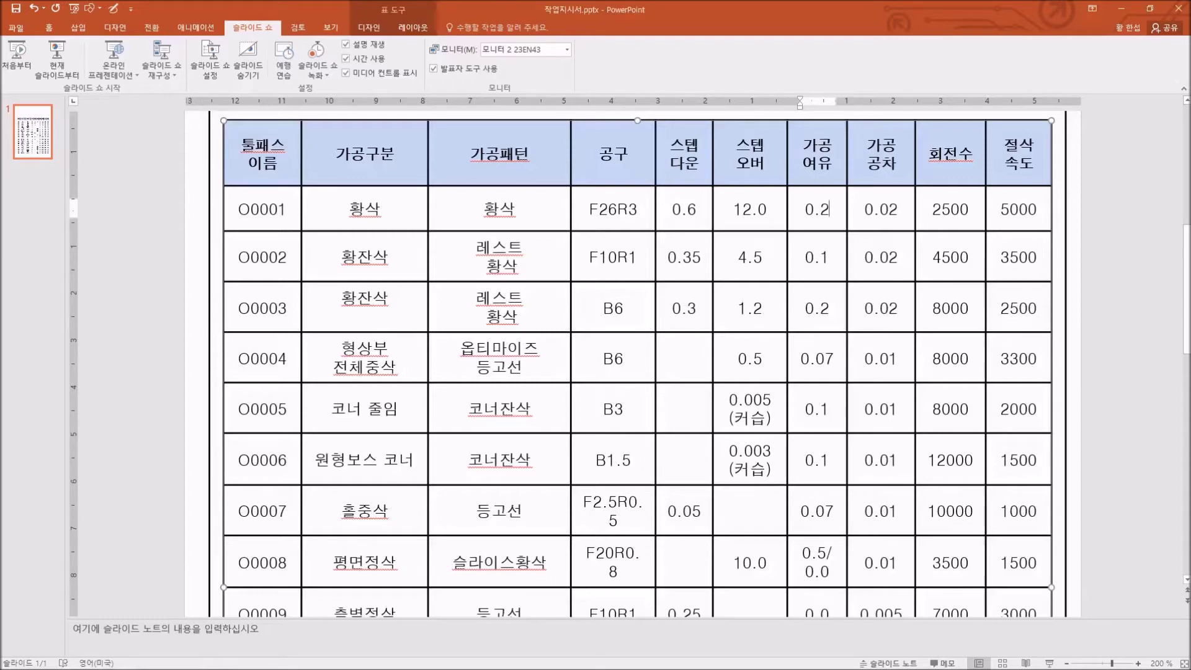
{"action": "key", "text": "alt+Tab"}
{"action": "left_click", "coordinate": [352, 322]}
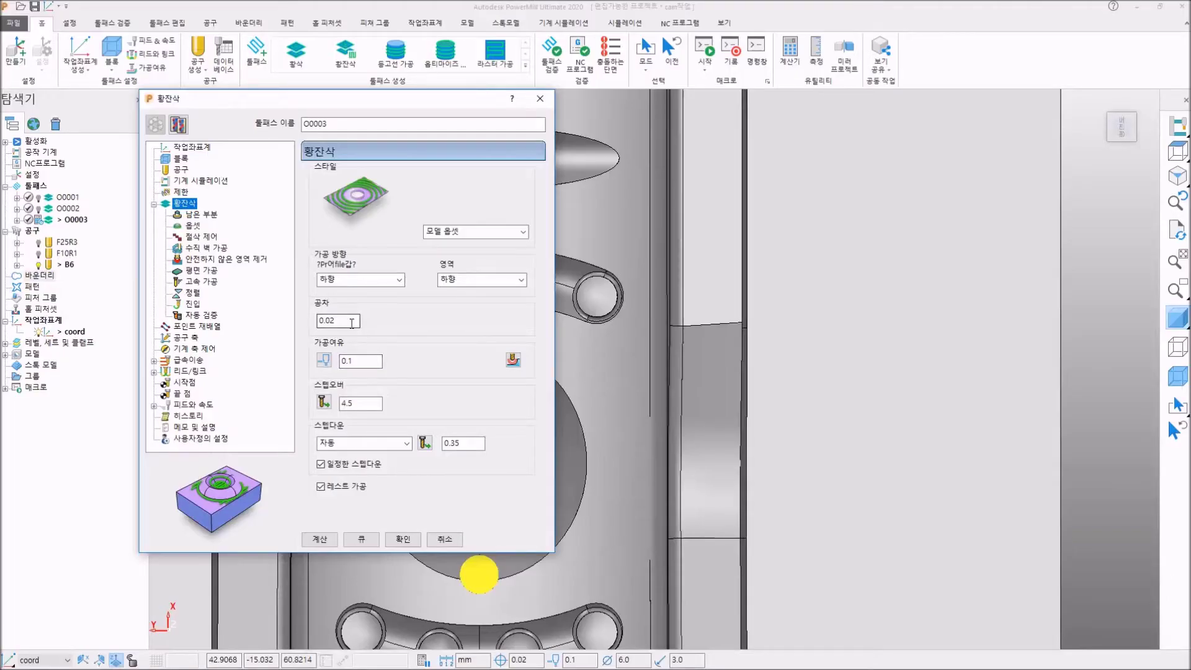
{"action": "double_click", "coordinate": [351, 322]}
{"action": "double_click", "coordinate": [359, 361]}
{"action": "type", "text": "0.2"}
{"action": "key", "text": "Tab"}
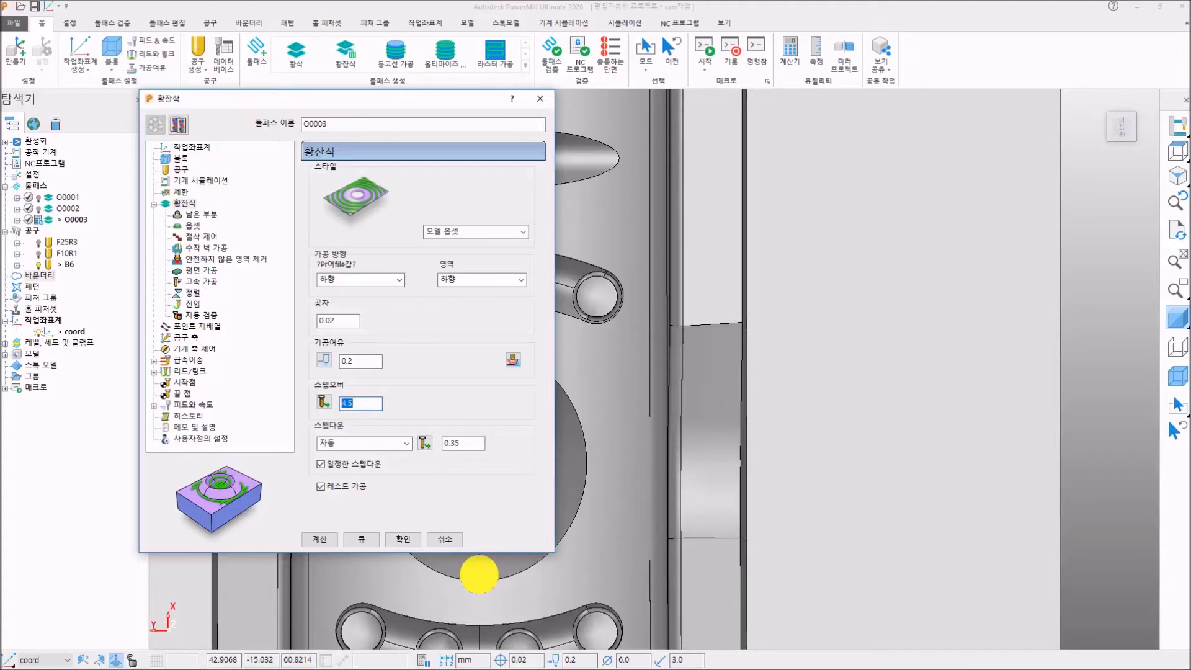
{"action": "type", "text": "1.2"}
{"action": "double_click", "coordinate": [365, 406]}
Set the stepdown of toolpath O0003 to 0.3
{"action": "left_click_drag", "start_coordinate": [448, 443], "coordinate": [467, 443]}
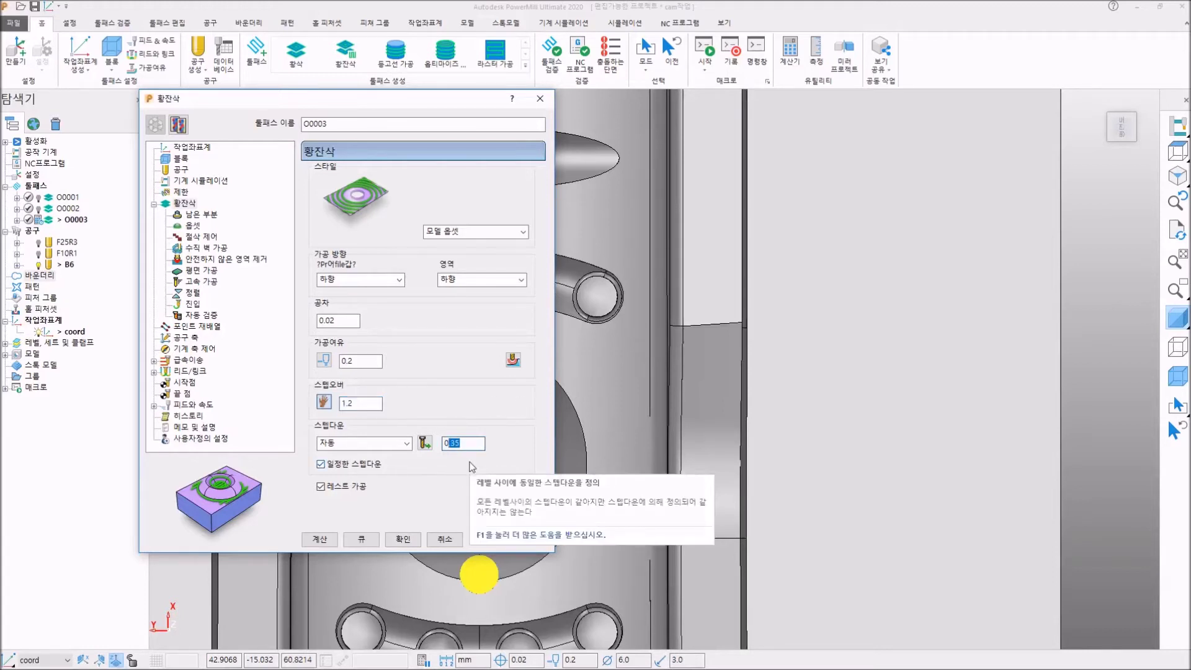
{"action": "type", "text": "0.3"}
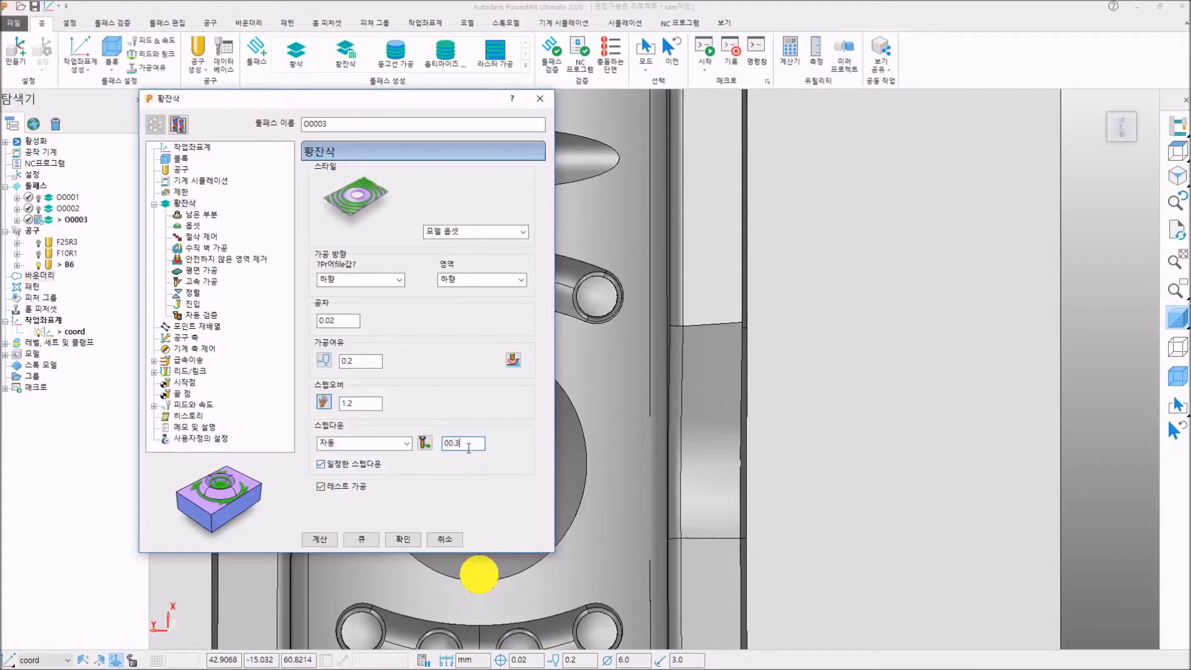
{"action": "key", "text": "Left"}
{"action": "key", "text": "Left"}
{"action": "key", "text": "Left"}
{"action": "key", "text": "Left"}
{"action": "key", "text": "Delete"}
{"action": "key", "text": "End"}
Set O0002 as the reference toolpath for the rest machining of O0003
{"action": "left_click", "coordinate": [203, 215]}
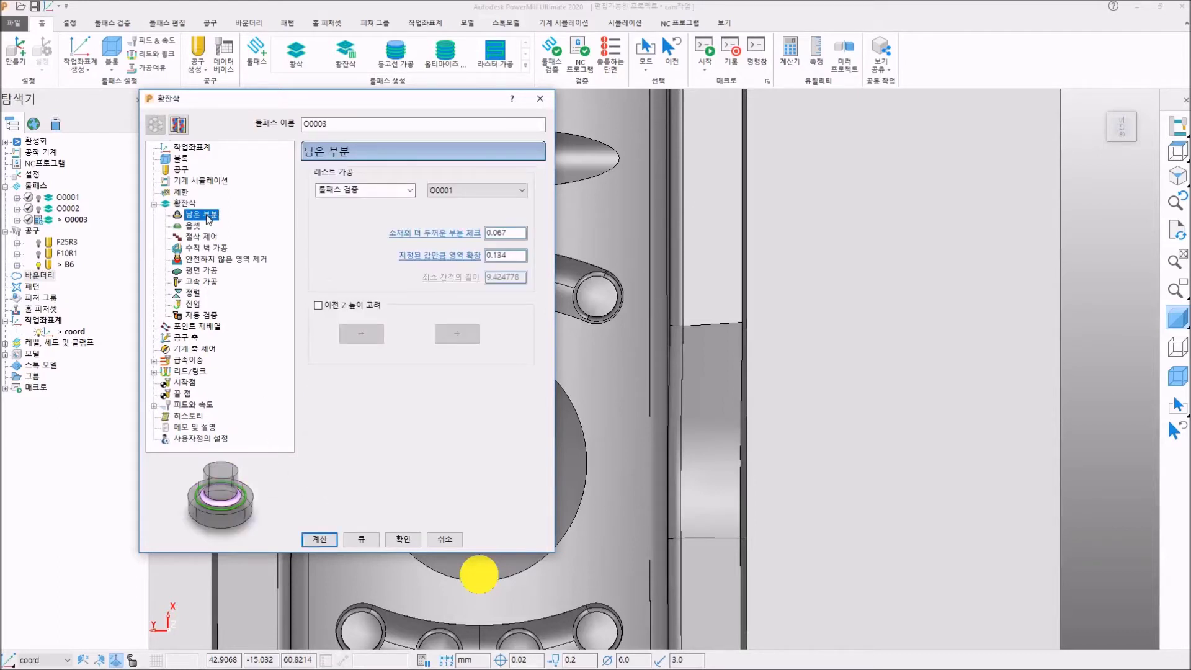
{"action": "left_click", "coordinate": [446, 193]}
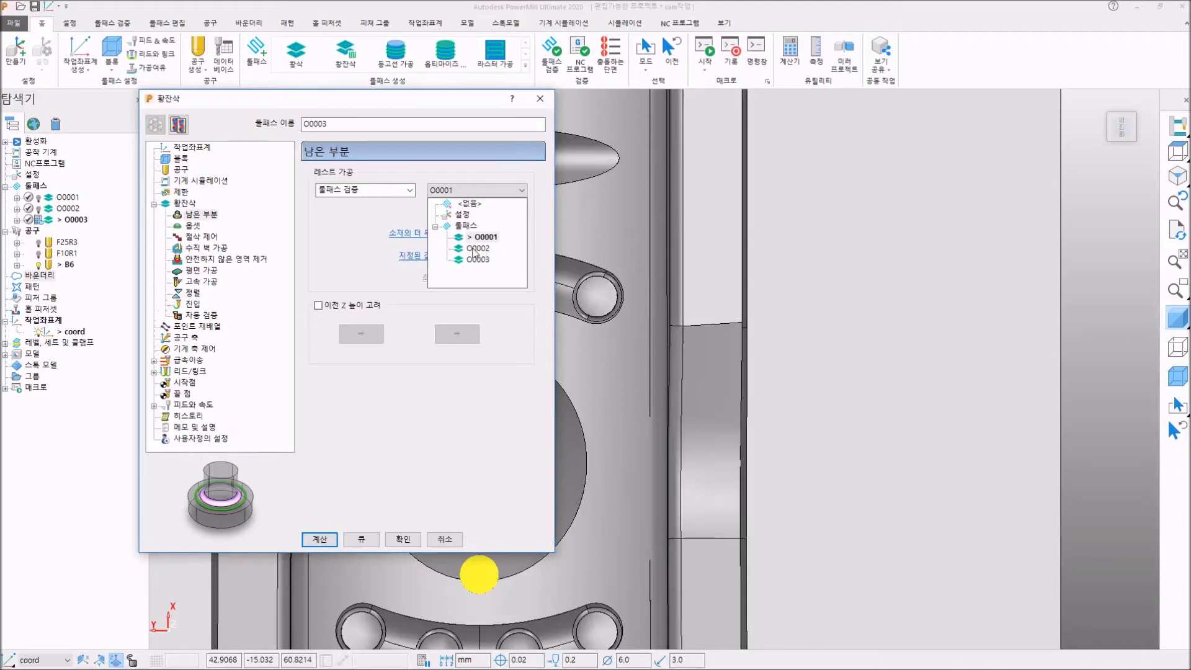
{"action": "left_click", "coordinate": [475, 248]}
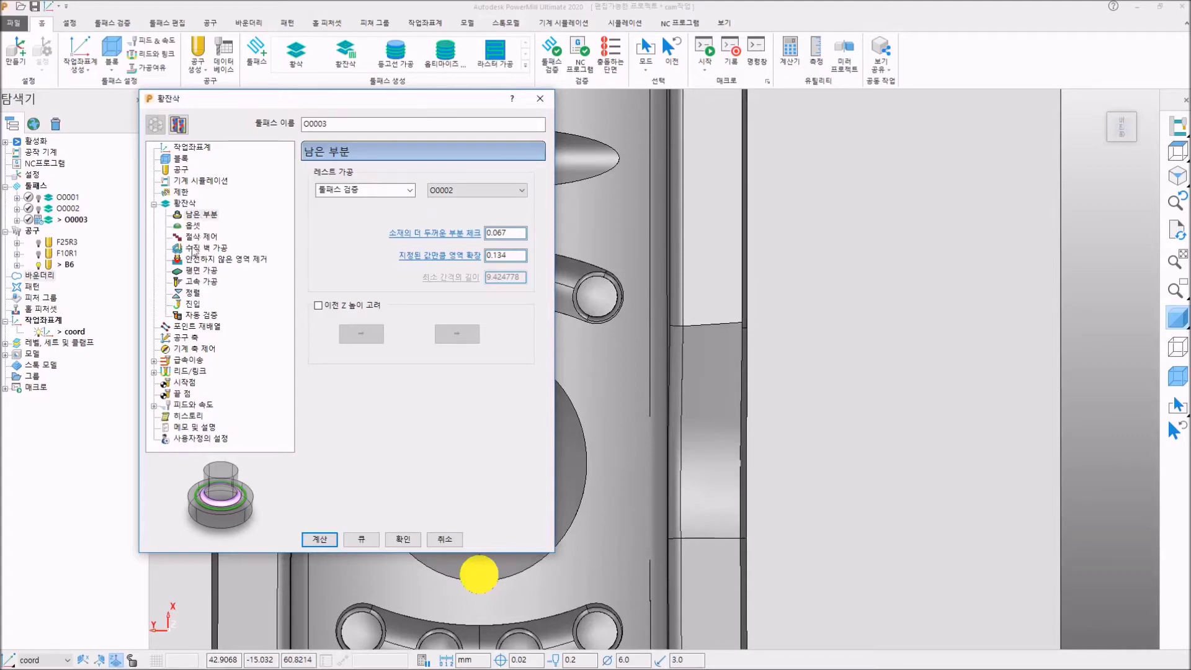
Set the spindle speed to 8000 rpm and the cutting feed rate to 2500 mm/min for O0003
{"action": "left_click", "coordinate": [199, 407]}
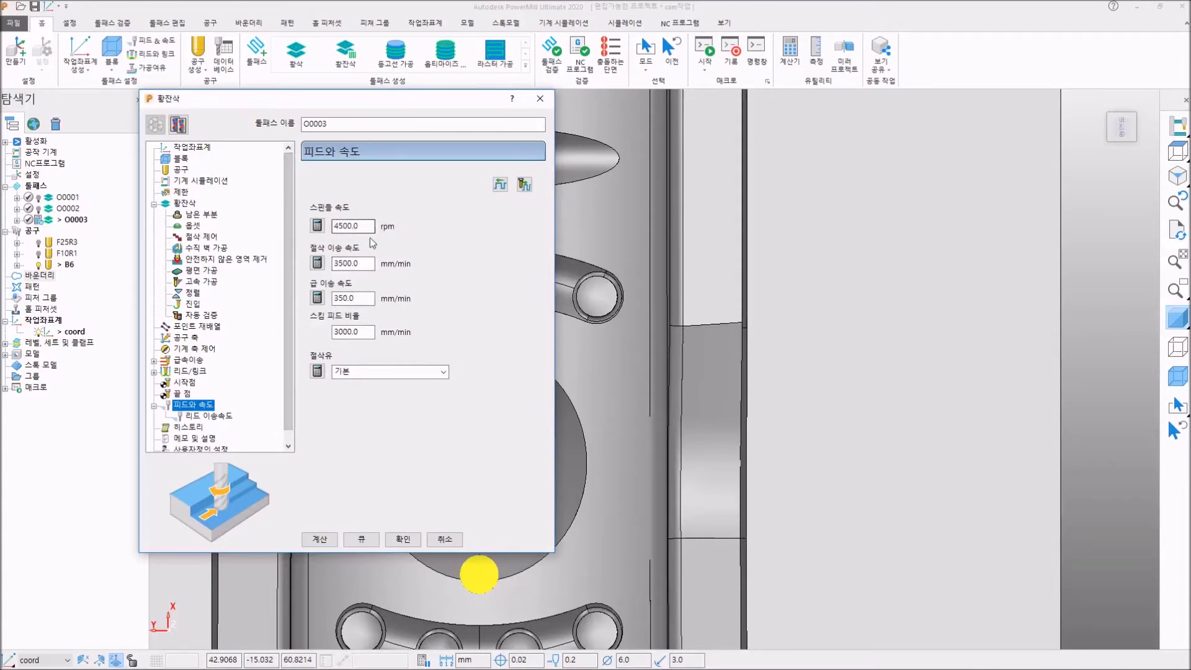
{"action": "left_click_drag", "start_coordinate": [371, 225], "coordinate": [303, 217]}
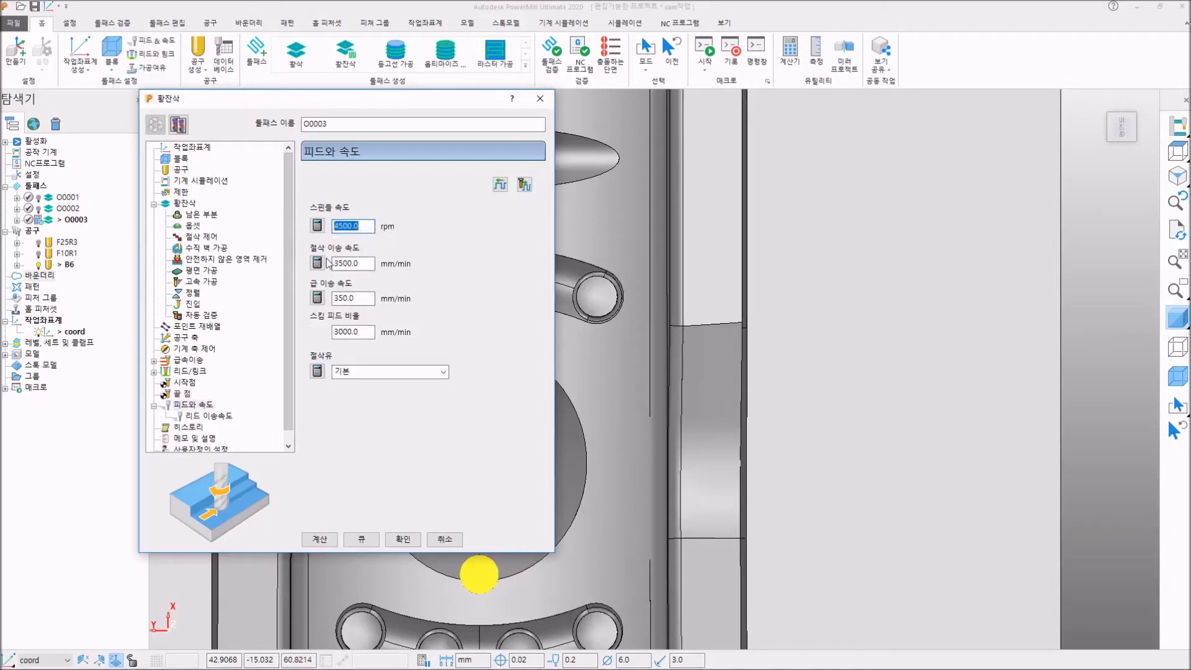
{"action": "type", "text": "8000"}
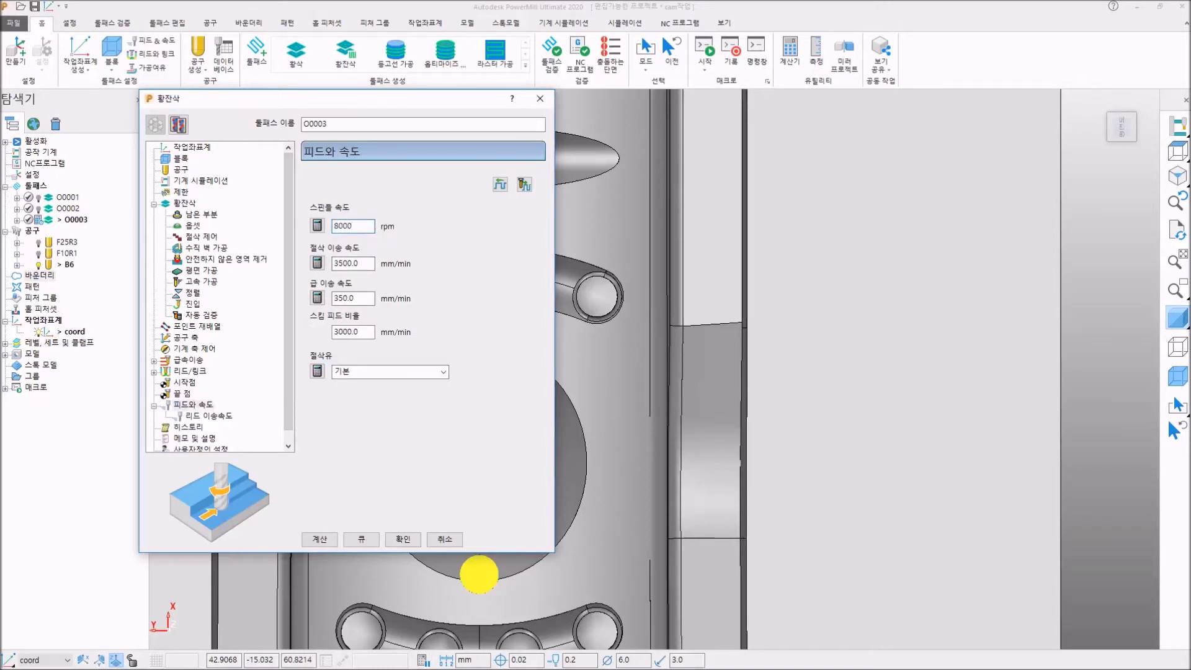
{"action": "double_click", "coordinate": [351, 263]}
{"action": "type", "text": "2500"}
Uncover the remote control's button area and accept the O0003 settings without calculating the toolpath
{"action": "left_click_drag", "start_coordinate": [331, 102], "coordinate": [878, 103]}
{"action": "scroll", "coordinate": [471, 355], "scroll_direction": "down", "scroll_amount": 6}
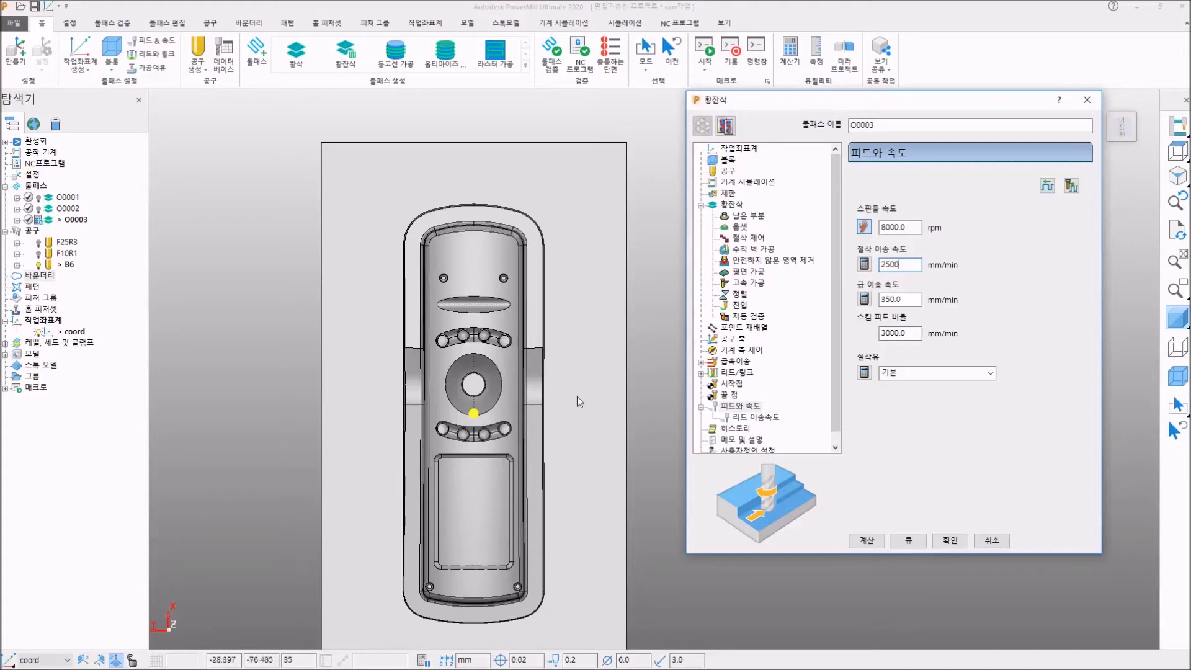
{"action": "scroll", "coordinate": [487, 351], "scroll_direction": "up", "scroll_amount": 5}
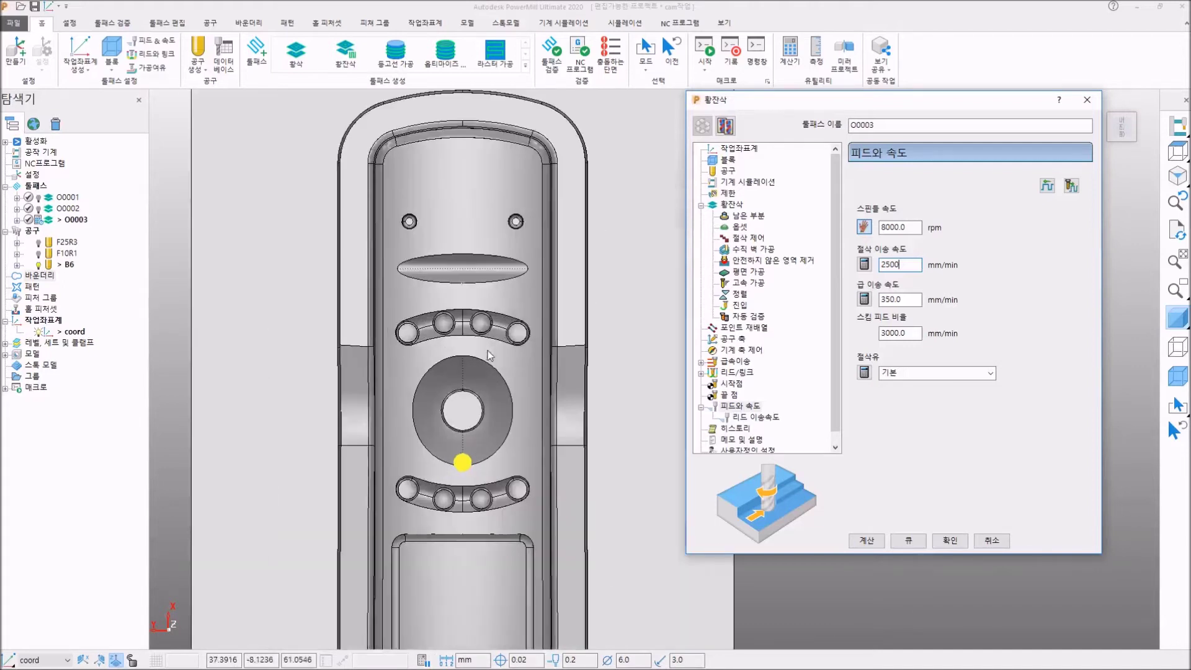
{"action": "scroll", "coordinate": [488, 351], "scroll_direction": "up", "scroll_amount": 1}
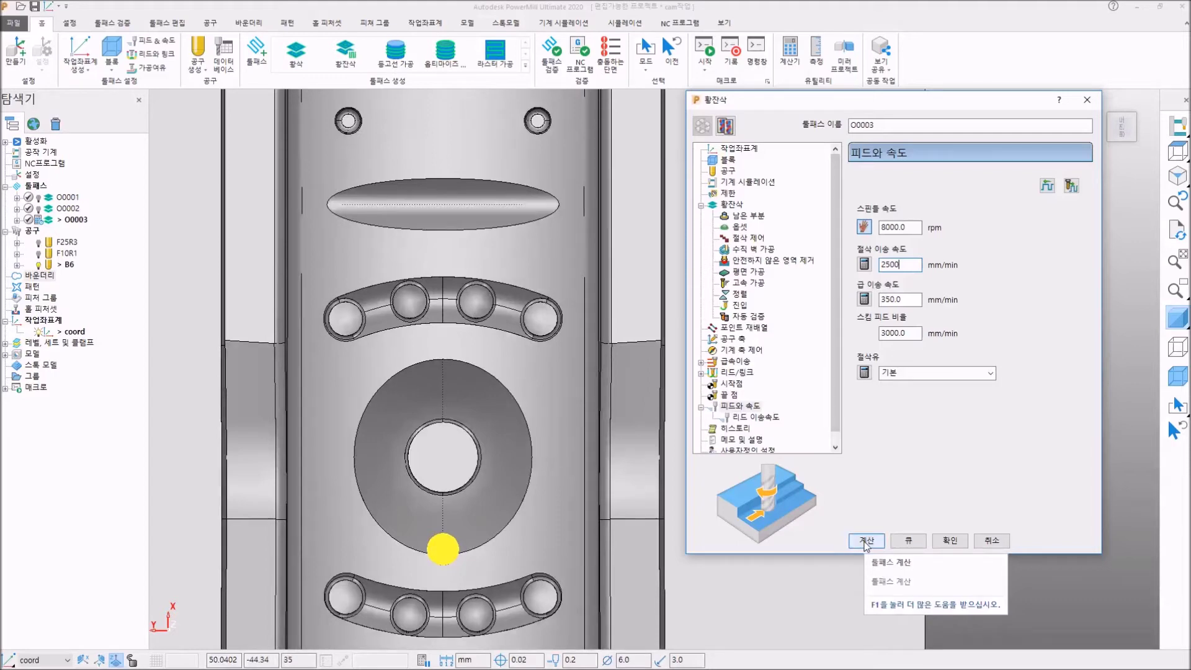
{"action": "left_click", "coordinate": [950, 542]}
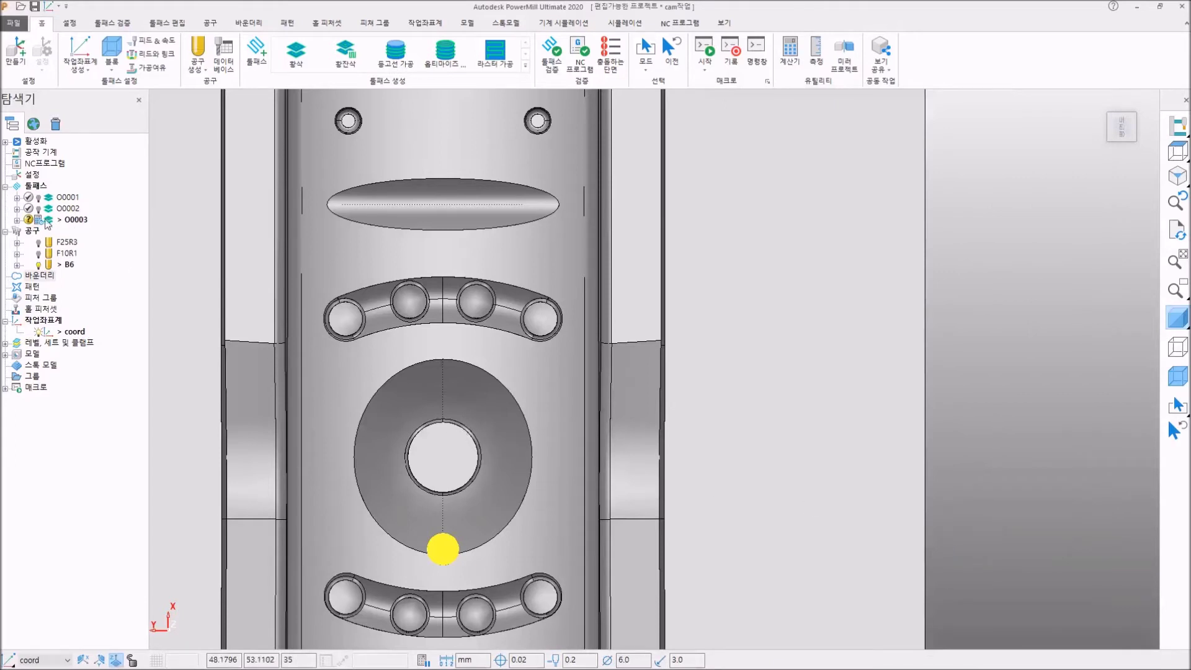
Select the surfaces of the arc-shaped button recess above the round center, leaving the surrounding top face unselected
{"action": "mouse_move", "coordinate": [30, 221]}
{"action": "scroll", "coordinate": [1051, 258], "scroll_direction": "down", "scroll_amount": 1}
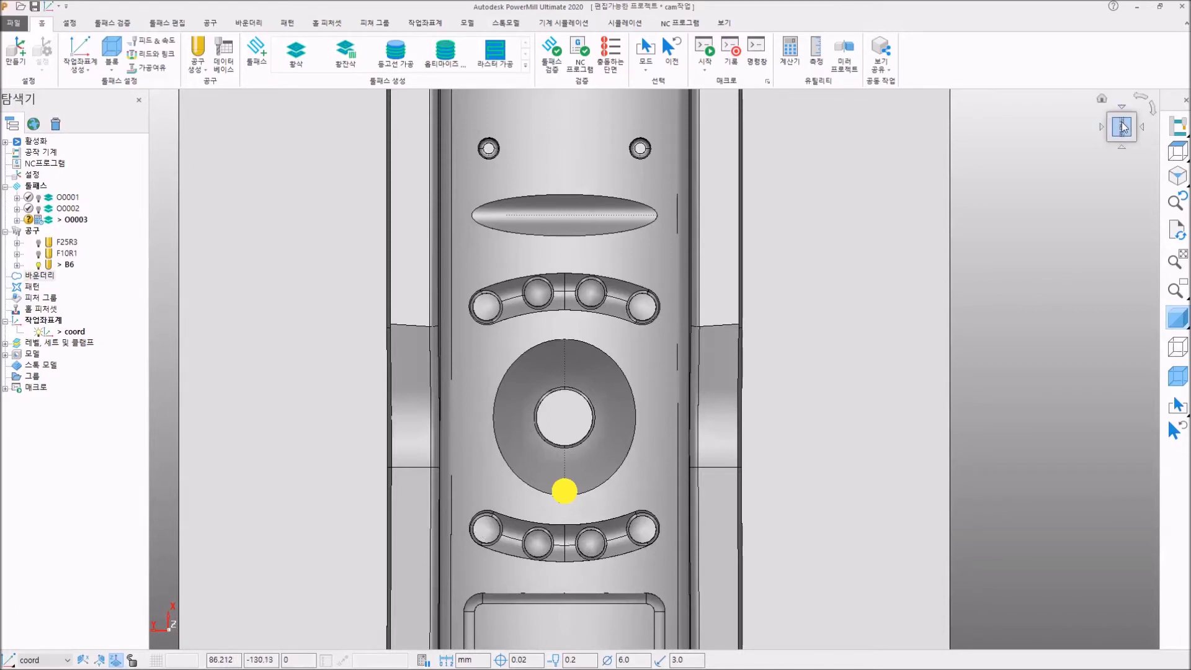
{"action": "left_click", "coordinate": [1175, 260]}
{"action": "scroll", "coordinate": [650, 328], "scroll_direction": "up", "scroll_amount": 5}
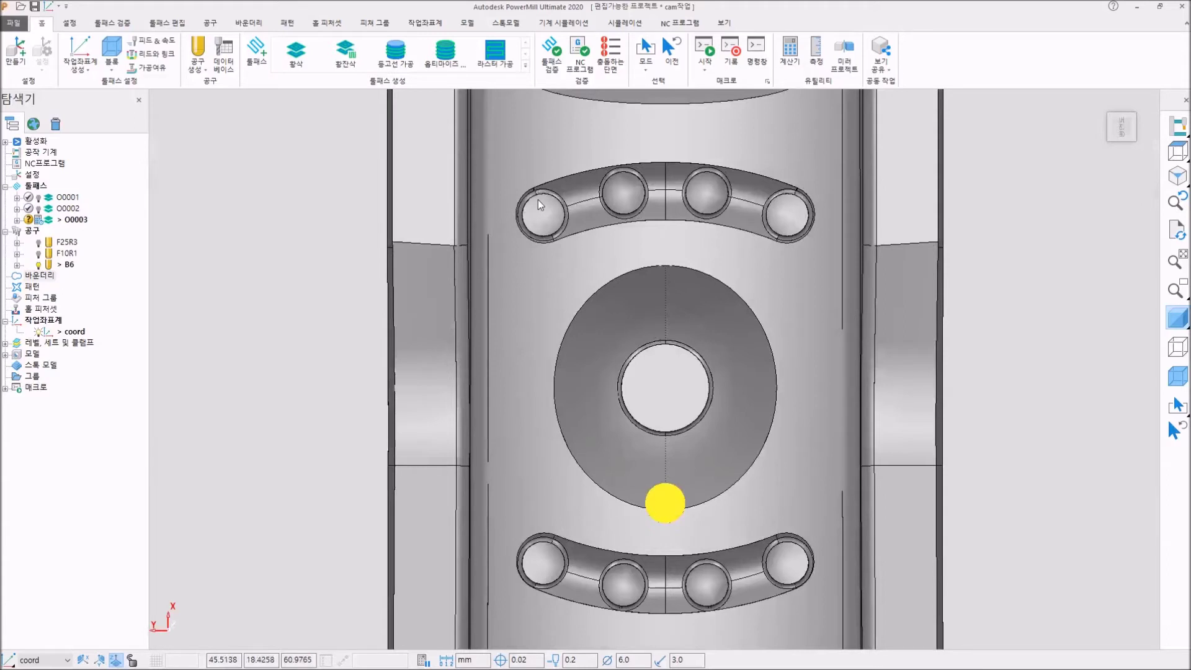
{"action": "left_click_drag", "start_coordinate": [538, 200], "coordinate": [806, 222]}
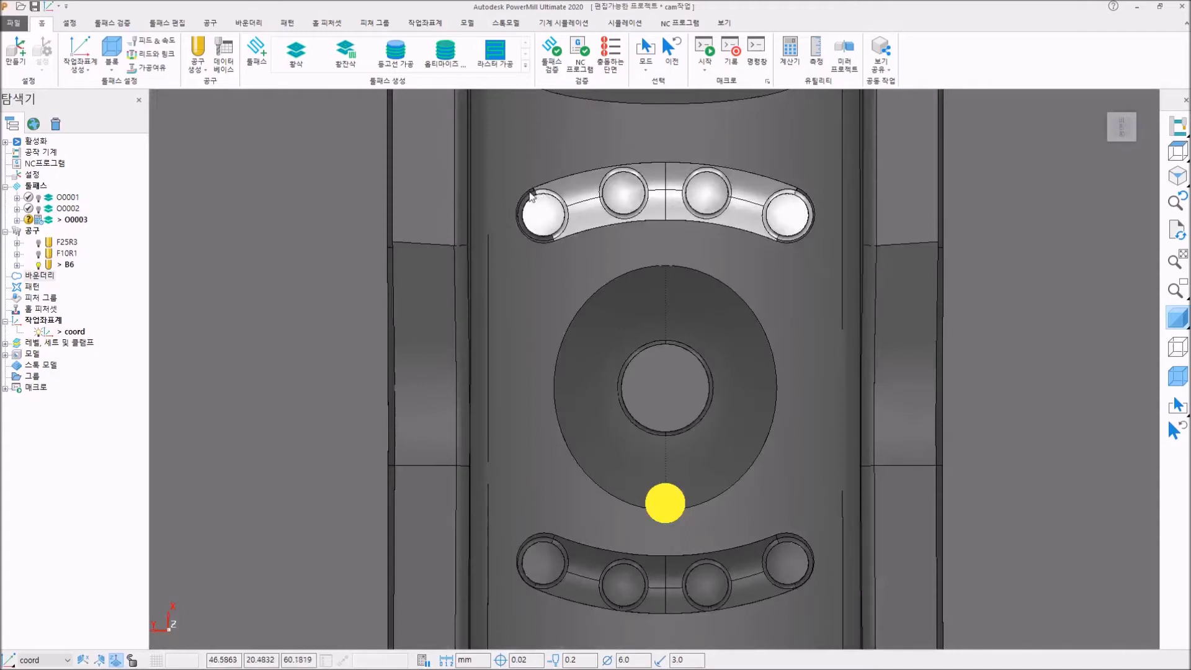
{"action": "left_click", "coordinate": [547, 214], "text": "shift"}
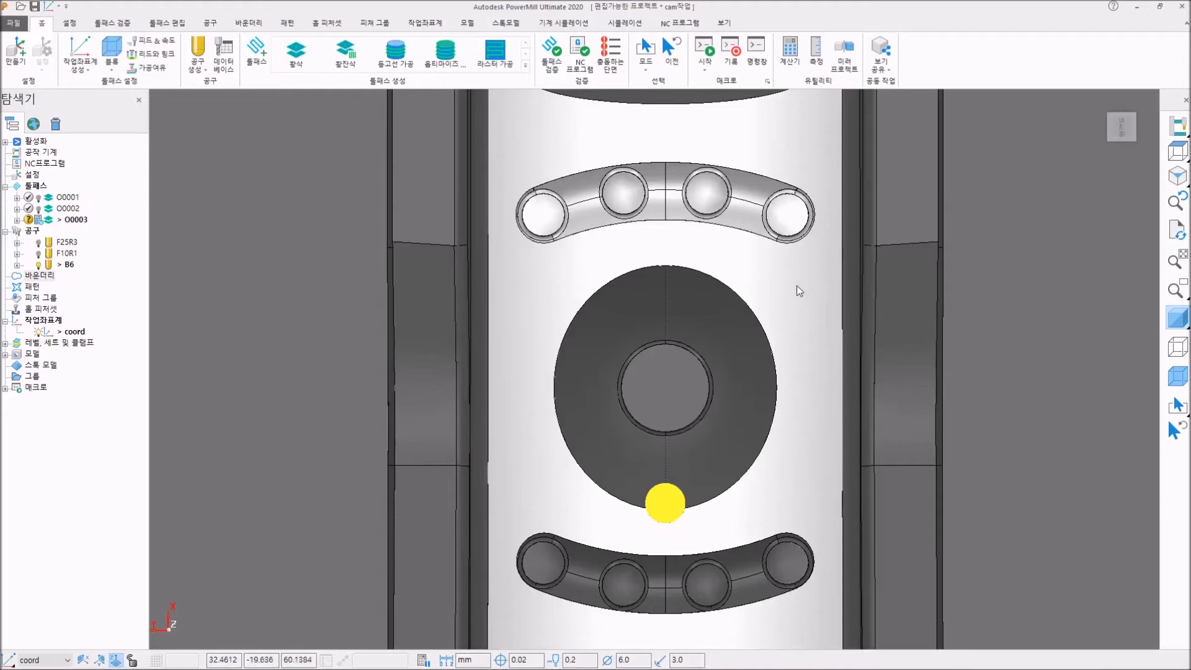
{"action": "left_click", "coordinate": [810, 299], "text": "ctrl"}
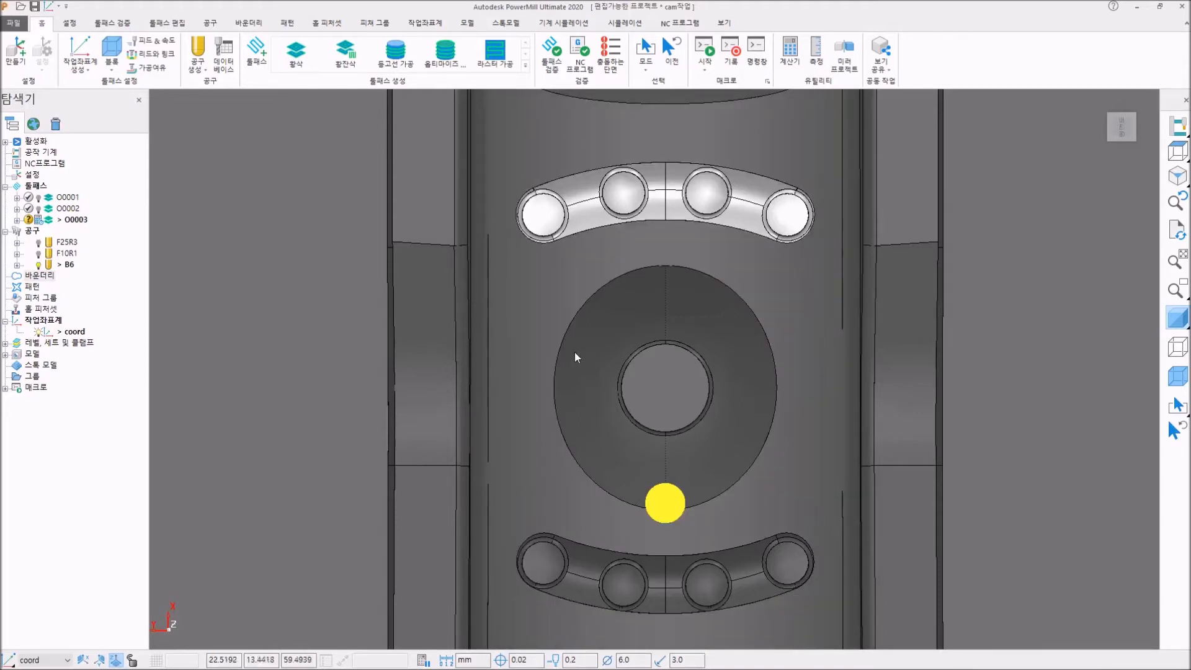
Add the round center area and the arc-shaped button recess below it to the surface selection
{"action": "left_click_drag", "start_coordinate": [594, 337], "coordinate": [721, 465]}
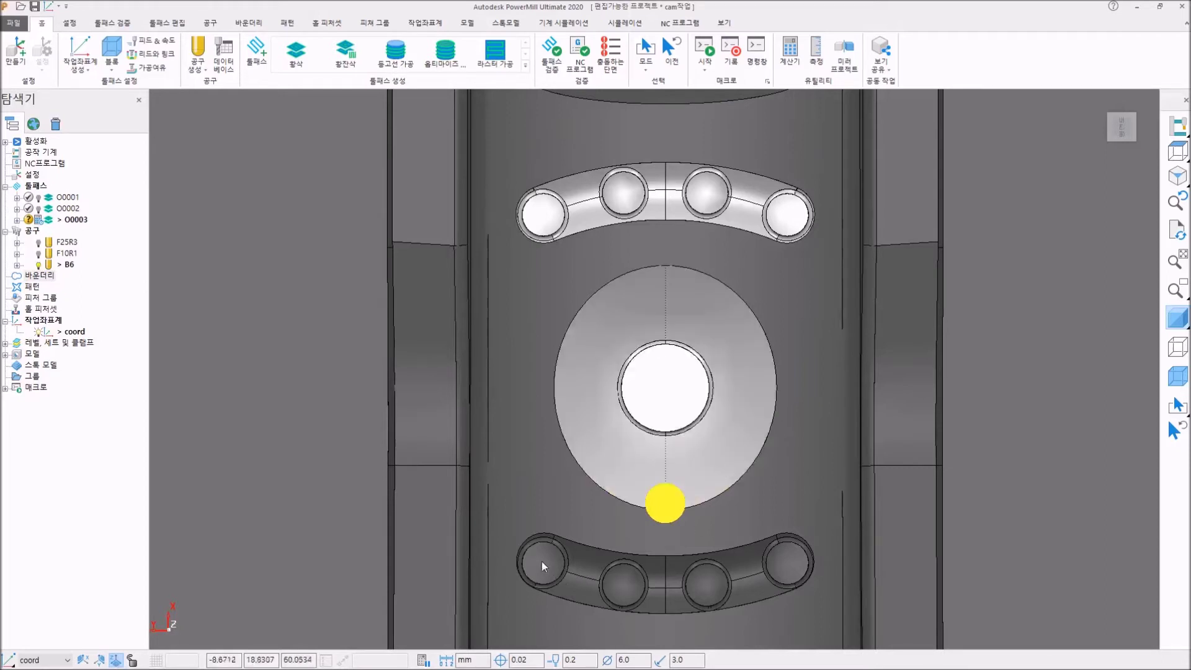
{"action": "left_click_drag", "start_coordinate": [532, 554], "coordinate": [787, 586]}
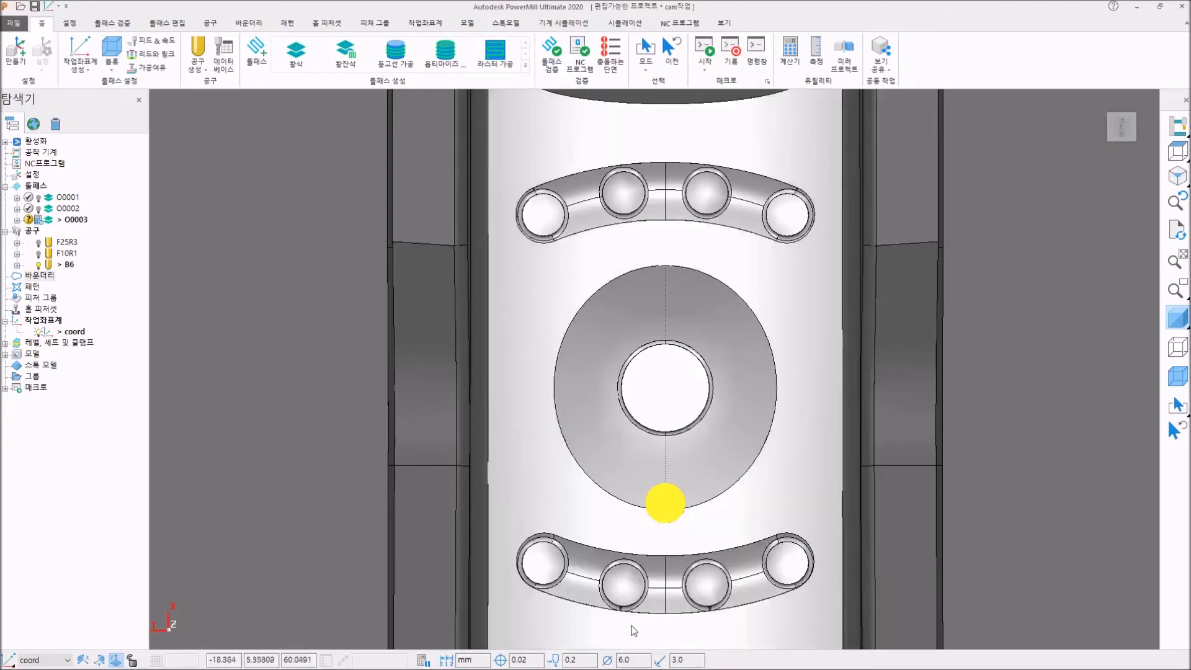
Add the two narrow sliver faces beside the middle buttons of the lower recess to the selection
{"action": "scroll", "coordinate": [636, 617], "scroll_direction": "up", "scroll_amount": 1}
{"action": "scroll", "coordinate": [593, 488], "scroll_direction": "down", "scroll_amount": 2}
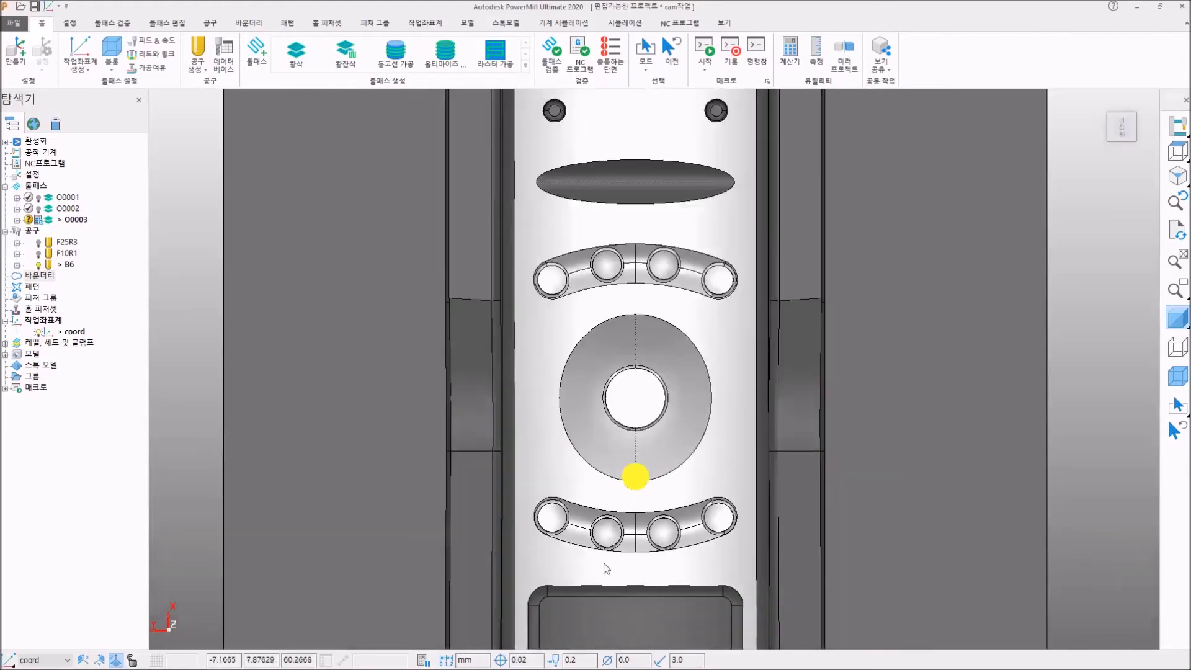
{"action": "scroll", "coordinate": [617, 583], "scroll_direction": "up", "scroll_amount": 1}
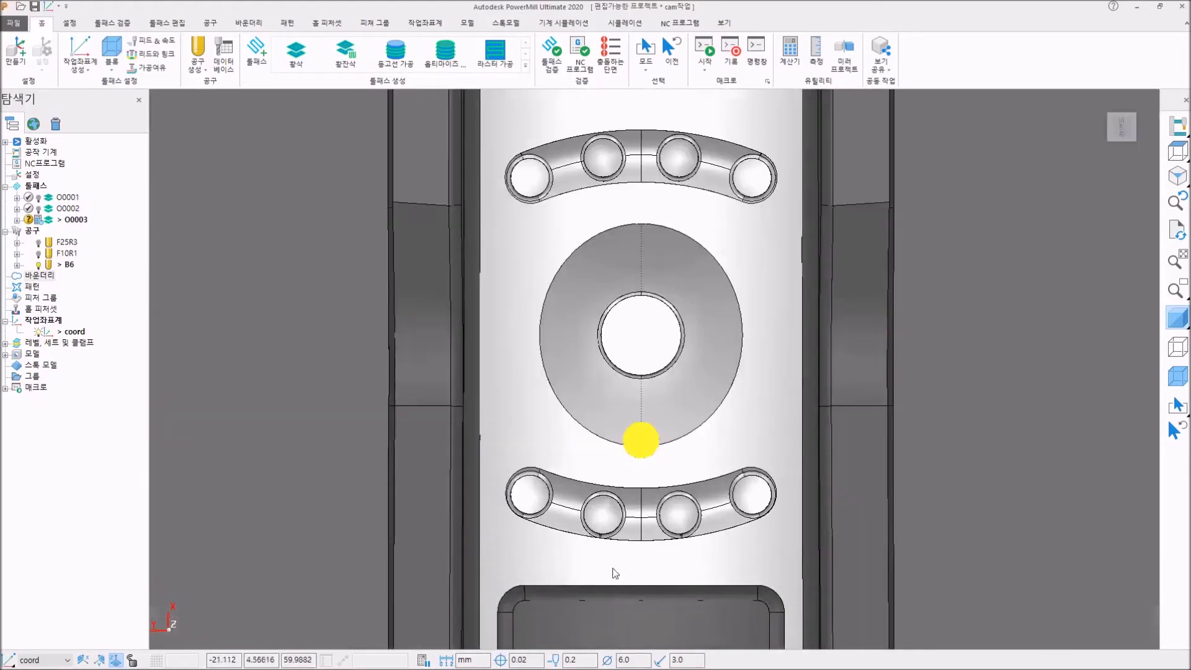
{"action": "scroll", "coordinate": [620, 568], "scroll_direction": "up", "scroll_amount": 3}
{"action": "scroll", "coordinate": [647, 534], "scroll_direction": "up", "scroll_amount": 2}
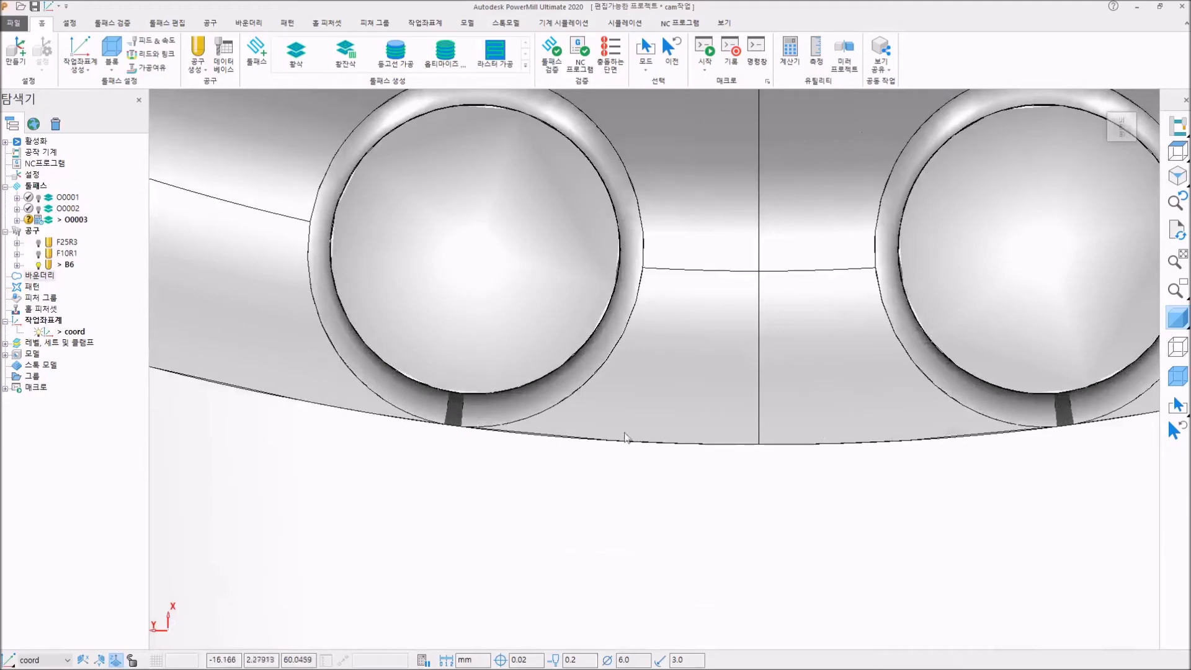
{"action": "left_click_drag", "start_coordinate": [435, 401], "coordinate": [469, 419]}
{"action": "left_click_drag", "start_coordinate": [1044, 404], "coordinate": [1092, 423]}
{"action": "scroll", "coordinate": [753, 277], "scroll_direction": "down", "scroll_amount": 8}
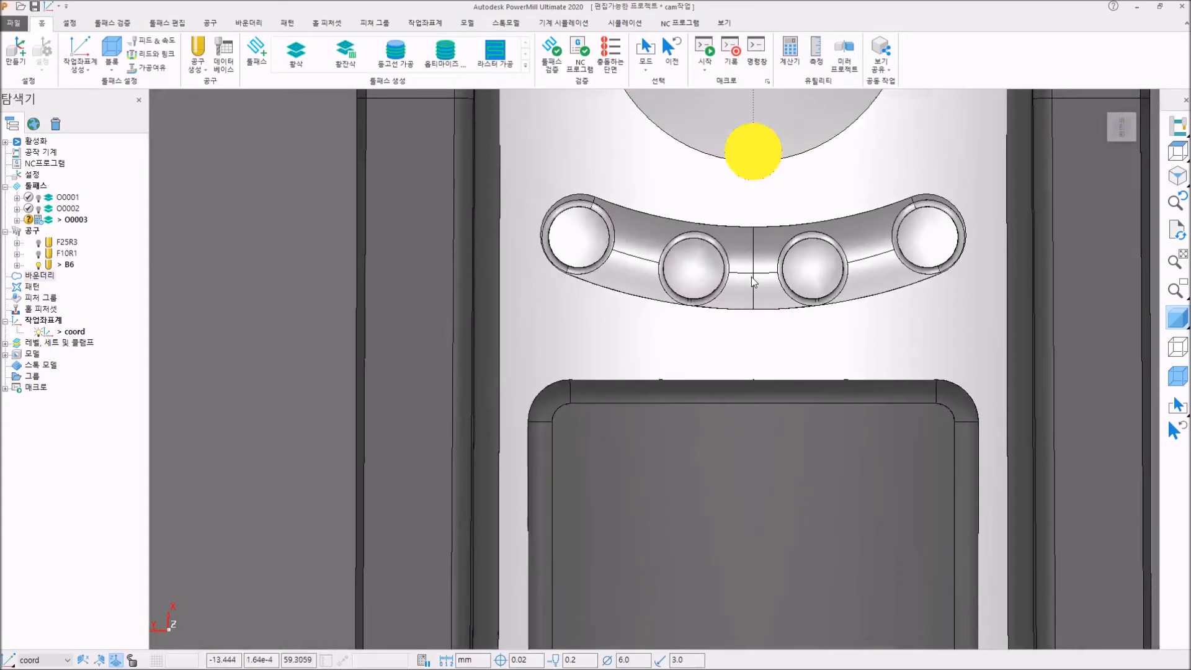
Remove the large top face from the selection, keeping the button recesses and round center selected
{"action": "scroll", "coordinate": [816, 304], "scroll_direction": "up", "scroll_amount": 2}
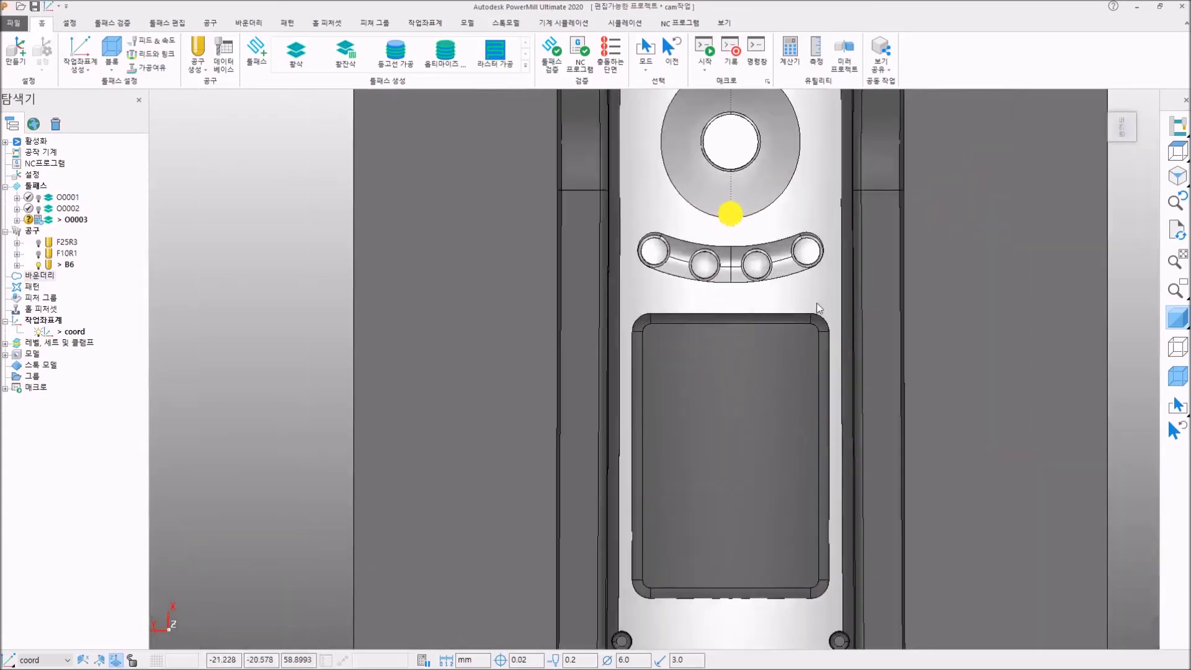
{"action": "left_click_drag", "start_coordinate": [814, 291], "coordinate": [832, 304]}
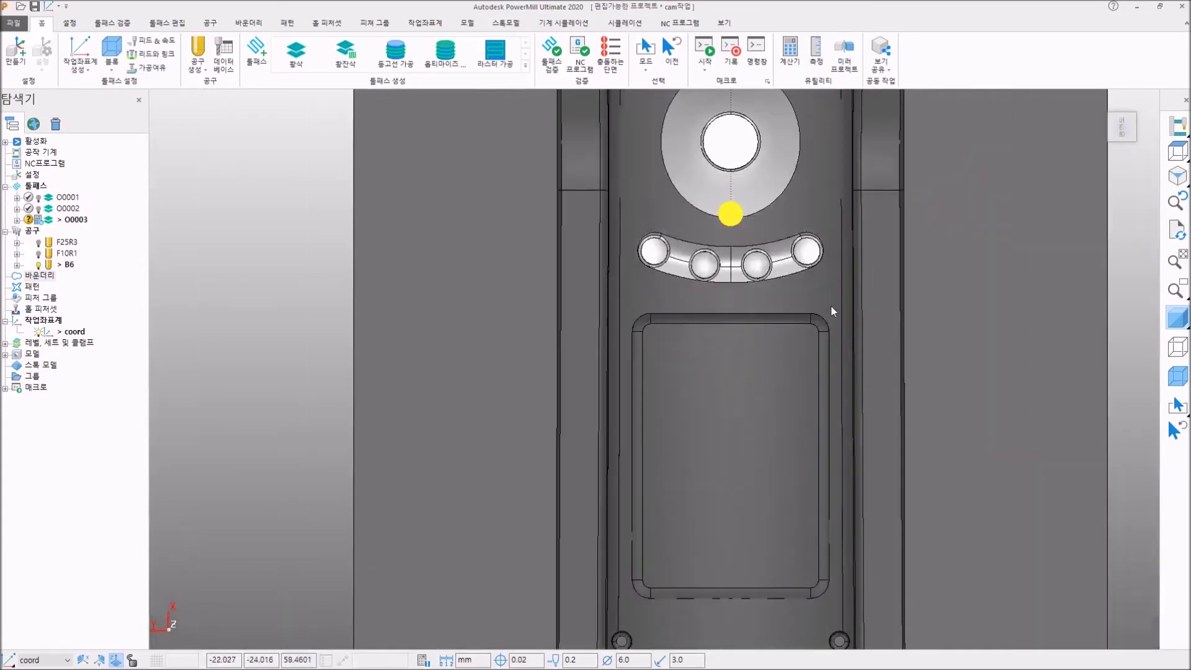
{"action": "scroll", "coordinate": [738, 186], "scroll_direction": "down", "scroll_amount": 2}
{"action": "scroll", "coordinate": [731, 149], "scroll_direction": "up", "scroll_amount": 3}
{"action": "scroll", "coordinate": [731, 137], "scroll_direction": "up", "scroll_amount": 1}
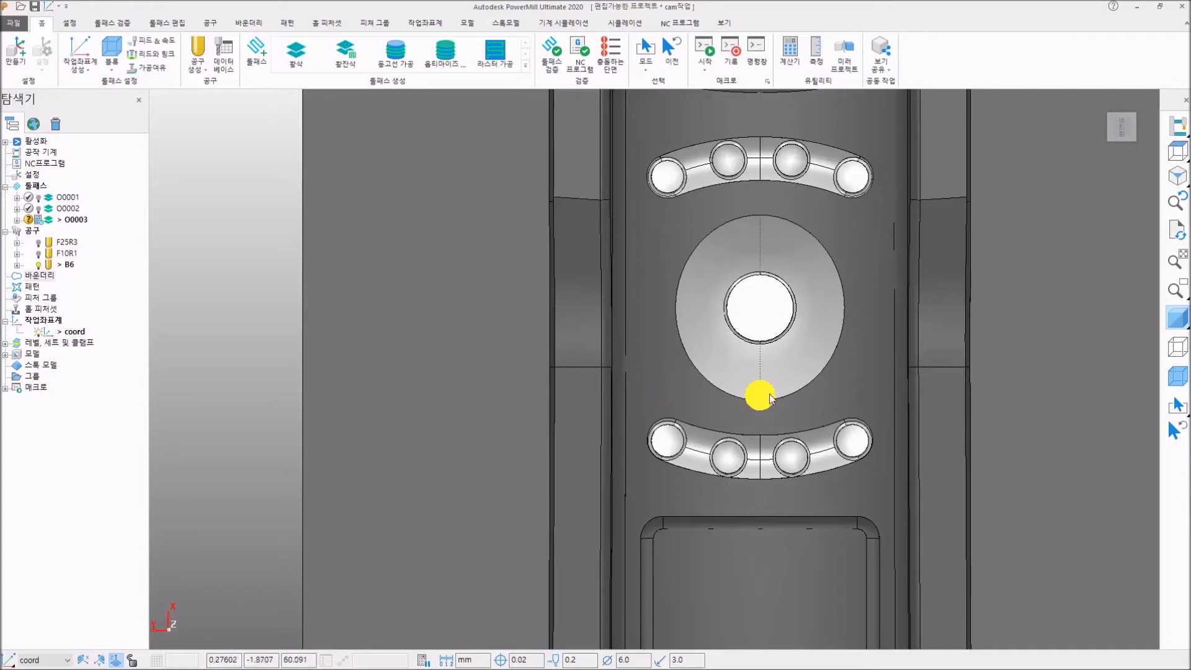
Create a user-defined boundary named O0002-사용자정의 from the selected button recess and round center surfaces of the model
{"action": "right_click", "coordinate": [39, 277]}
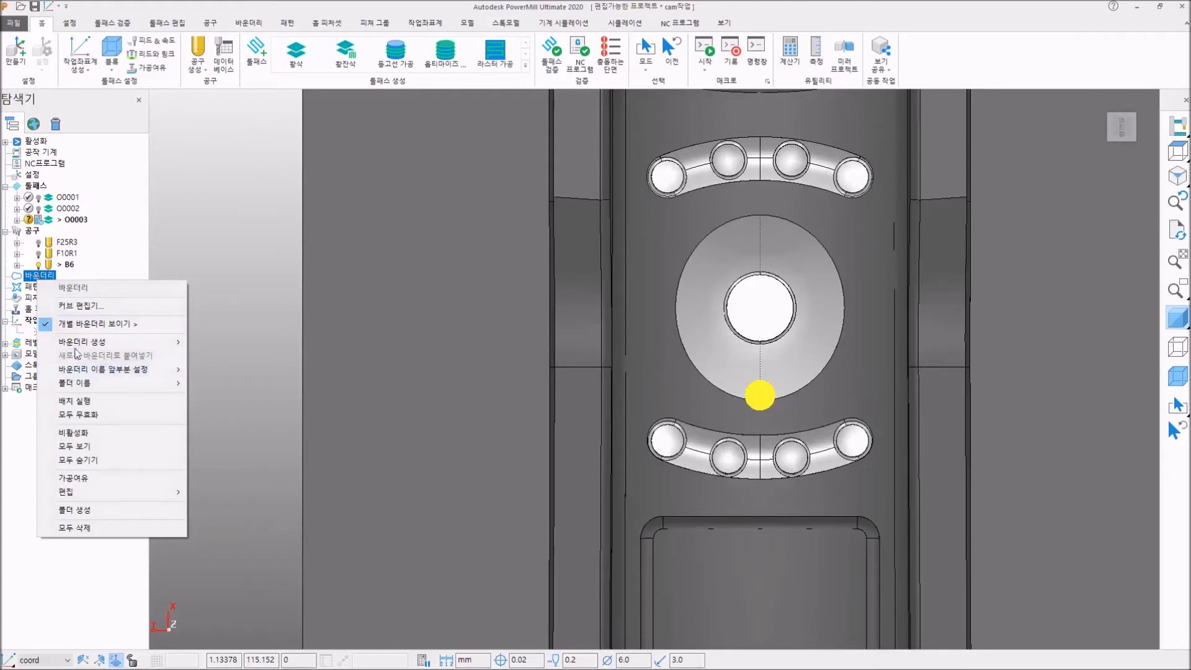
{"action": "mouse_move", "coordinate": [81, 345]}
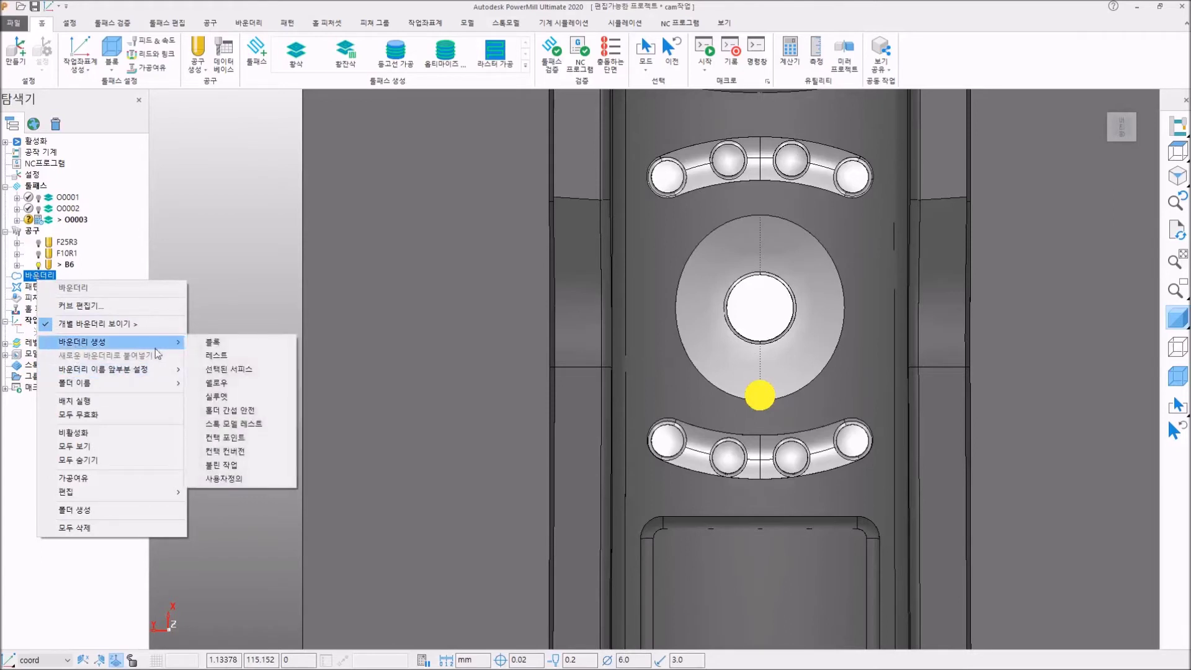
{"action": "left_click", "coordinate": [225, 480]}
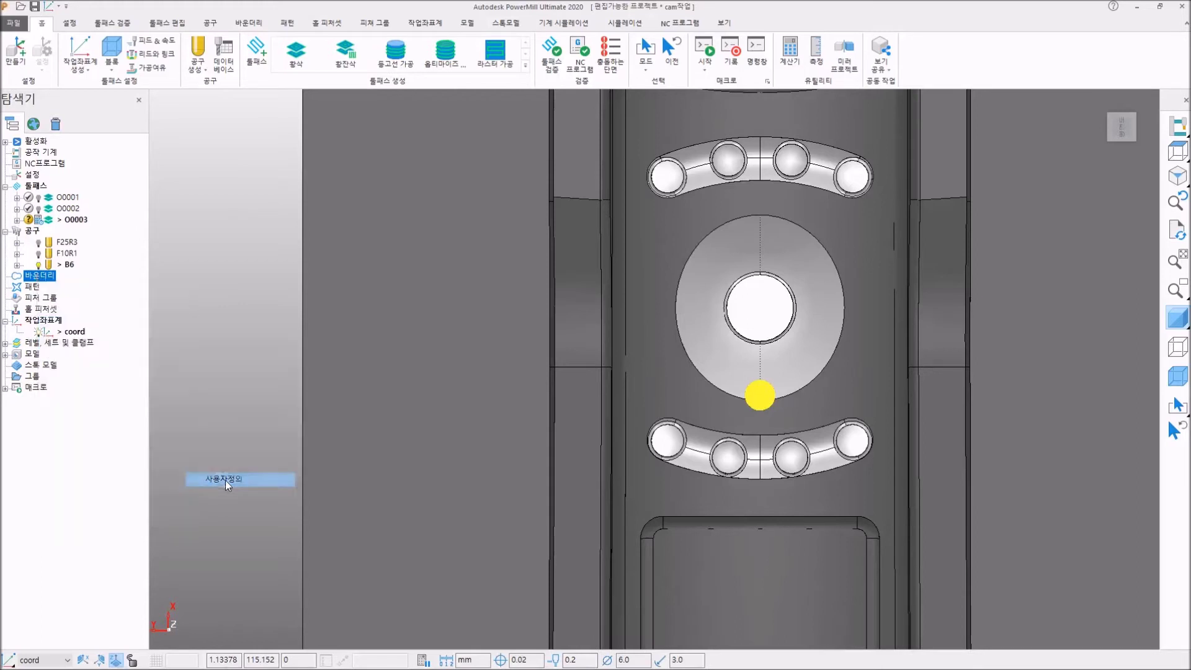
{"action": "double_click", "coordinate": [300, 221]}
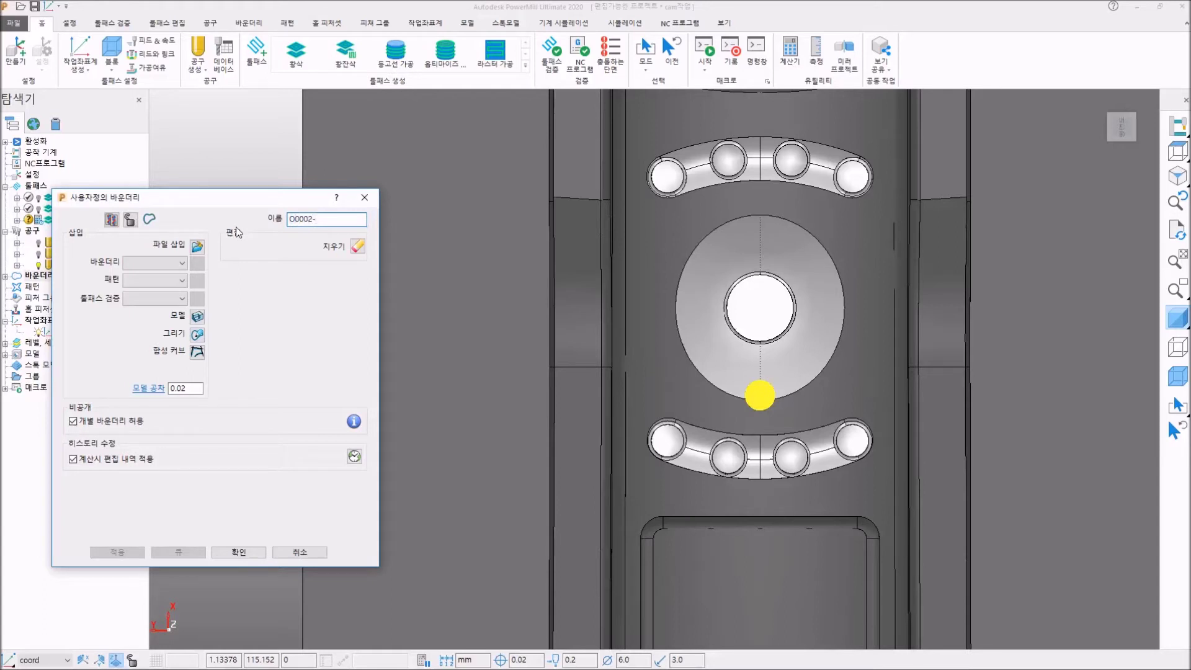
{"action": "type", "text": "O0002-사용자정의"}
{"action": "left_click", "coordinate": [197, 316]}
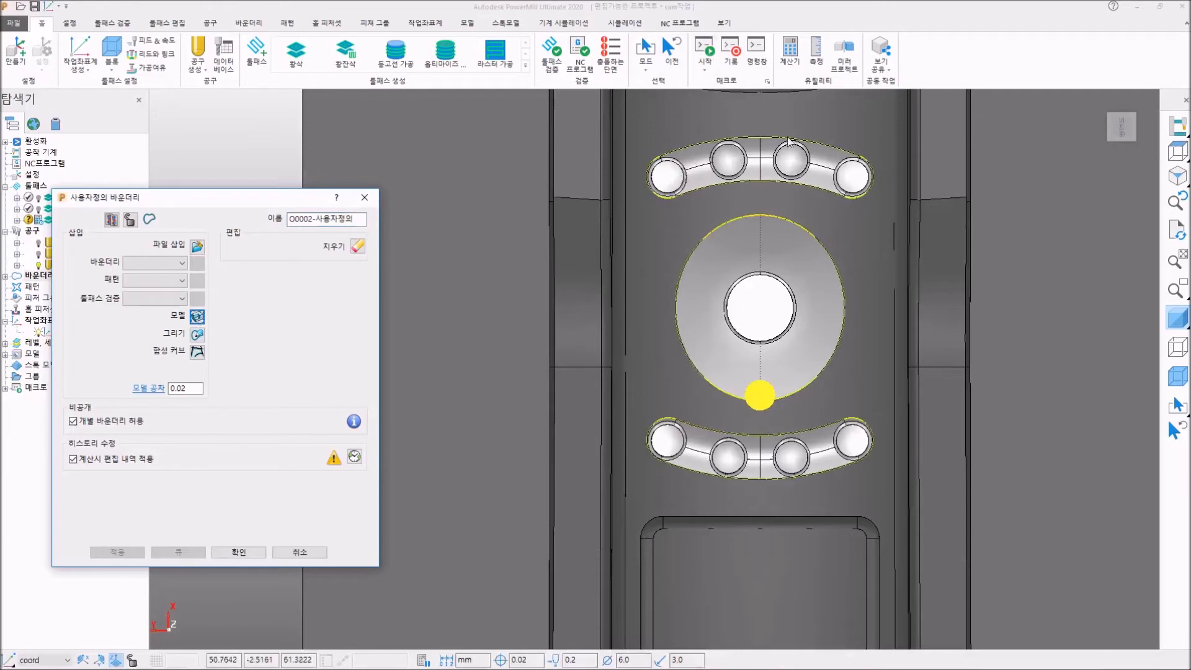
{"action": "left_click", "coordinate": [245, 551]}
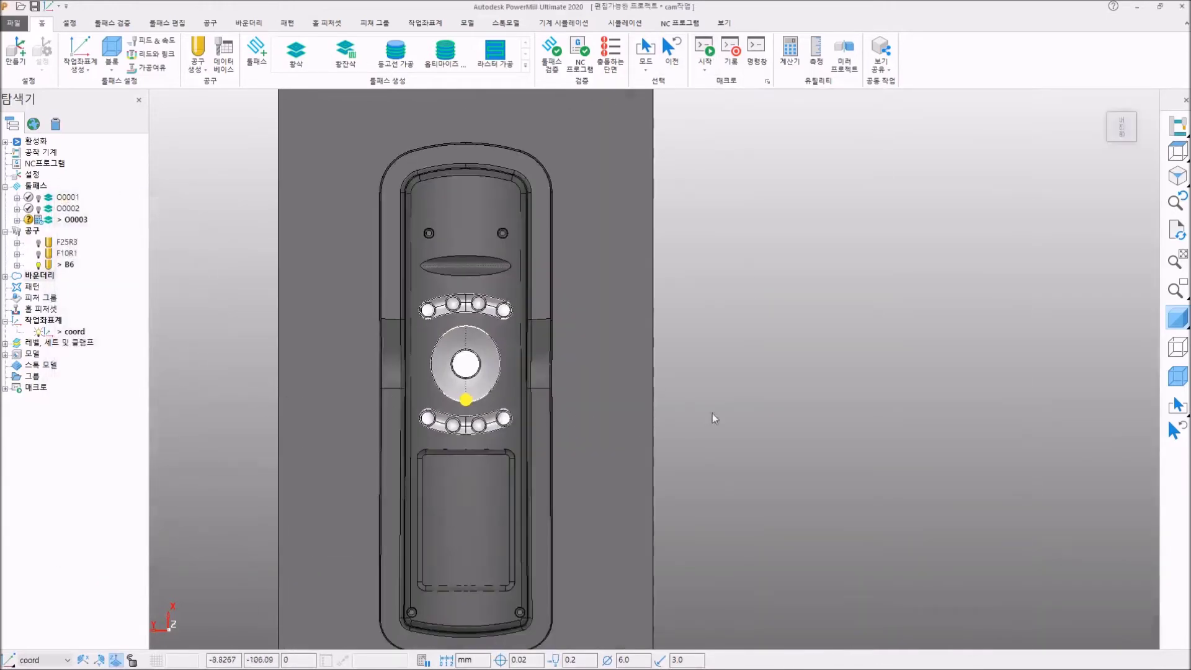
Examine the boundary outlines around the two button recesses and the round center with the model shading off
{"action": "middle_click_drag", "start_coordinate": [712, 414], "coordinate": [463, 255]}
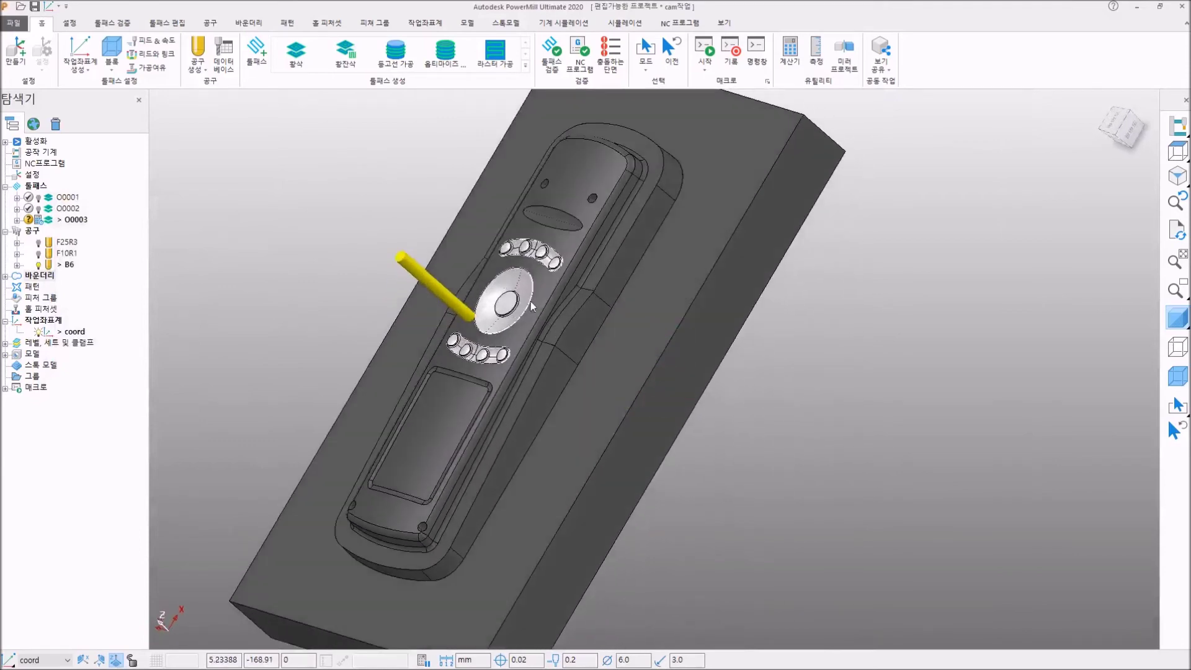
{"action": "scroll", "coordinate": [412, 203], "scroll_direction": "up", "scroll_amount": 2}
{"action": "scroll", "coordinate": [412, 204], "scroll_direction": "up", "scroll_amount": 2}
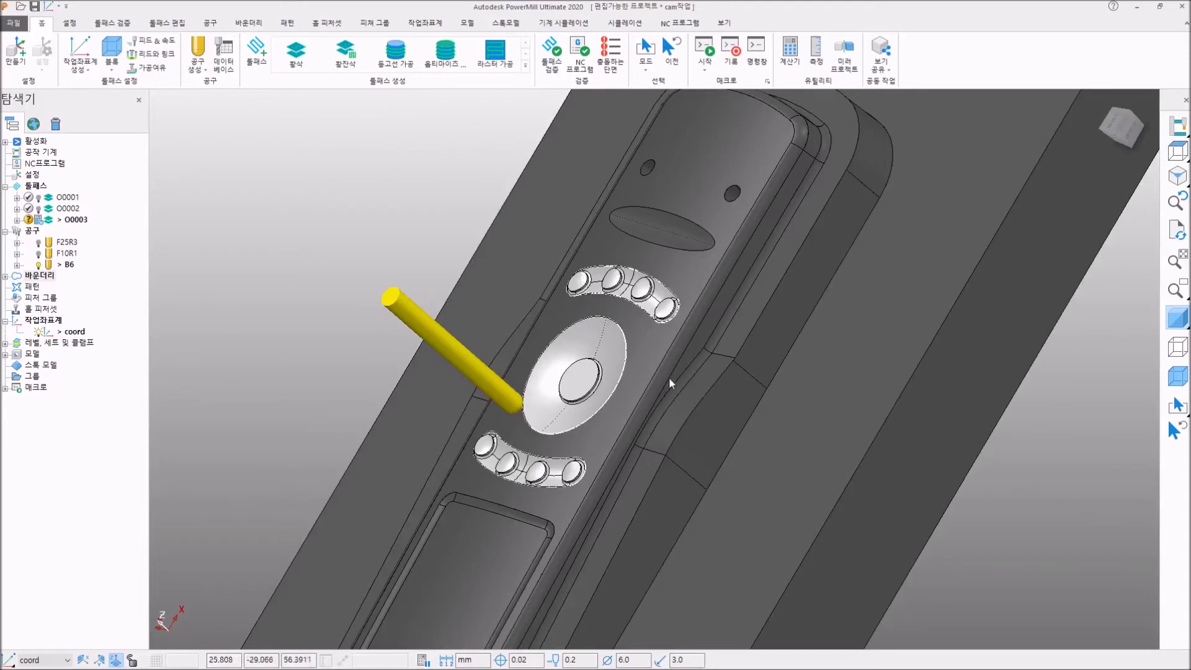
{"action": "left_click", "coordinate": [1179, 319]}
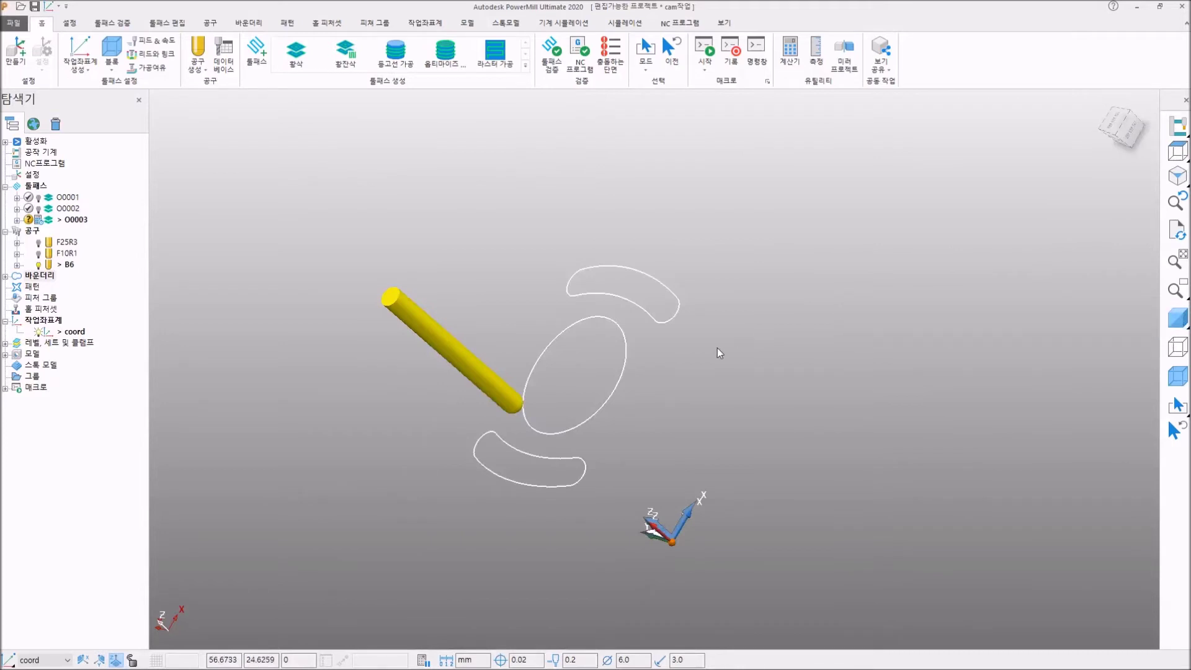
{"action": "scroll", "coordinate": [717, 348], "scroll_direction": "down", "scroll_amount": 3}
{"action": "middle_click_drag", "start_coordinate": [717, 355], "coordinate": [732, 292]}
{"action": "scroll", "coordinate": [732, 293], "scroll_direction": "up", "scroll_amount": 3}
{"action": "scroll", "coordinate": [690, 242], "scroll_direction": "up", "scroll_amount": 3}
{"action": "scroll", "coordinate": [690, 241], "scroll_direction": "down", "scroll_amount": 3}
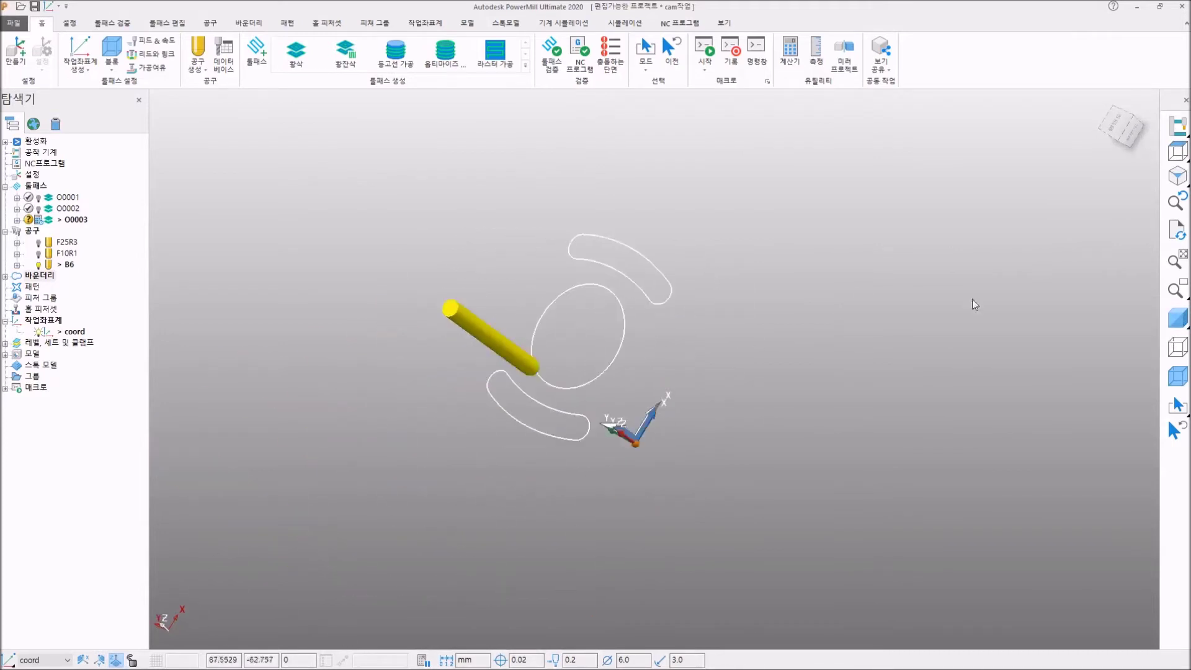
Restore the shaded model and clear the surface selection on the button recesses and round center
{"action": "left_click", "coordinate": [1175, 316]}
{"action": "middle_click_drag", "start_coordinate": [991, 422], "coordinate": [843, 333]}
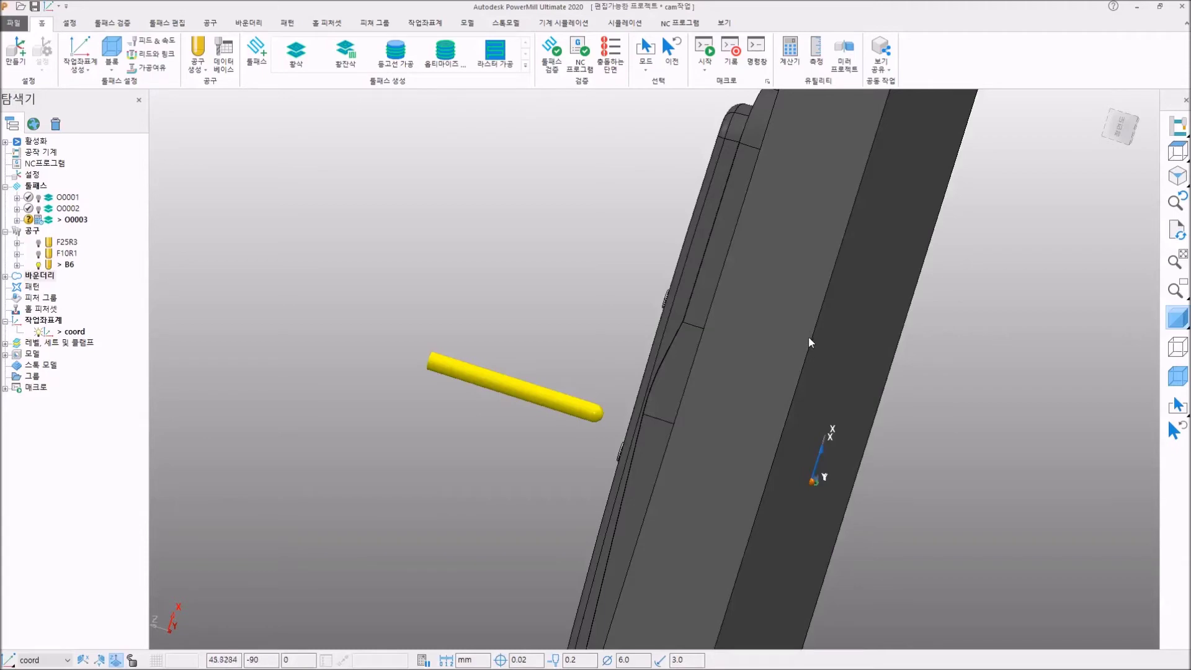
{"action": "middle_click_drag", "start_coordinate": [928, 289], "coordinate": [988, 452]}
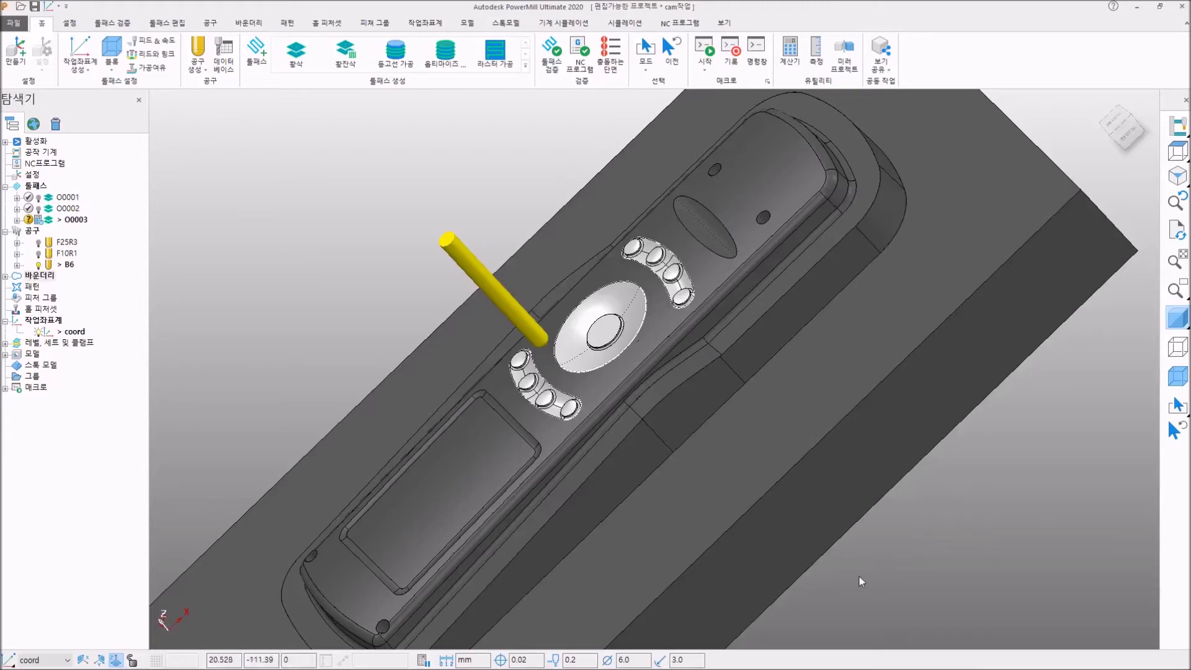
{"action": "scroll", "coordinate": [897, 525], "scroll_direction": "up", "scroll_amount": 3}
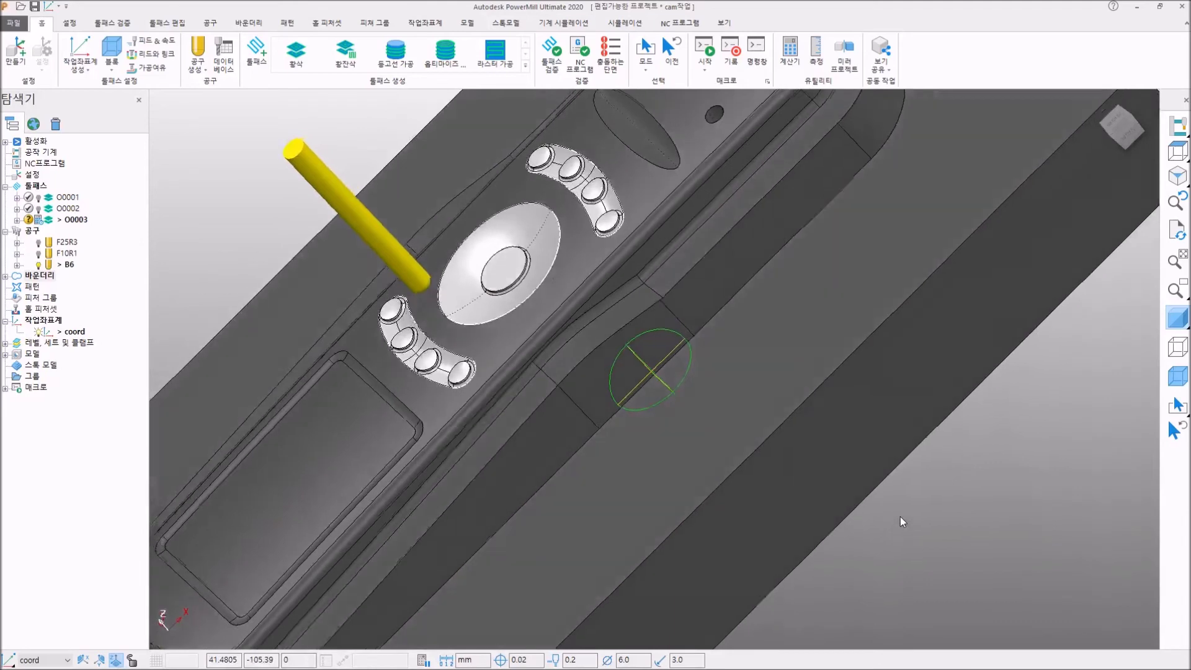
{"action": "scroll", "coordinate": [424, 157], "scroll_direction": "up", "scroll_amount": 1}
{"action": "scroll", "coordinate": [423, 157], "scroll_direction": "down", "scroll_amount": 3}
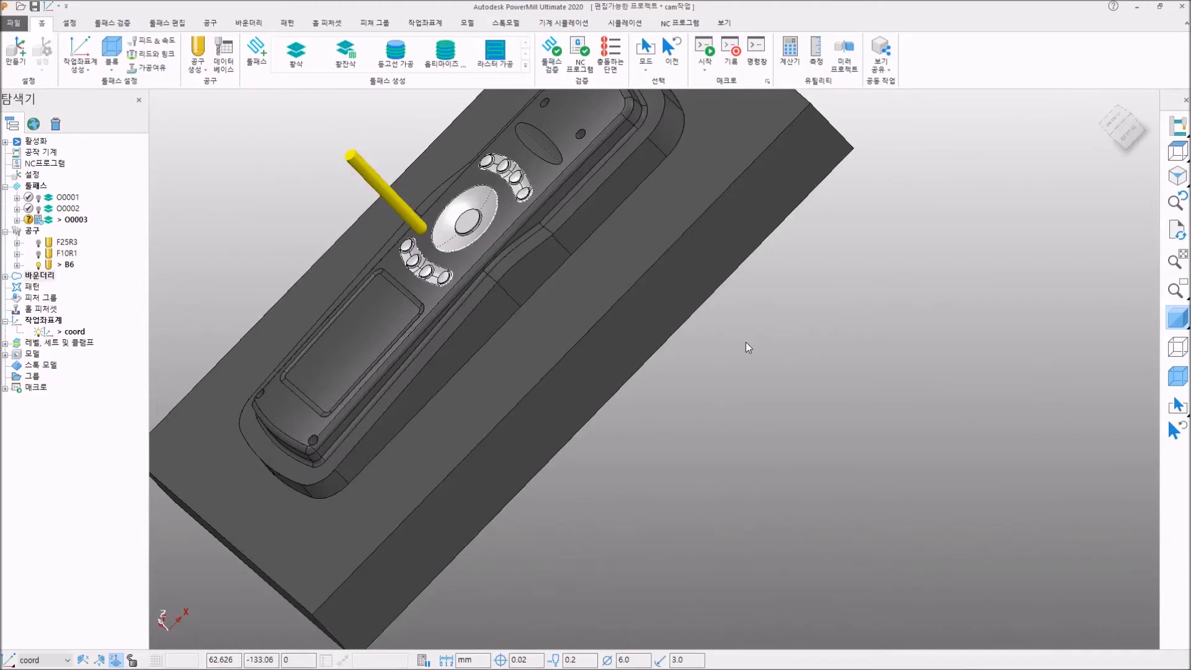
{"action": "left_click_drag", "start_coordinate": [761, 364], "coordinate": [761, 364]}
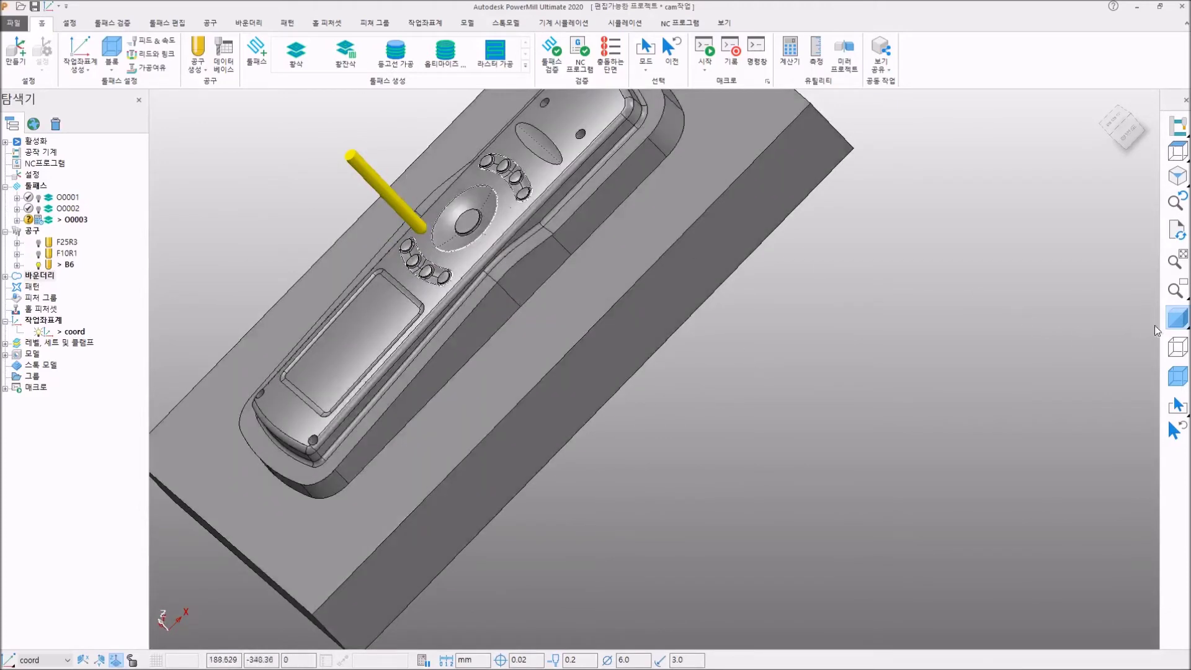
Inspect the three boundary outlines up close without shading, and compare them with the shaded recess edges
{"action": "left_click", "coordinate": [1178, 318]}
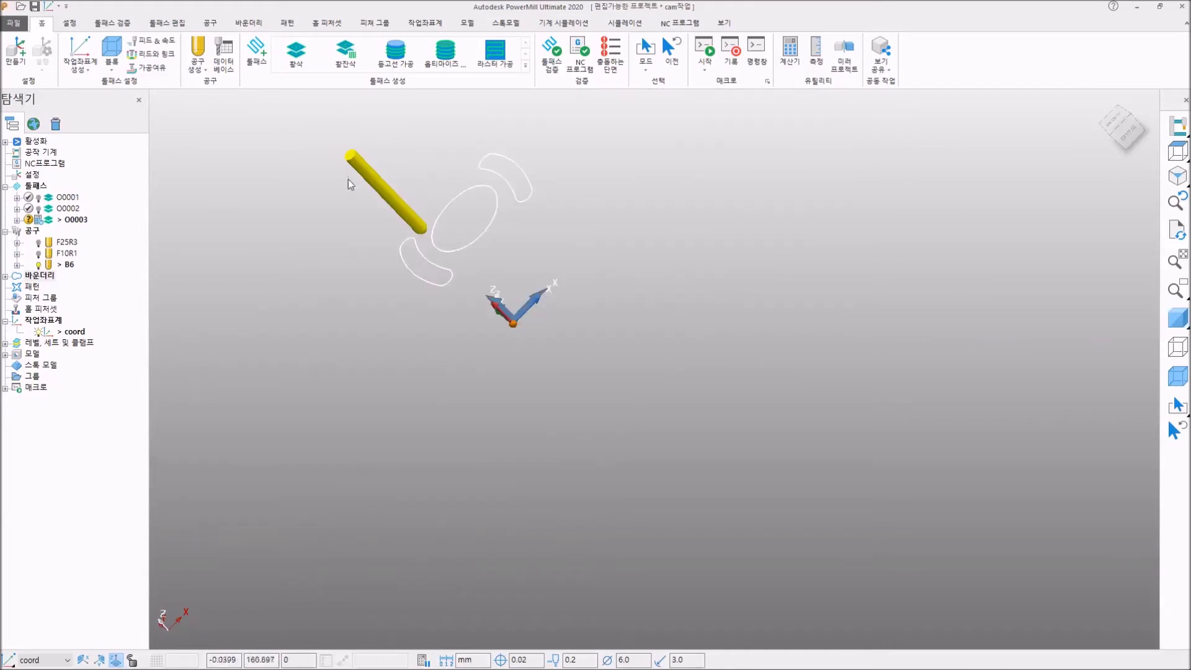
{"action": "scroll", "coordinate": [314, 158], "scroll_direction": "up", "scroll_amount": 3}
{"action": "middle_click_drag", "start_coordinate": [437, 162], "coordinate": [582, 302]}
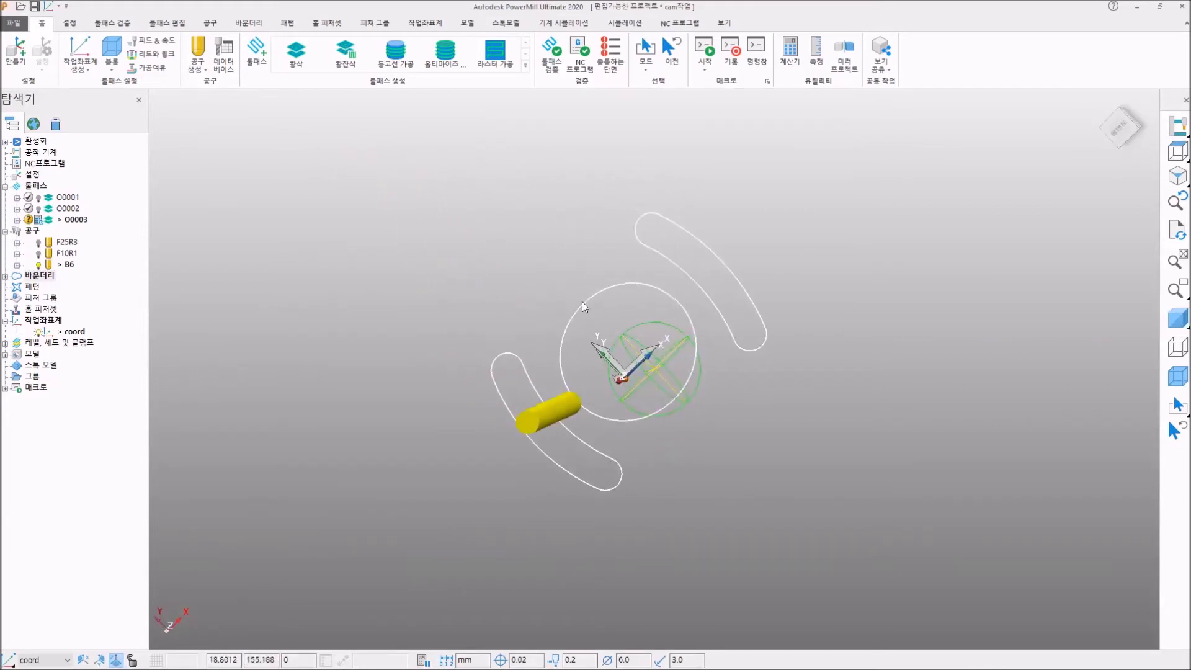
{"action": "scroll", "coordinate": [723, 347], "scroll_direction": "up", "scroll_amount": 2}
{"action": "scroll", "coordinate": [723, 348], "scroll_direction": "up", "scroll_amount": 1}
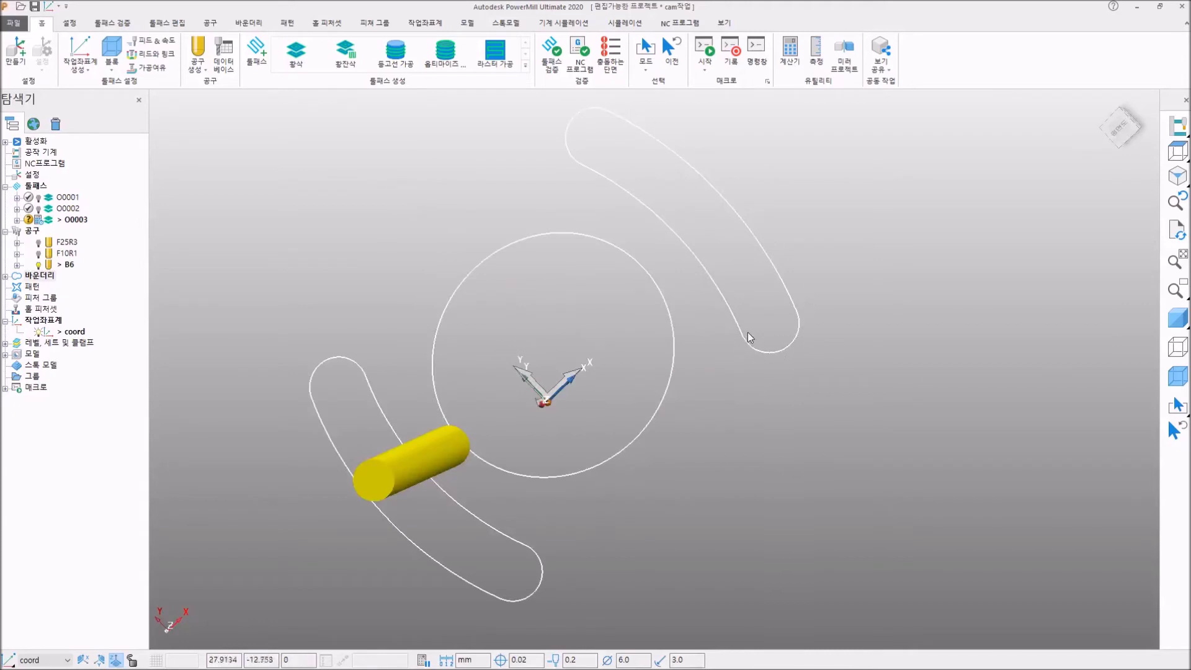
{"action": "left_click", "coordinate": [1176, 319]}
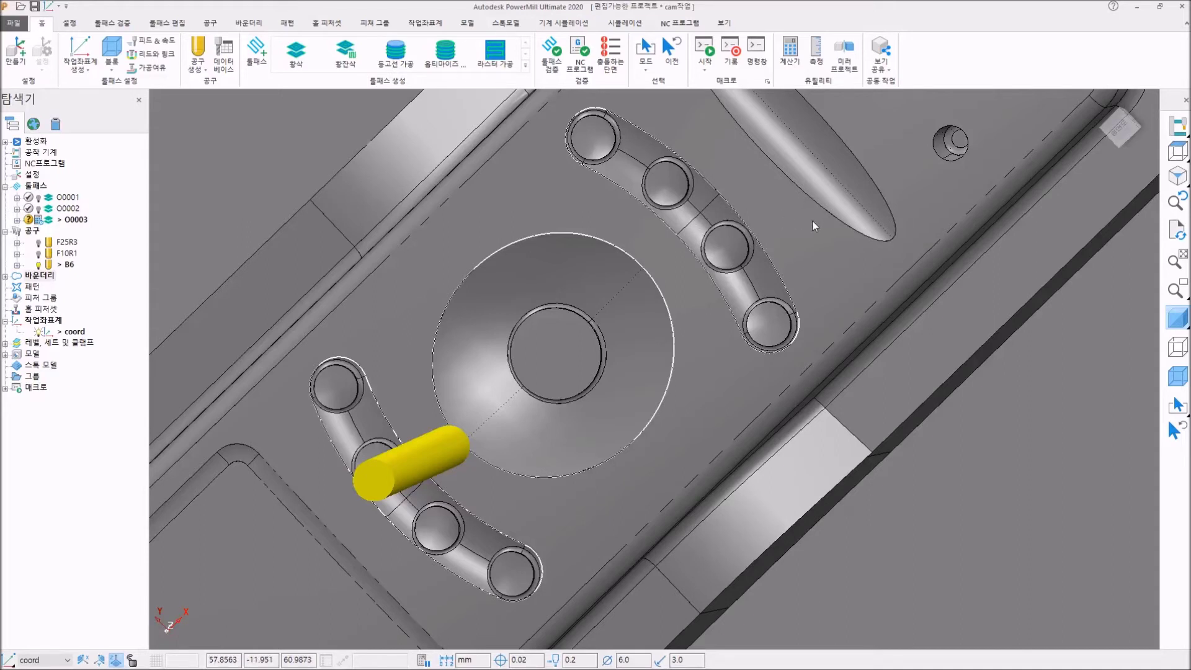
{"action": "middle_click_drag", "start_coordinate": [1044, 428], "coordinate": [1003, 363]}
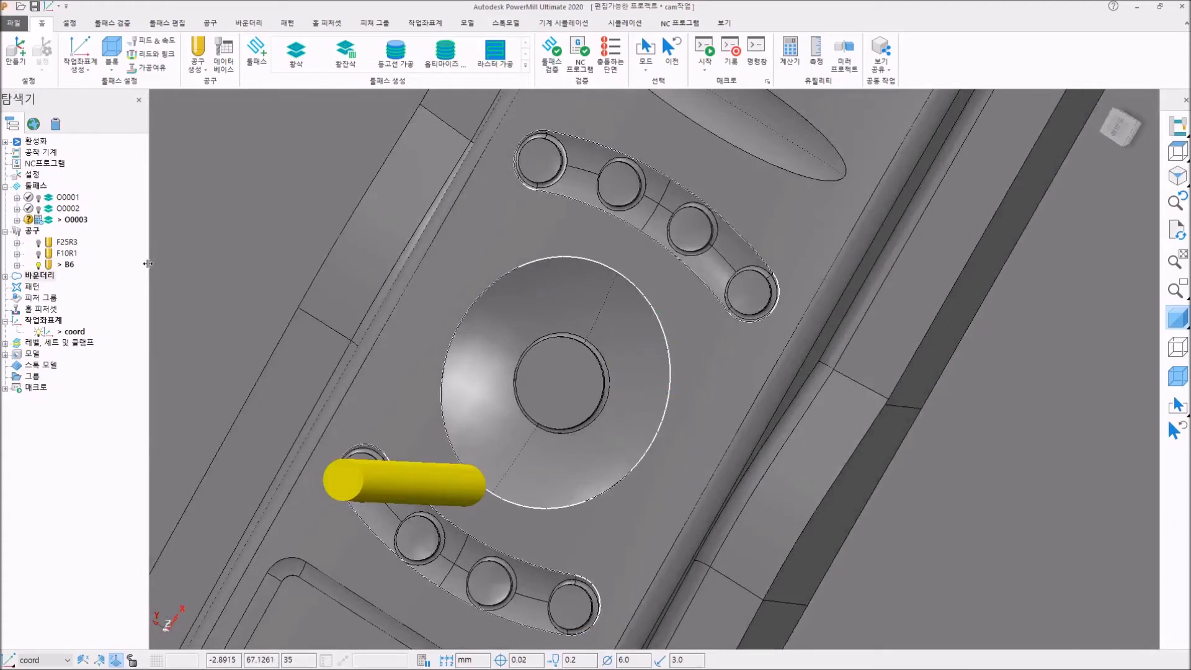
In the settings of toolpath O0003, limit machining to boundary O0002-사용자정의, using the inside area (안쪽 사용)
{"action": "left_click", "coordinate": [74, 219]}
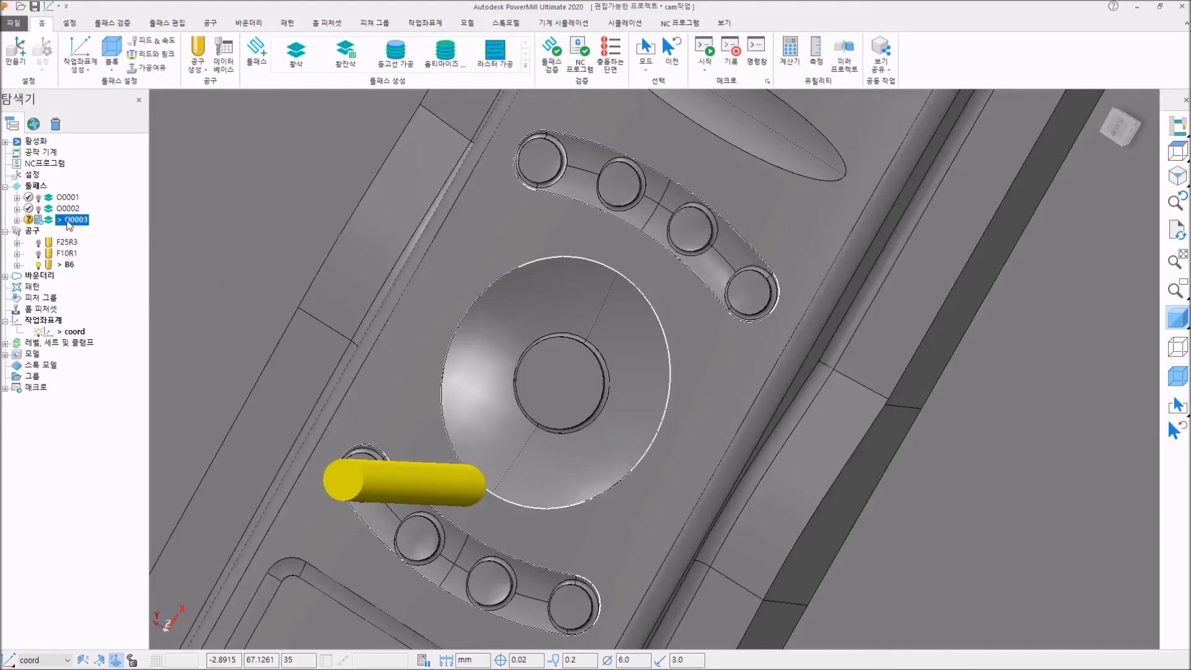
{"action": "right_click", "coordinate": [69, 225]}
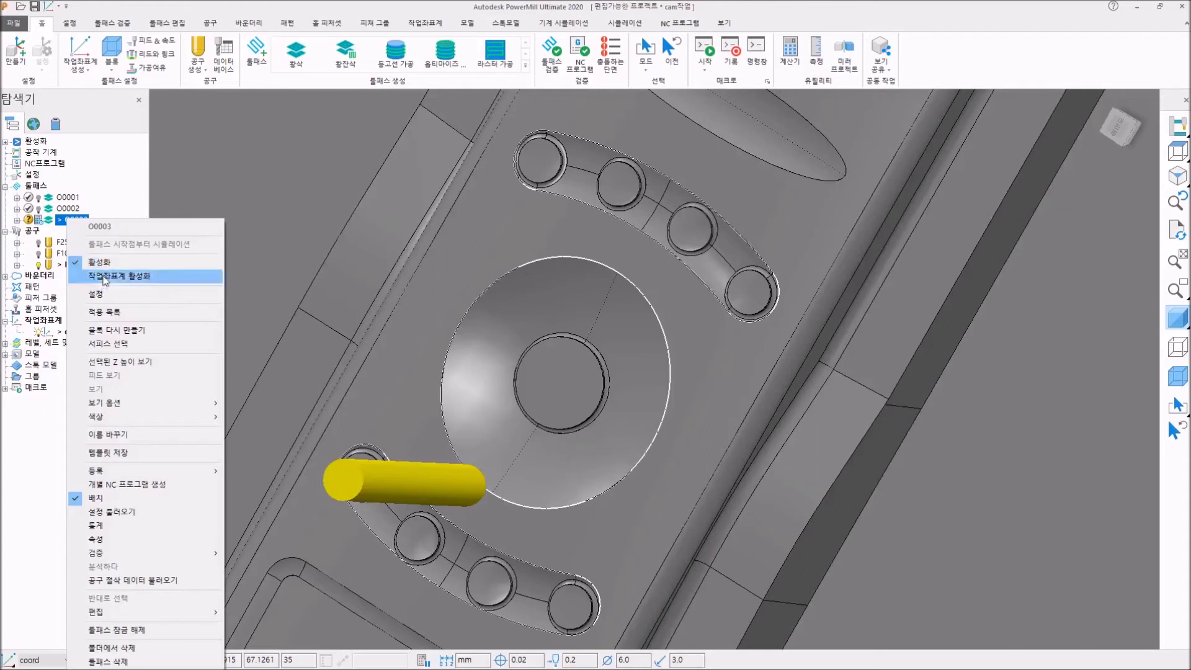
{"action": "left_click", "coordinate": [100, 297]}
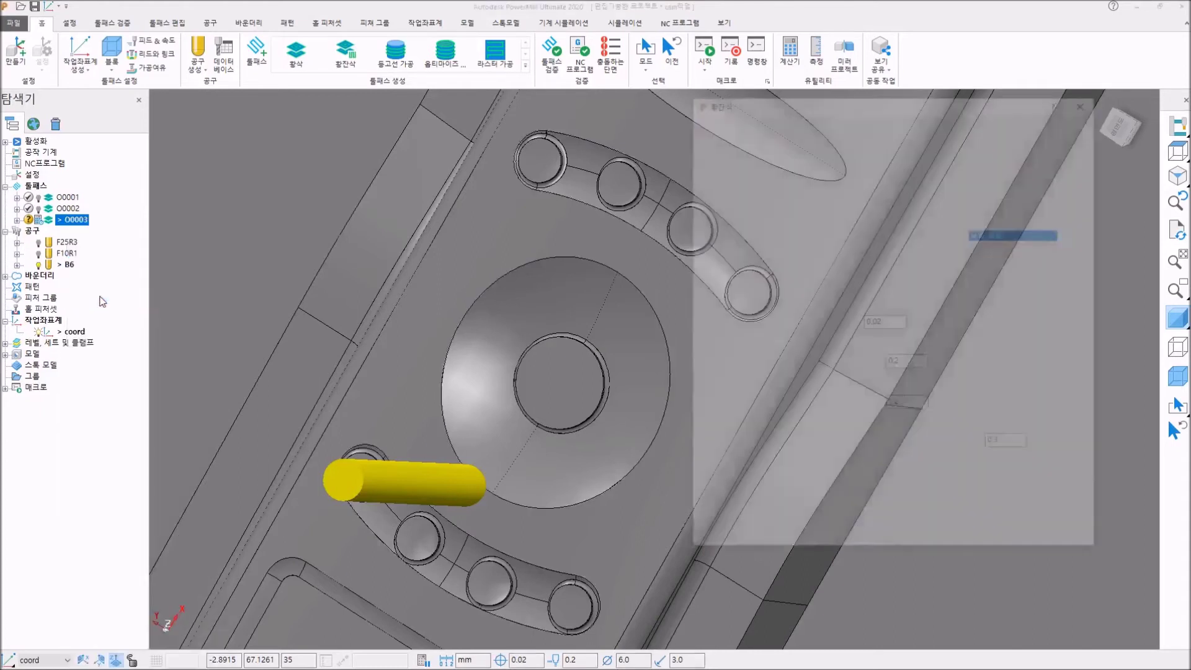
{"action": "left_click_drag", "start_coordinate": [875, 99], "coordinate": [362, 80]}
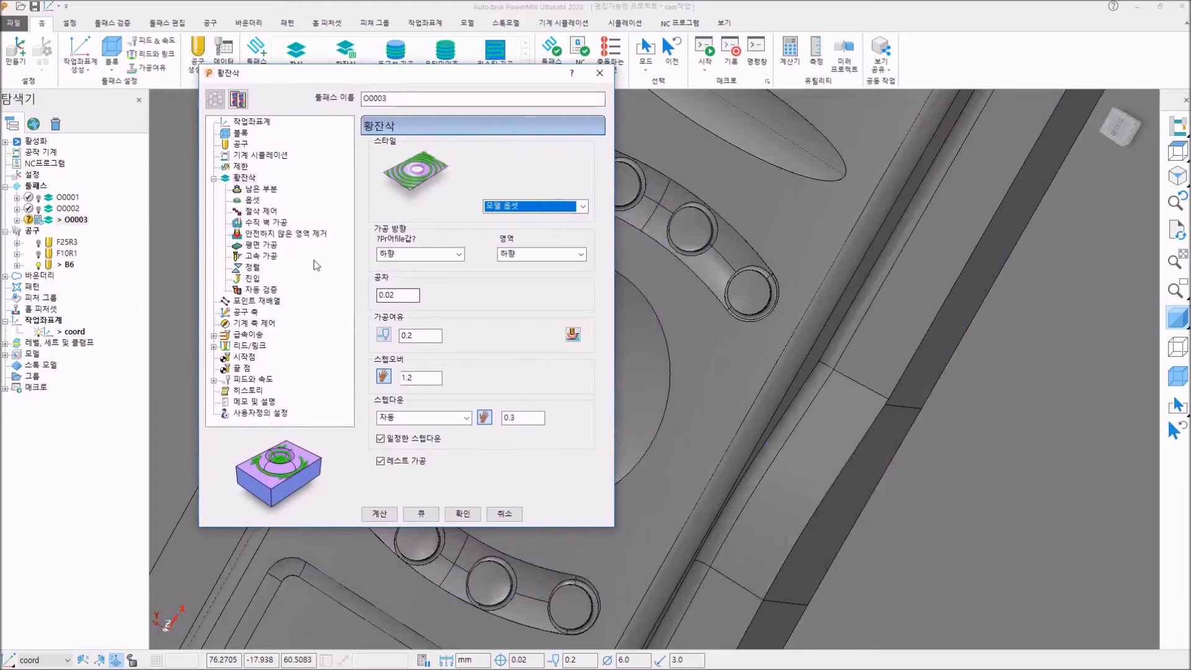
{"action": "left_click", "coordinate": [241, 167]}
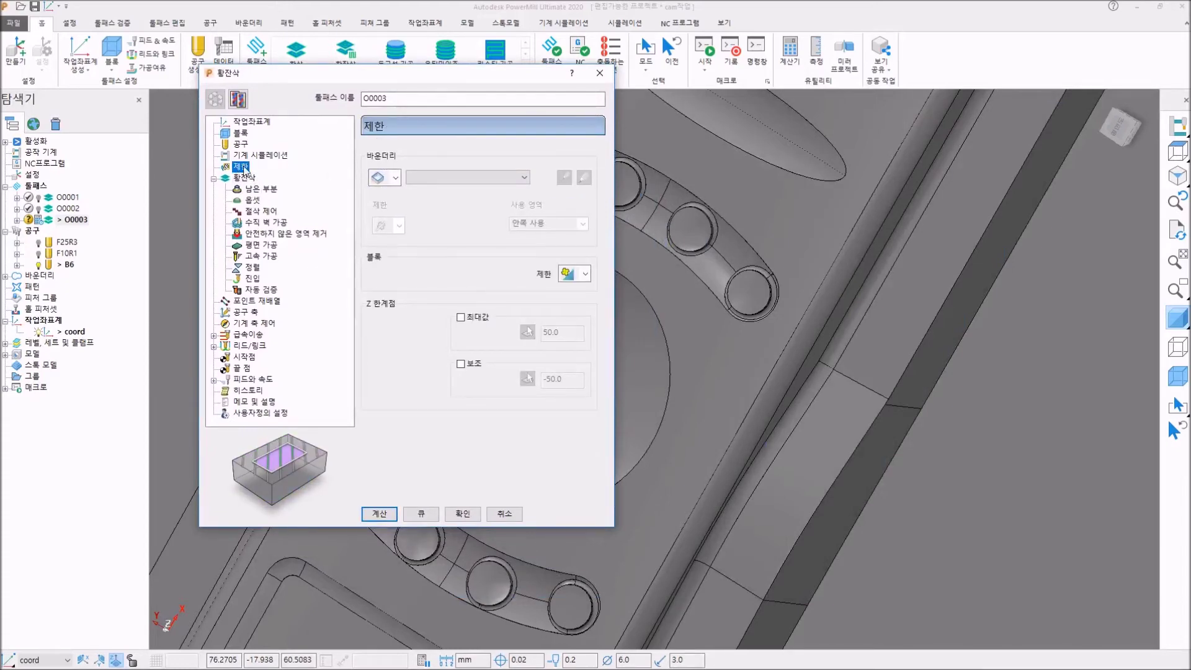
{"action": "left_click", "coordinate": [444, 178]}
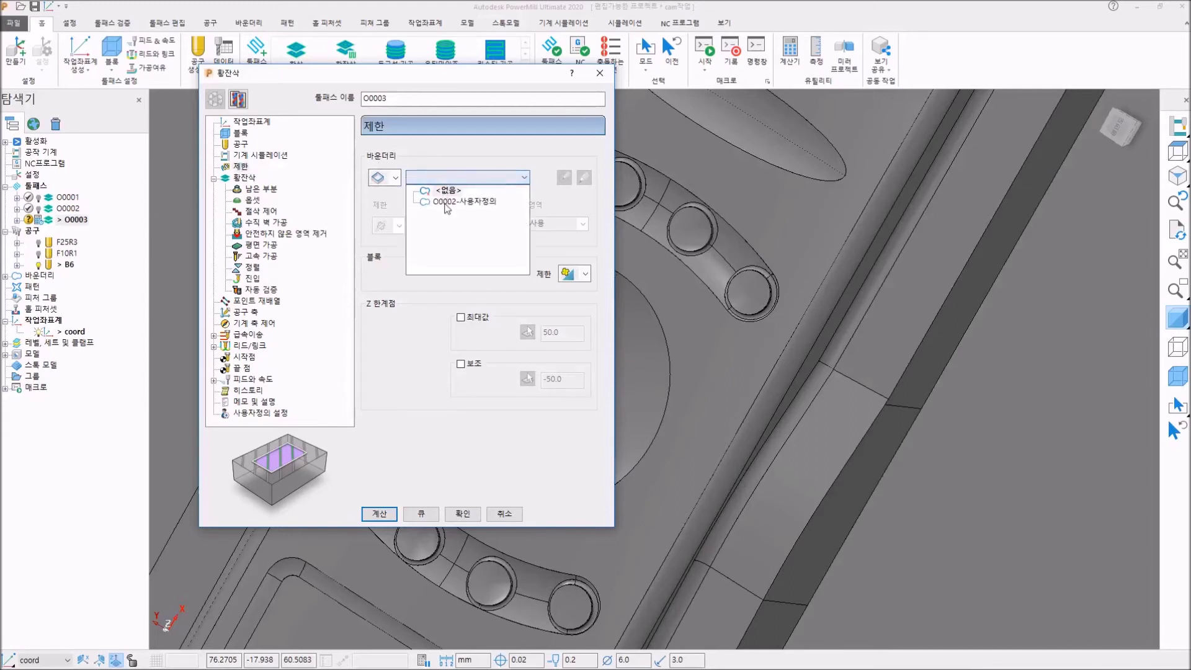
{"action": "left_click", "coordinate": [447, 202]}
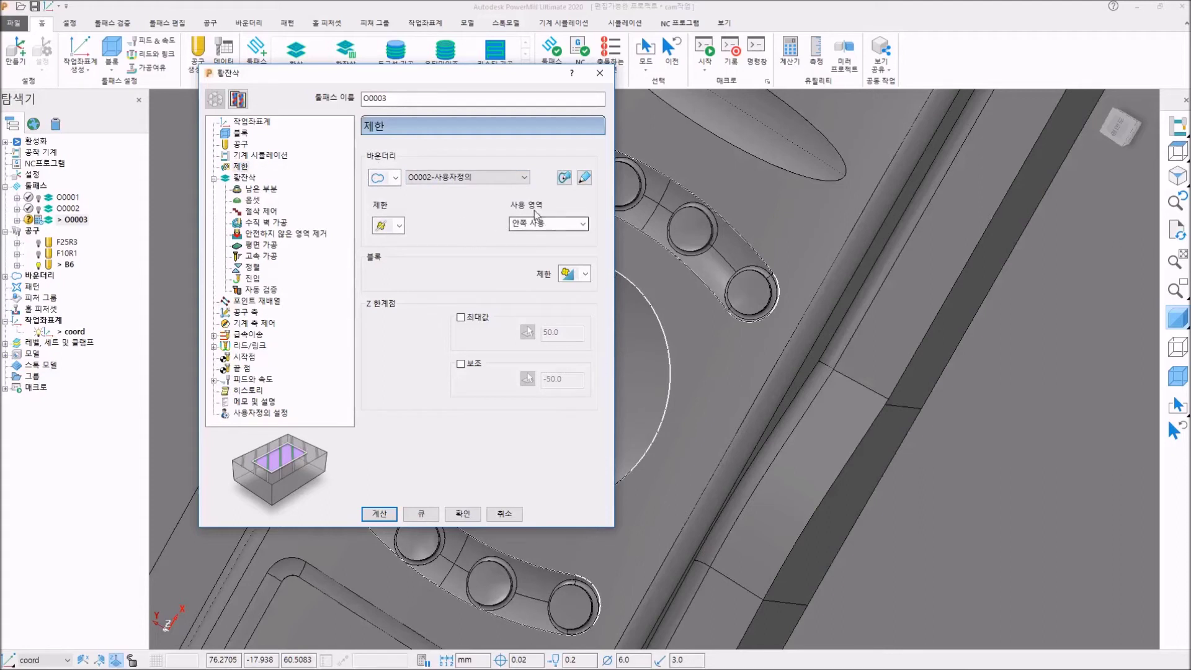
{"action": "left_click", "coordinate": [566, 225]}
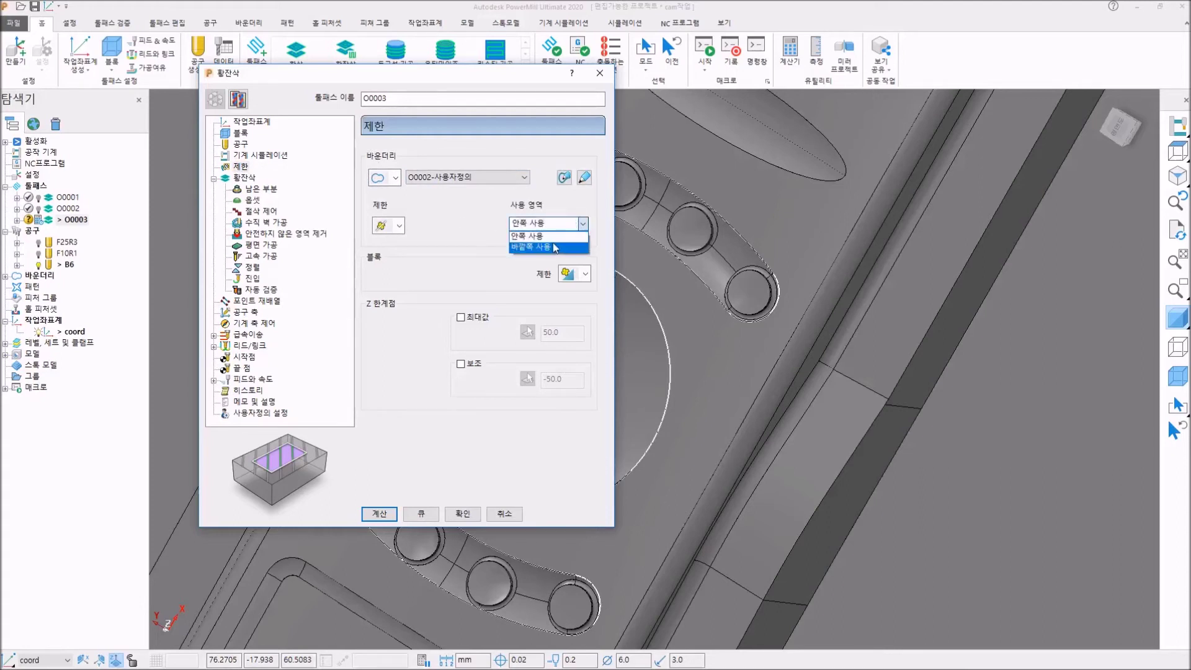
{"action": "left_click", "coordinate": [548, 237]}
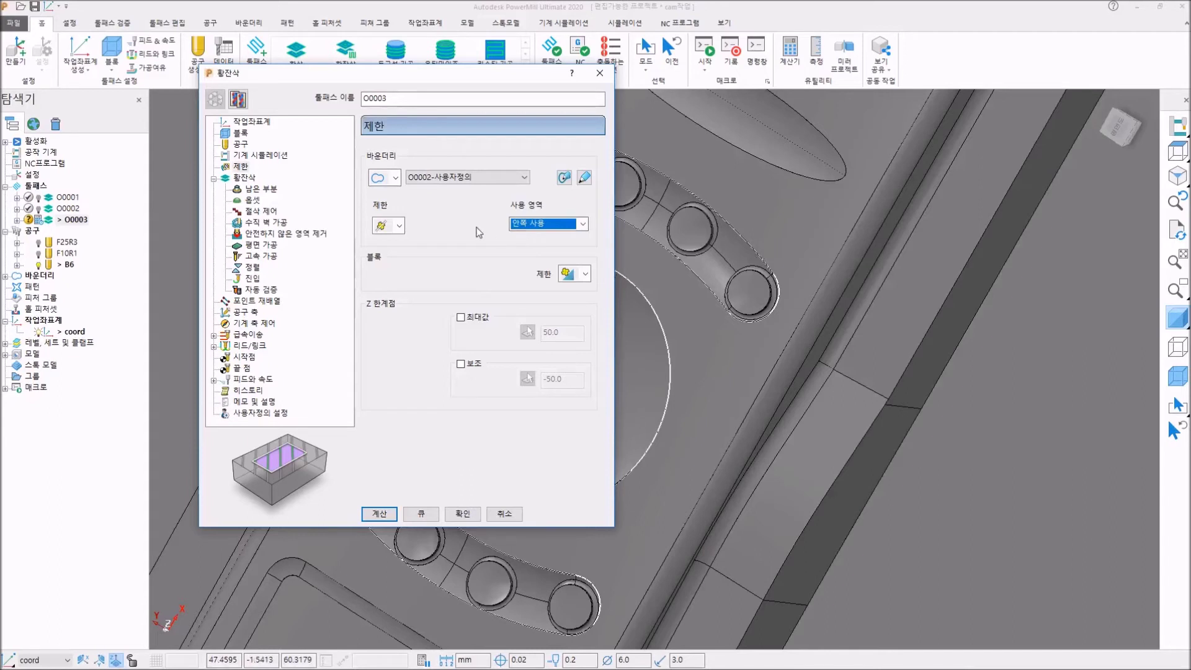
Check the rest machining reference and the feeds and speeds of O0003, and calculate the rest roughing toolpath
{"action": "left_click", "coordinate": [243, 178]}
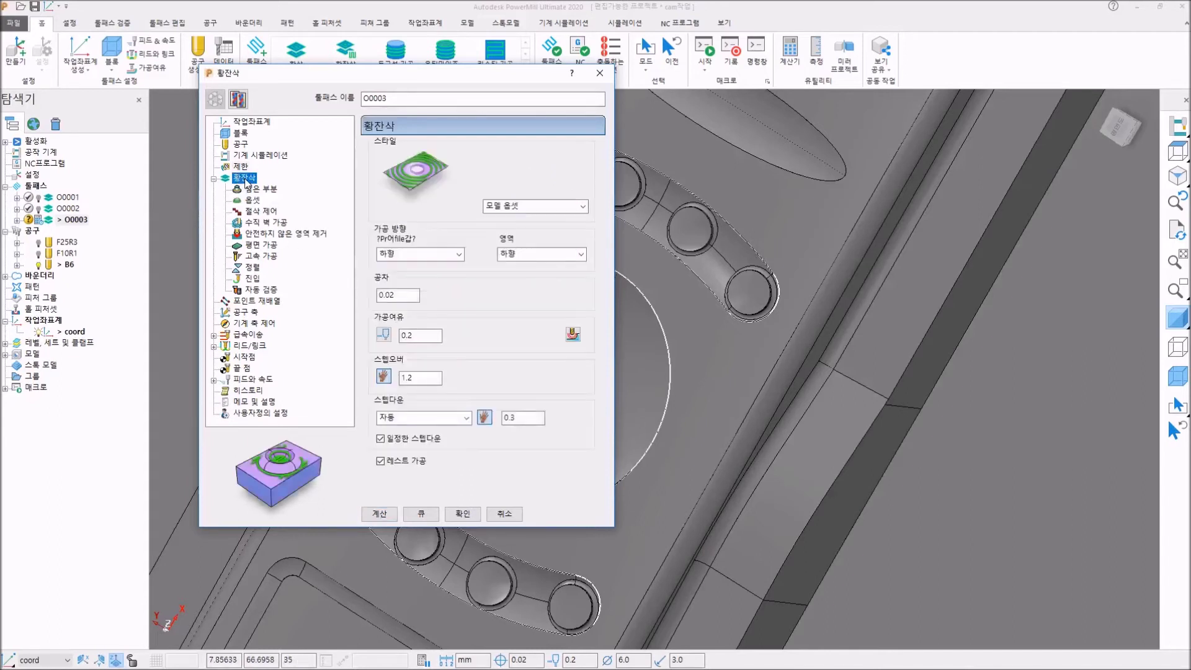
{"action": "left_click", "coordinate": [271, 189]}
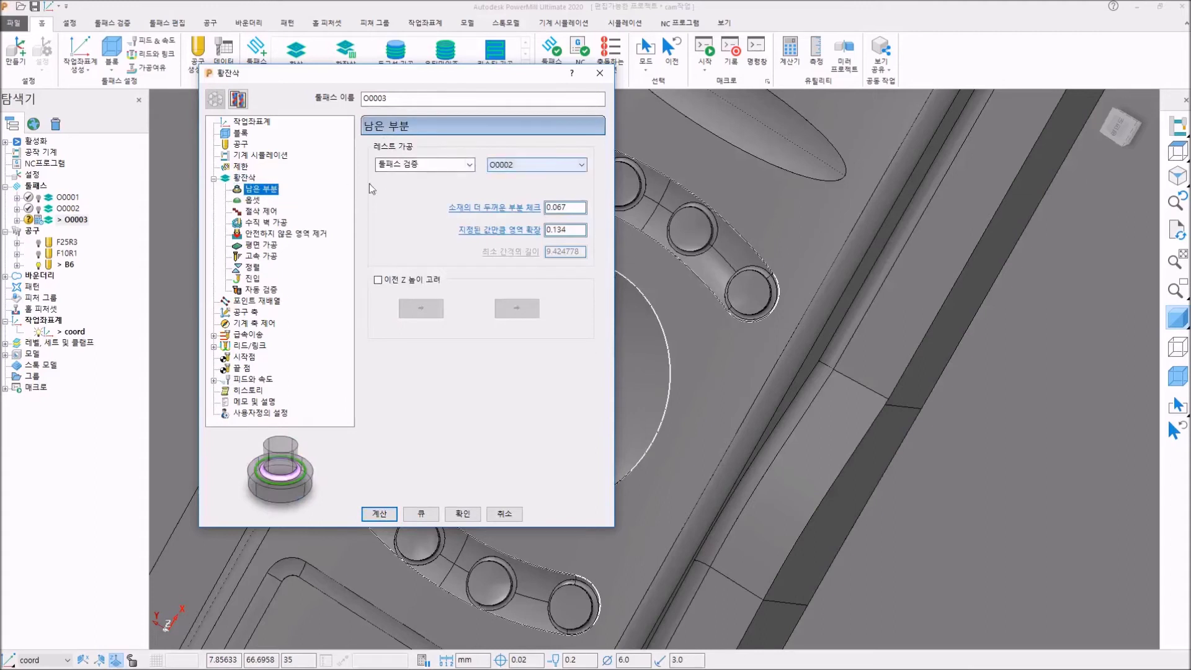
{"action": "left_click", "coordinate": [259, 381]}
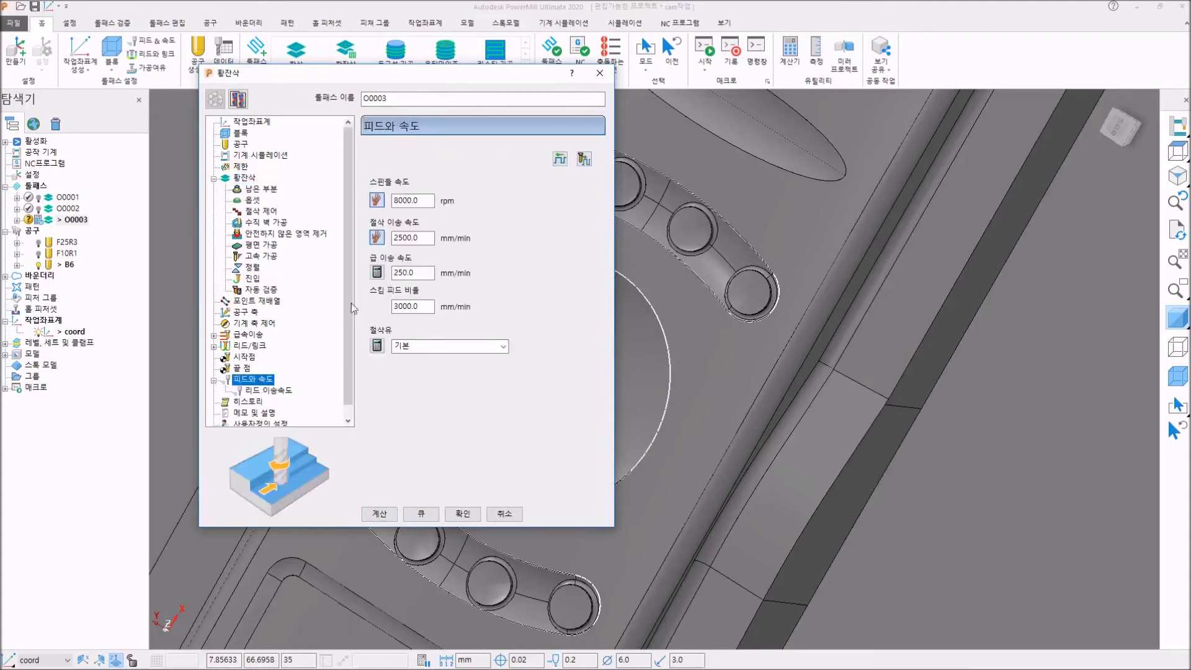
{"action": "left_click", "coordinate": [379, 514]}
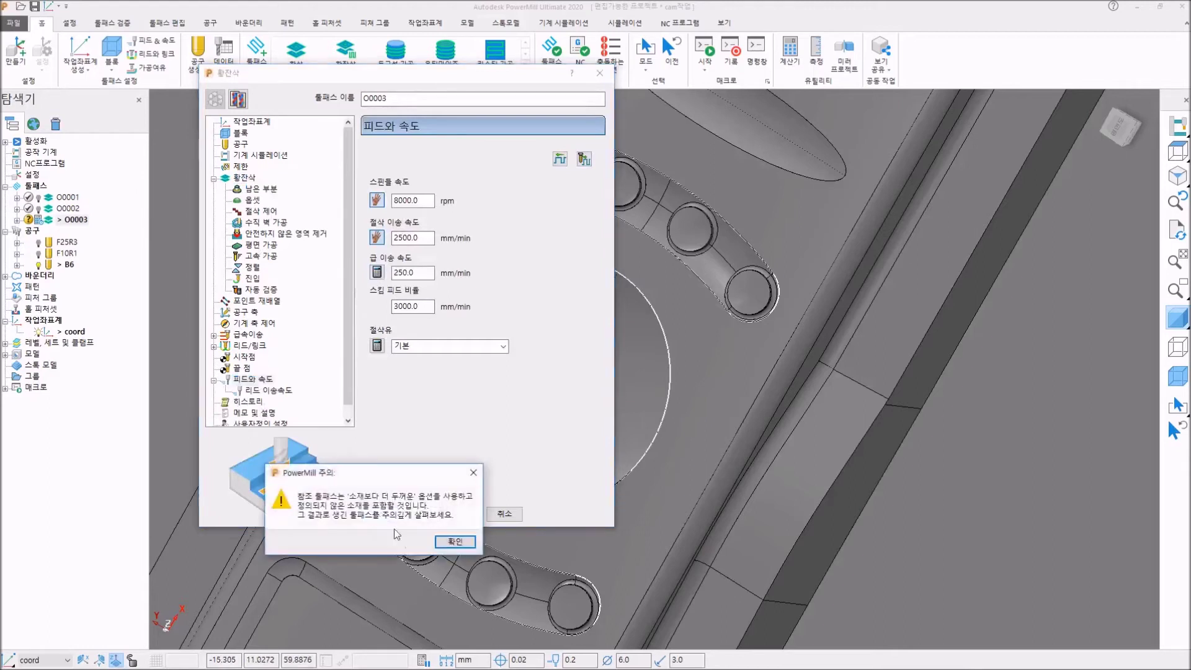
{"action": "left_click", "coordinate": [456, 541]}
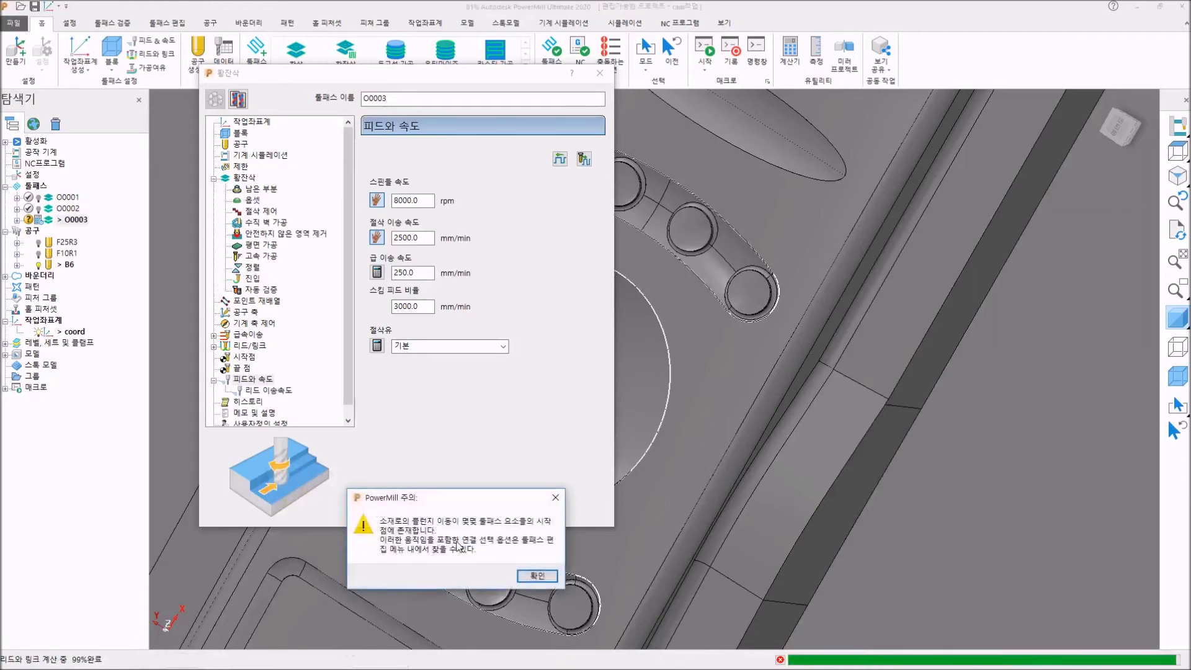
{"action": "left_click", "coordinate": [536, 575]}
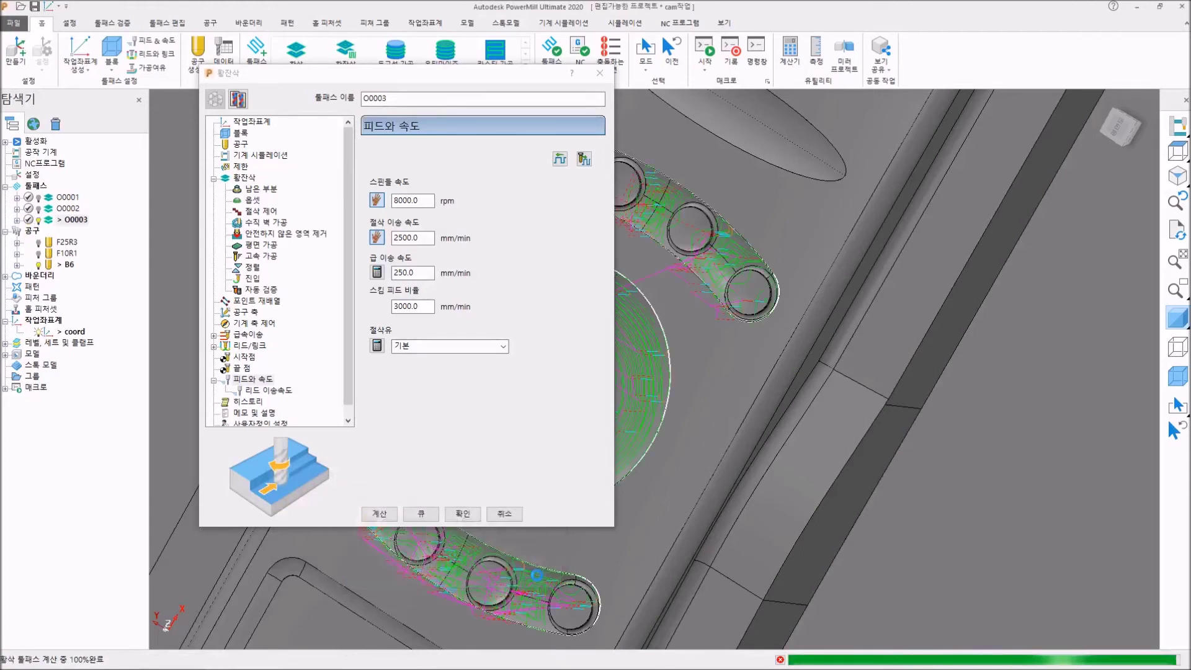
Close the O0003 settings and examine the calculated toolpath over the button recesses and round center with the model shading hidden
{"action": "left_click", "coordinate": [502, 514]}
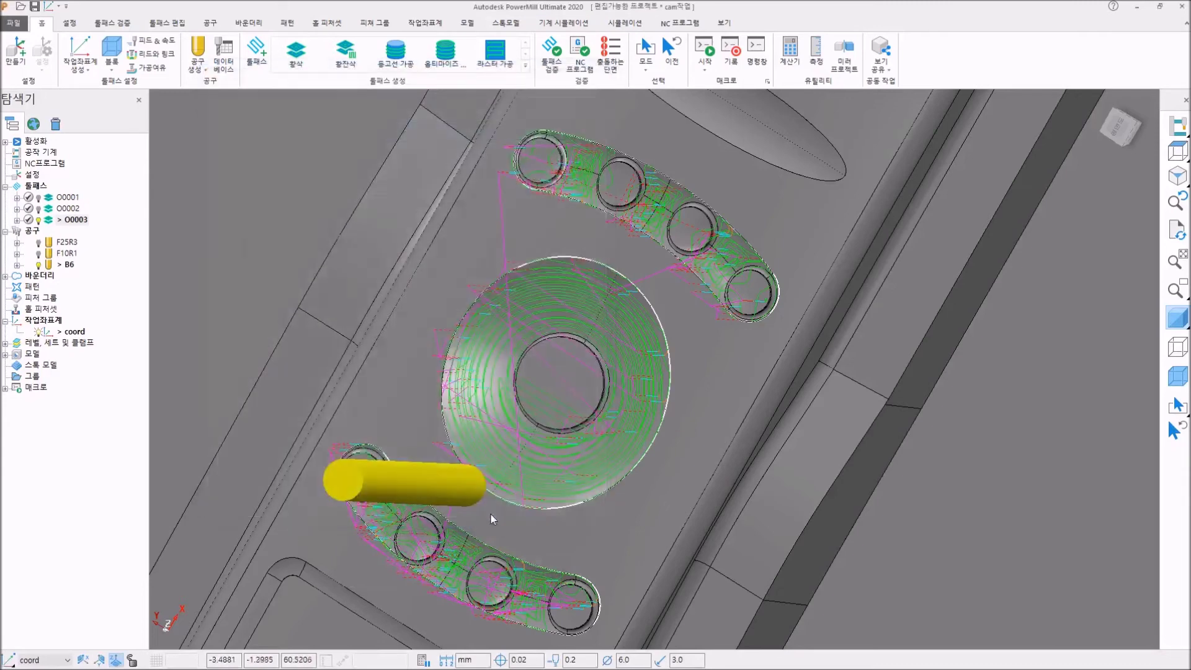
{"action": "scroll", "coordinate": [597, 415], "scroll_direction": "down", "scroll_amount": 5}
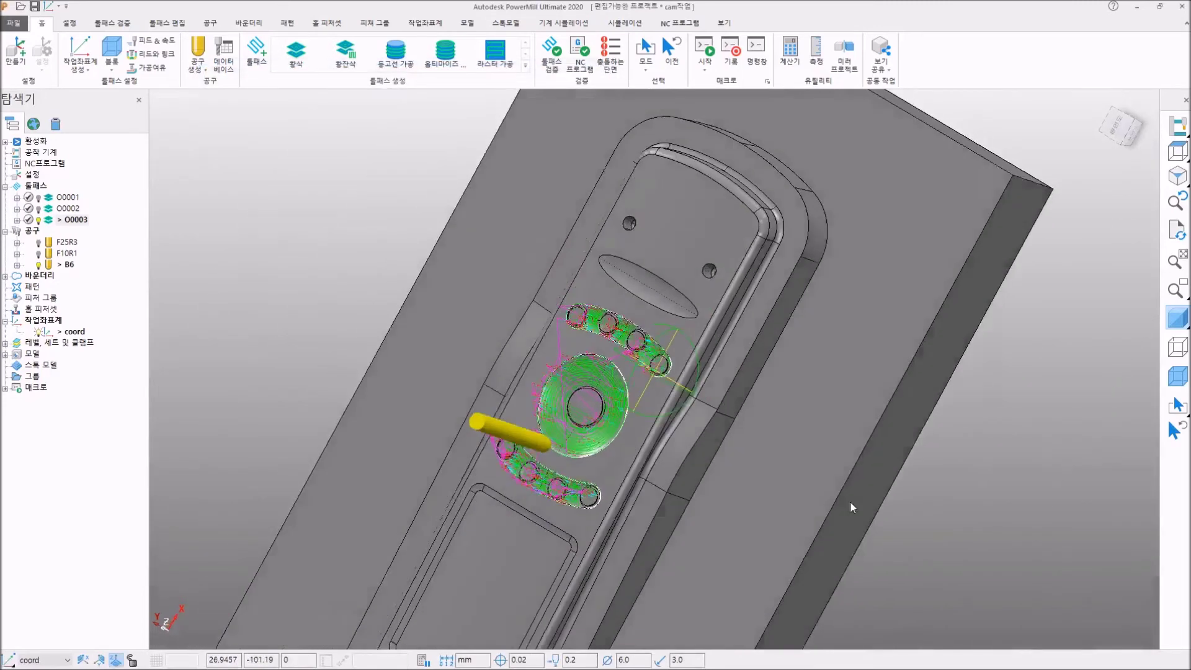
{"action": "left_click", "coordinate": [1177, 318]}
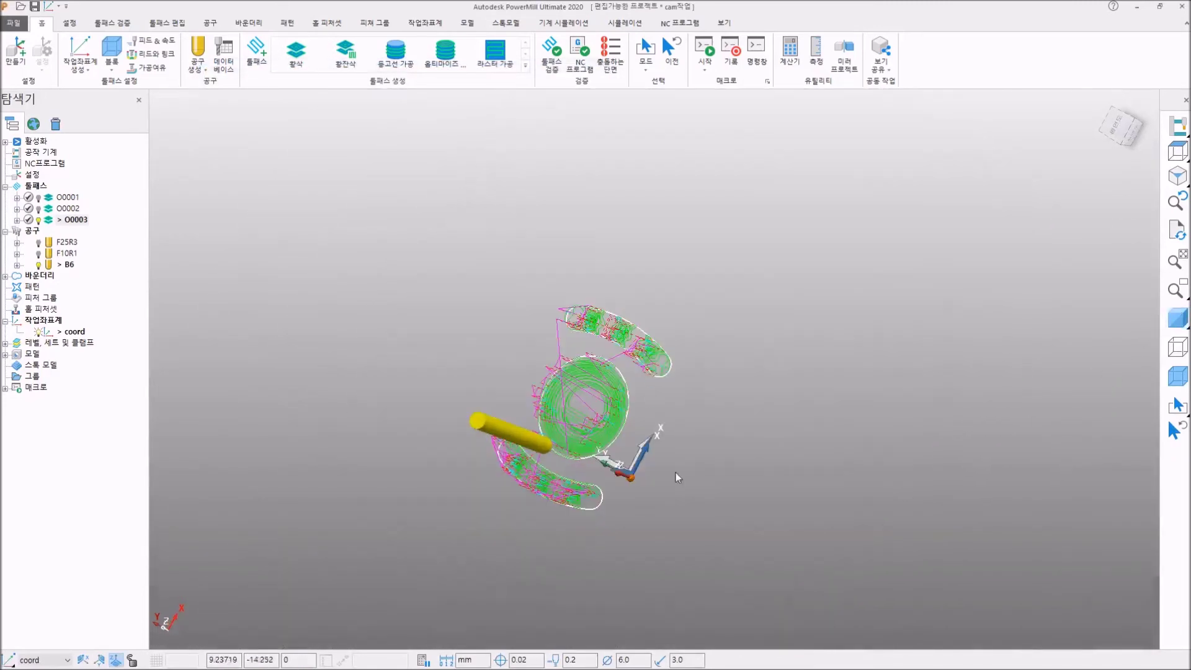
{"action": "scroll", "coordinate": [574, 410], "scroll_direction": "up", "scroll_amount": 4}
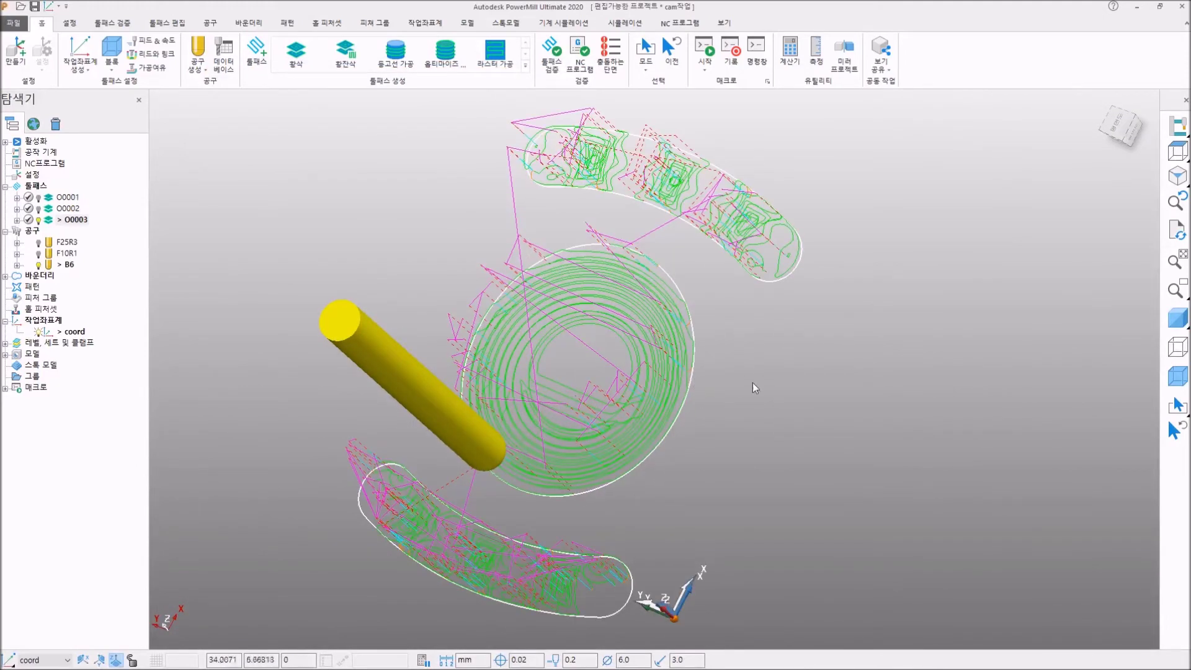
{"action": "scroll", "coordinate": [753, 382], "scroll_direction": "down", "scroll_amount": 1}
{"action": "scroll", "coordinate": [735, 190], "scroll_direction": "up", "scroll_amount": 2}
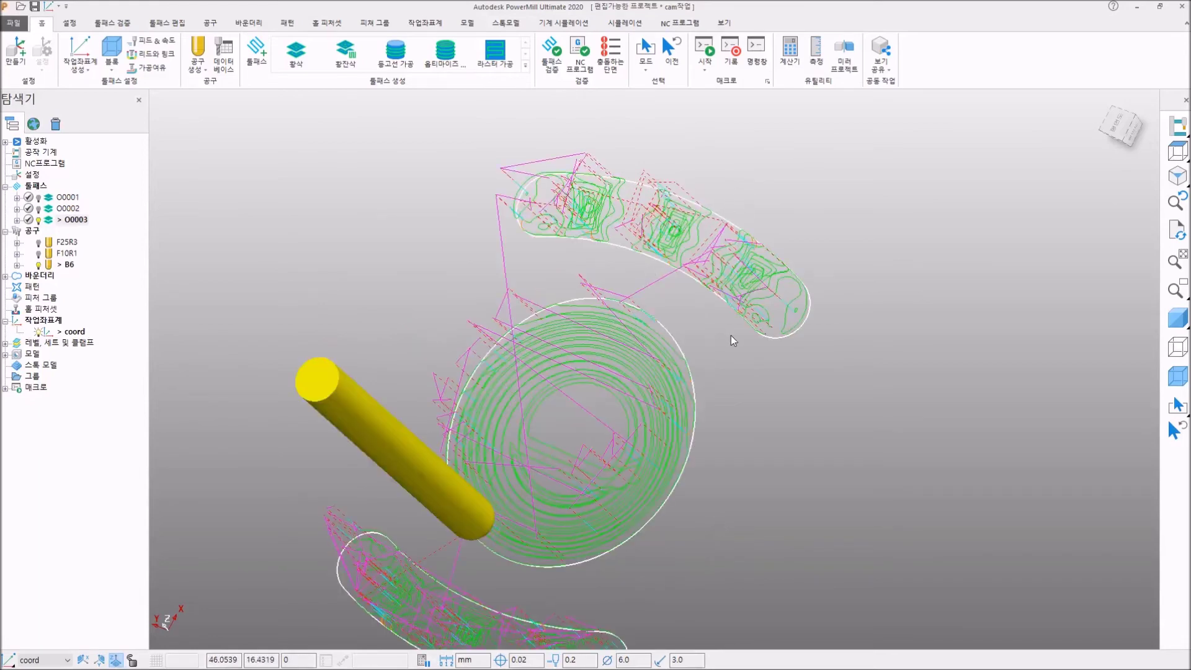
{"action": "scroll", "coordinate": [731, 335], "scroll_direction": "down", "scroll_amount": 1}
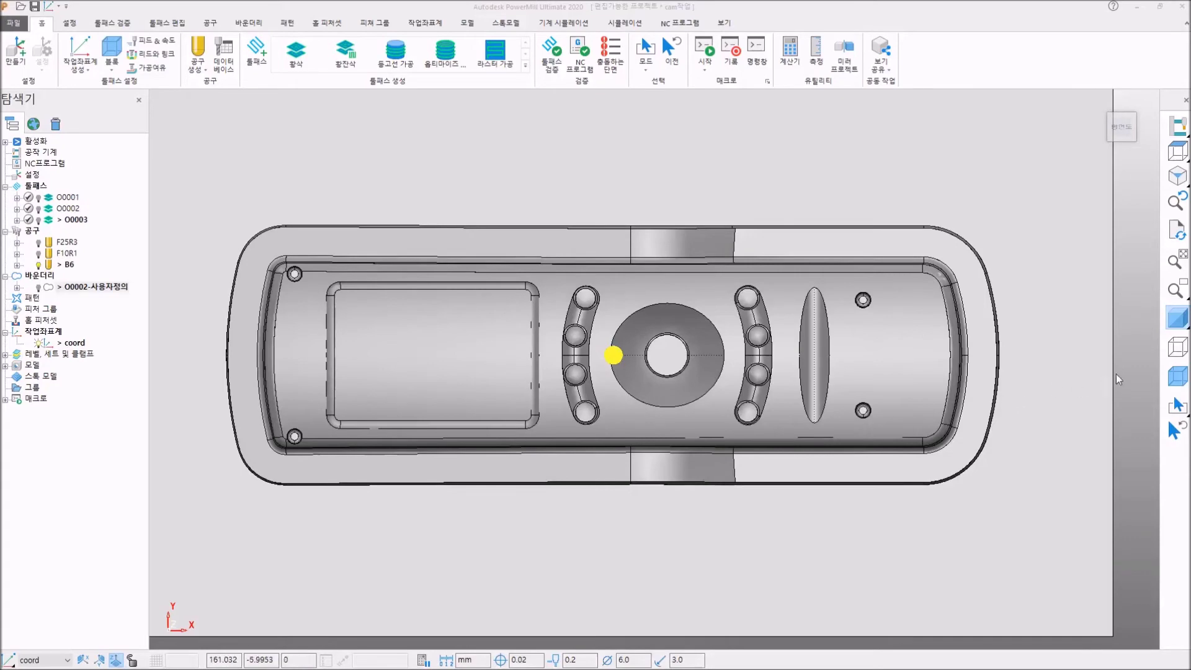
Select the surfaces of both button recesses and the round center, leaving the surrounding top face out of the selection
{"action": "scroll", "coordinate": [1116, 375], "scroll_direction": "up", "scroll_amount": 1}
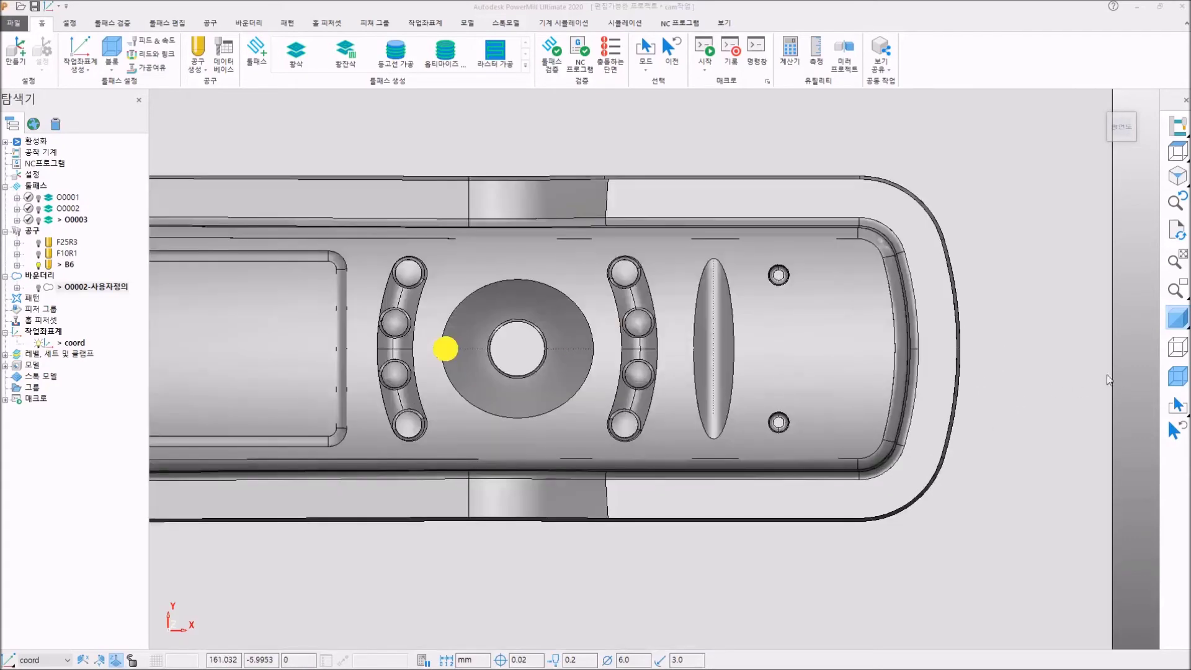
{"action": "scroll", "coordinate": [583, 313], "scroll_direction": "up", "scroll_amount": 1}
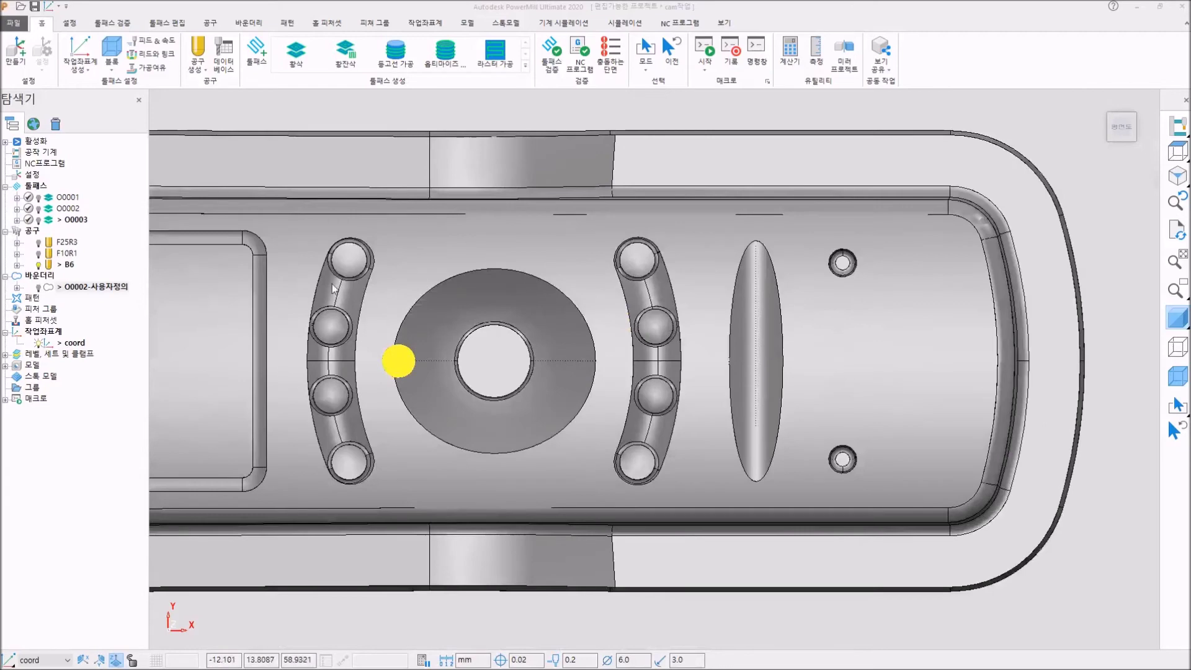
{"action": "scroll", "coordinate": [333, 287], "scroll_direction": "up", "scroll_amount": 1}
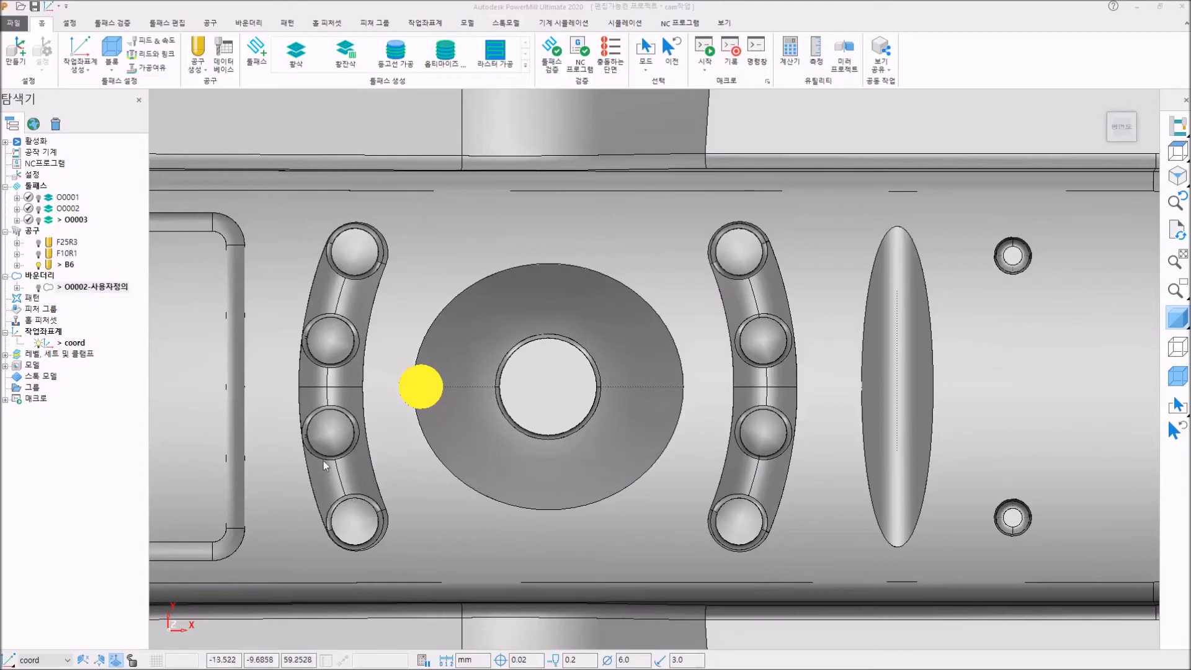
{"action": "left_click_drag", "start_coordinate": [335, 318], "coordinate": [381, 532]}
{"action": "left_click_drag", "start_coordinate": [482, 320], "coordinate": [604, 466]}
{"action": "left_click_drag", "start_coordinate": [727, 298], "coordinate": [788, 560]}
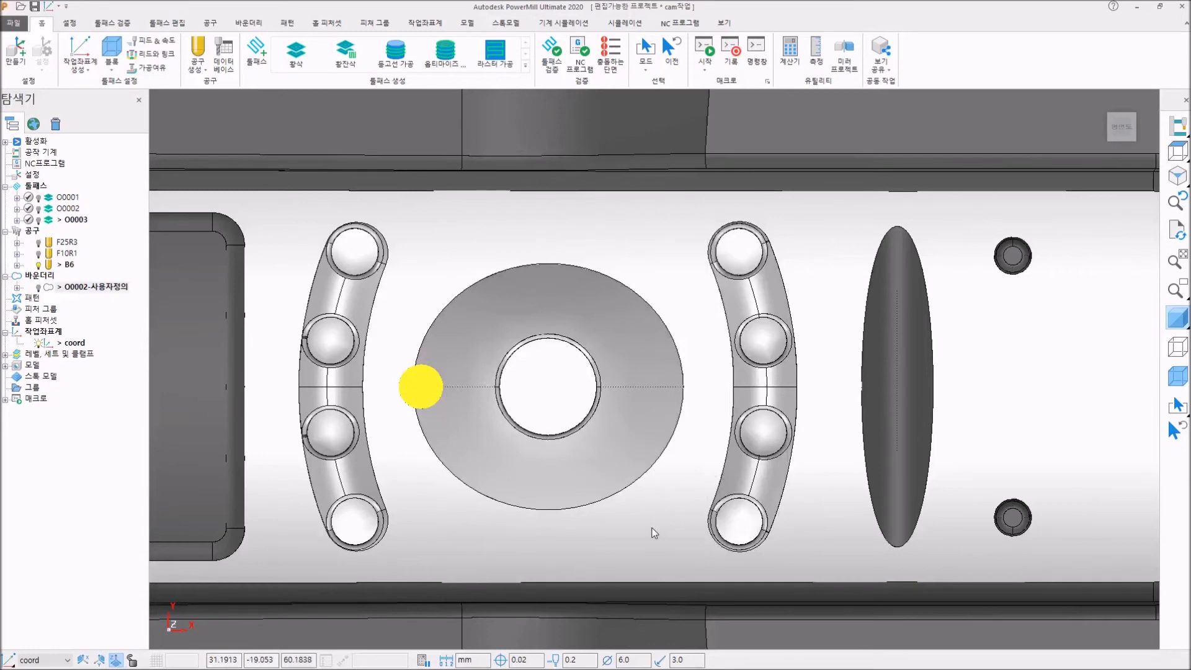
{"action": "left_click", "coordinate": [666, 545]}
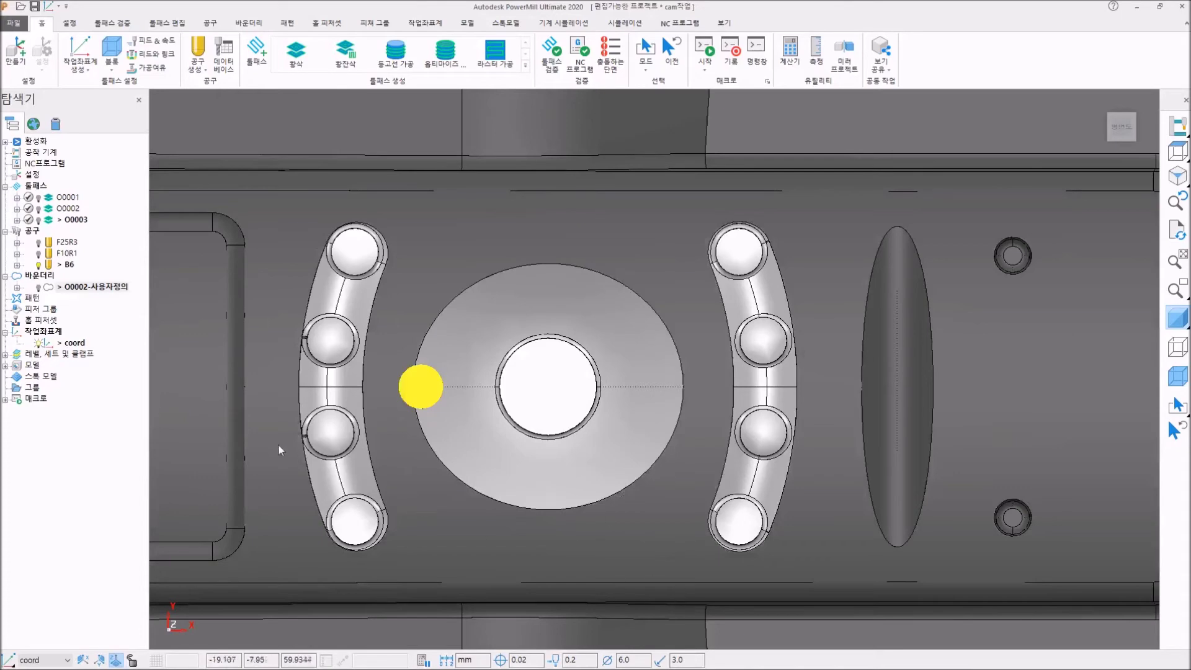
Inspect the selected button recess surfaces up close, and review the selection on the whole model and from above
{"action": "scroll", "coordinate": [296, 435], "scroll_direction": "up", "scroll_amount": 8}
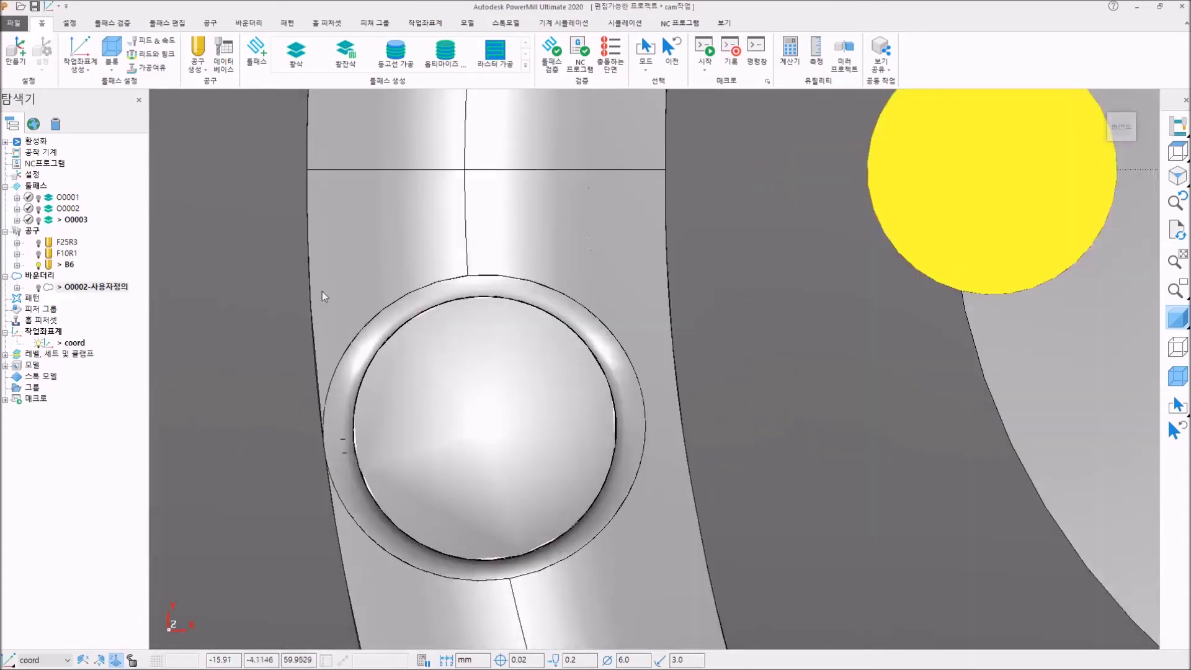
{"action": "scroll", "coordinate": [324, 304], "scroll_direction": "down", "scroll_amount": 4}
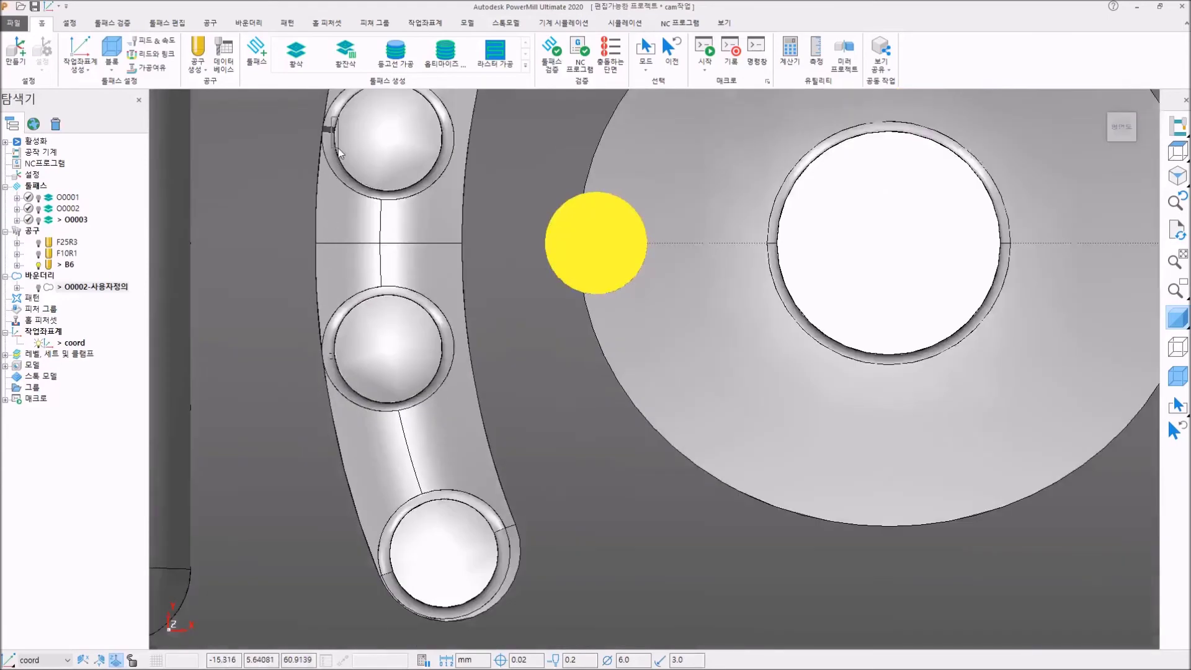
{"action": "scroll", "coordinate": [337, 173], "scroll_direction": "down", "scroll_amount": 6}
{"action": "scroll", "coordinate": [451, 319], "scroll_direction": "down", "scroll_amount": 10}
{"action": "middle_click_drag", "start_coordinate": [526, 419], "coordinate": [683, 261]}
{"action": "left_click", "coordinate": [1115, 133]}
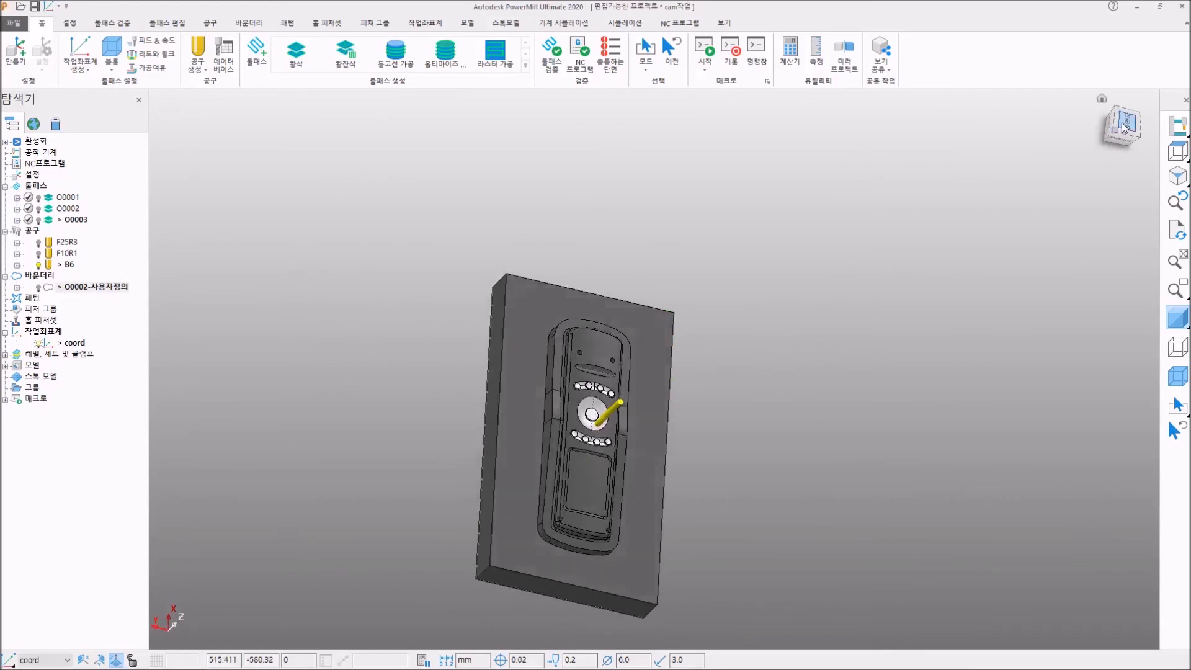
{"action": "scroll", "coordinate": [661, 367], "scroll_direction": "up", "scroll_amount": 8}
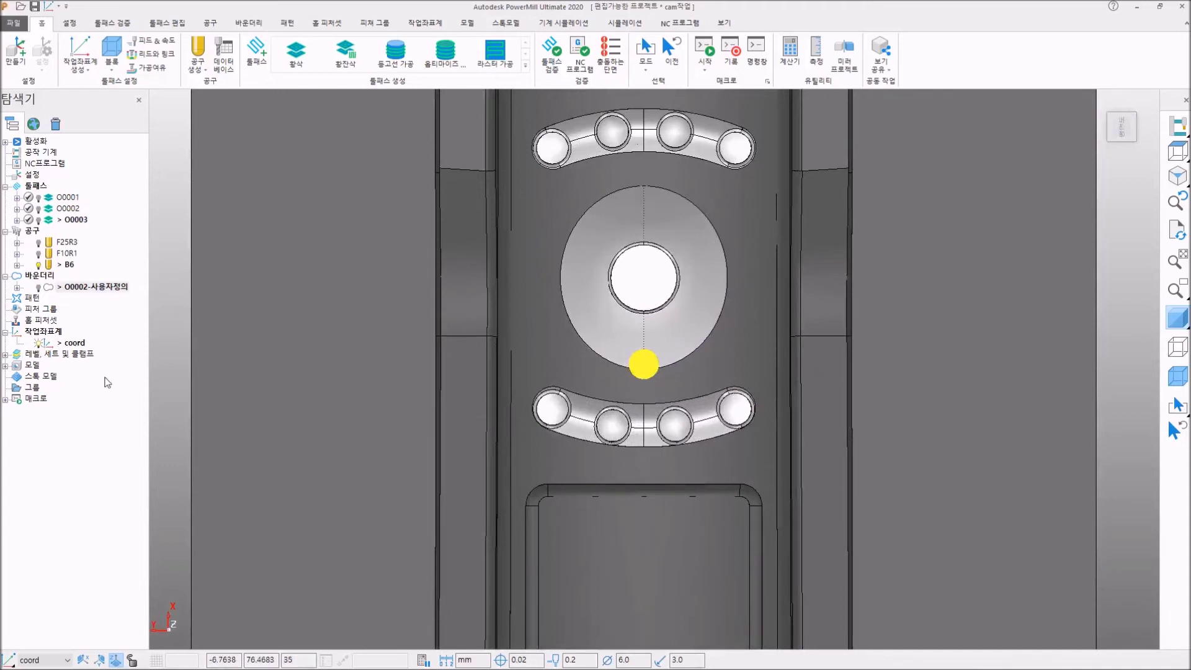
Create a selected surface boundary (선택된 서피스) and name it O0002-선택된서피스
{"action": "right_click", "coordinate": [33, 277]}
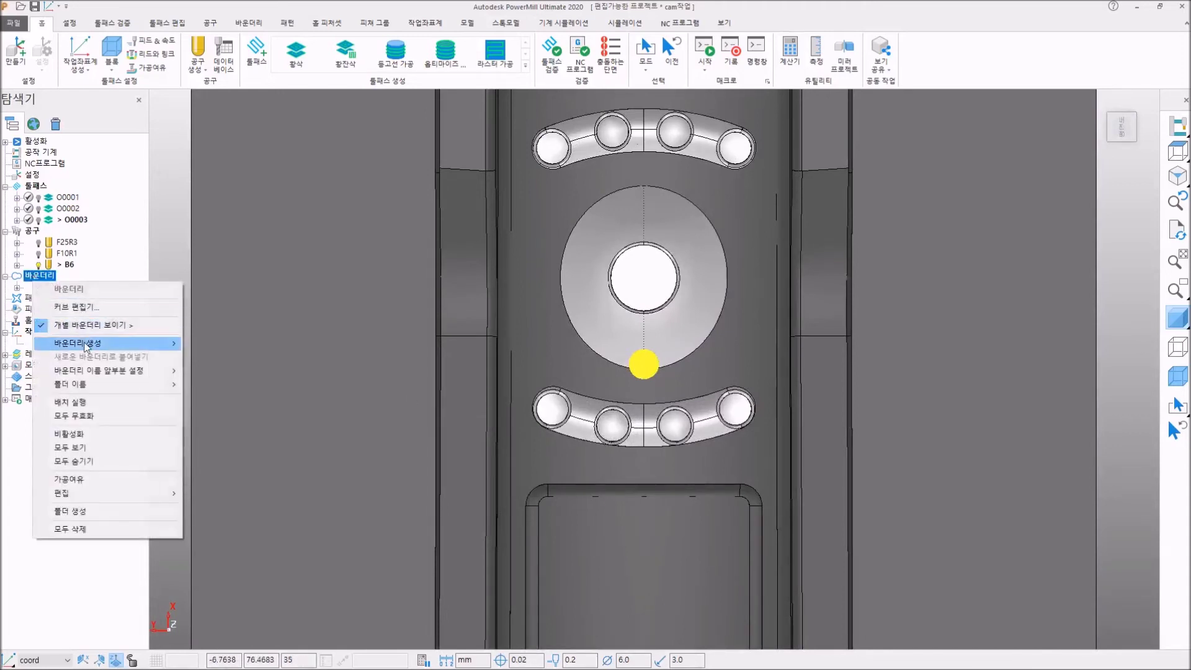
{"action": "mouse_move", "coordinate": [86, 346]}
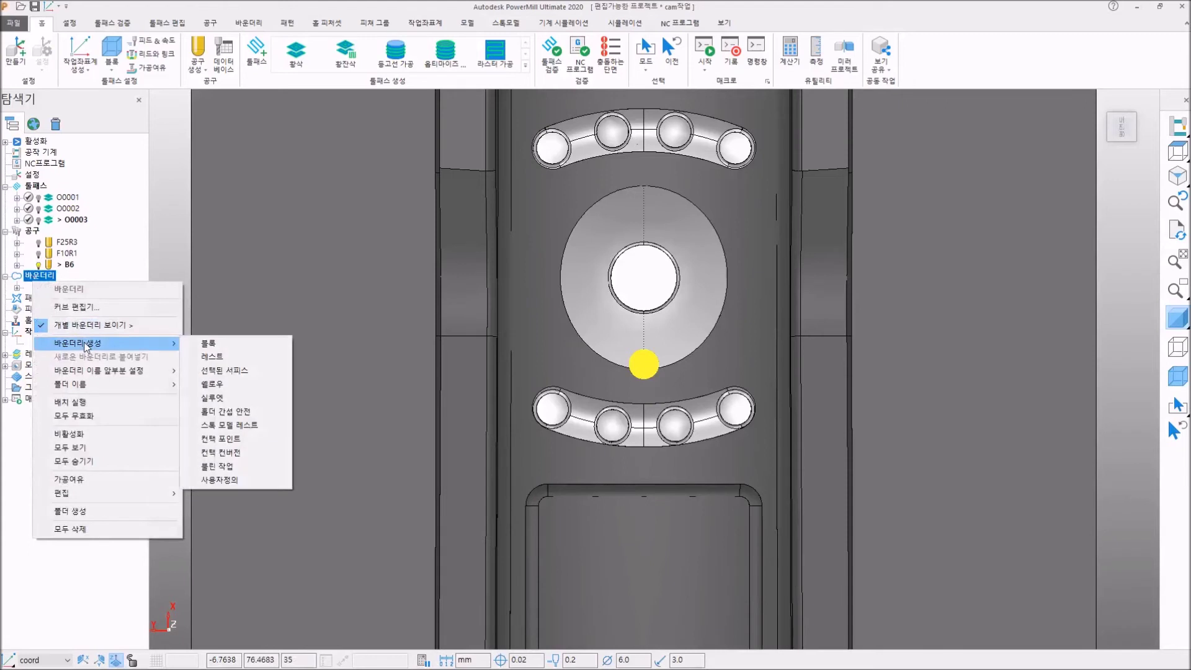
{"action": "left_click", "coordinate": [223, 370]}
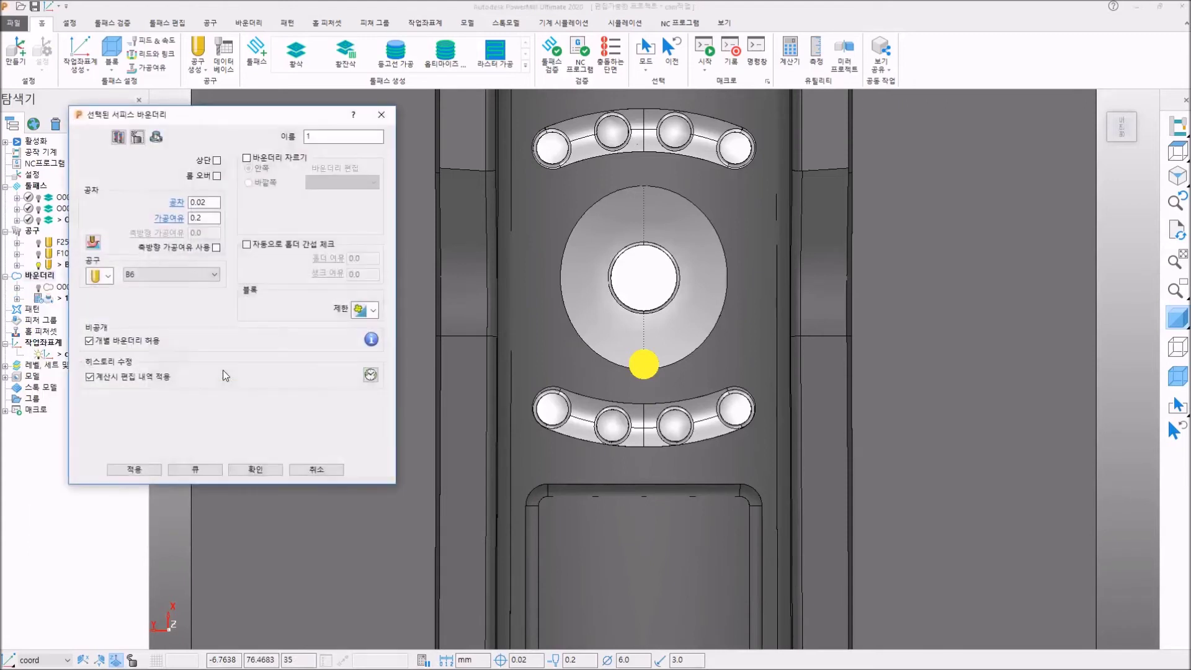
{"action": "double_click", "coordinate": [310, 137]}
{"action": "type", "text": "ㅂ0002"}
{"action": "key", "text": "BackSpace"}
{"action": "key", "text": "BackSpace"}
{"action": "key", "text": "BackSpace"}
{"action": "key", "text": "BackSpace"}
{"action": "type", "text": "00002-선택"}
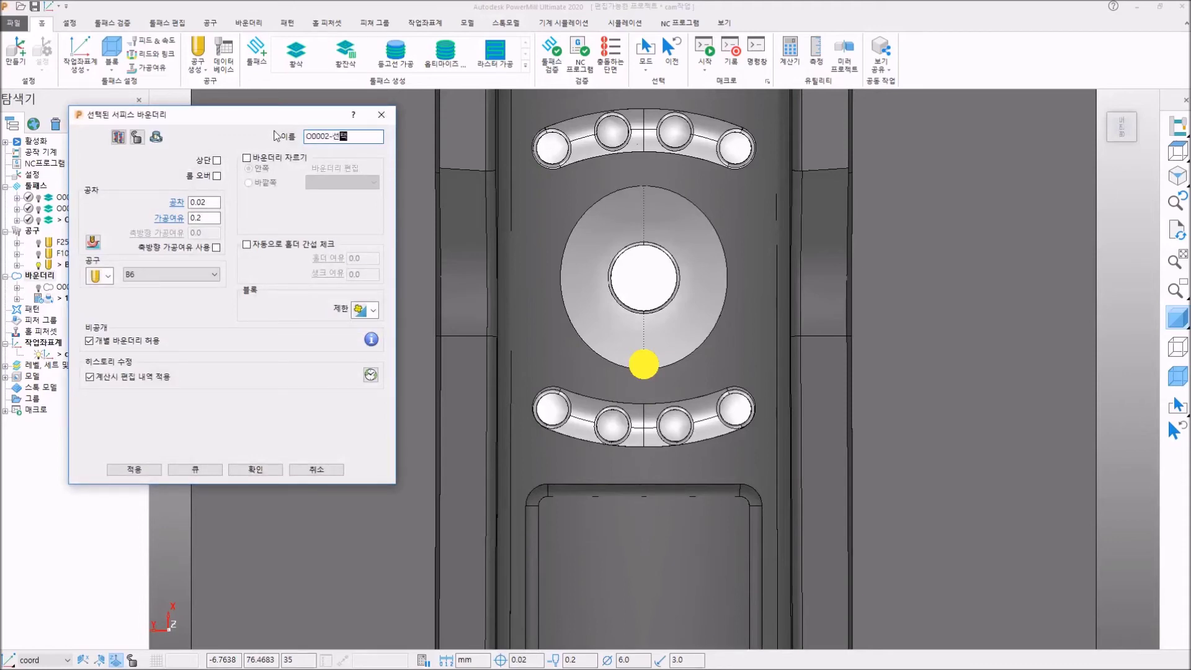
{"action": "type", "text": "된서피스"}
Assign tool B6 to the selected surface boundary, calculate it and accept the result
{"action": "left_click", "coordinate": [157, 279]}
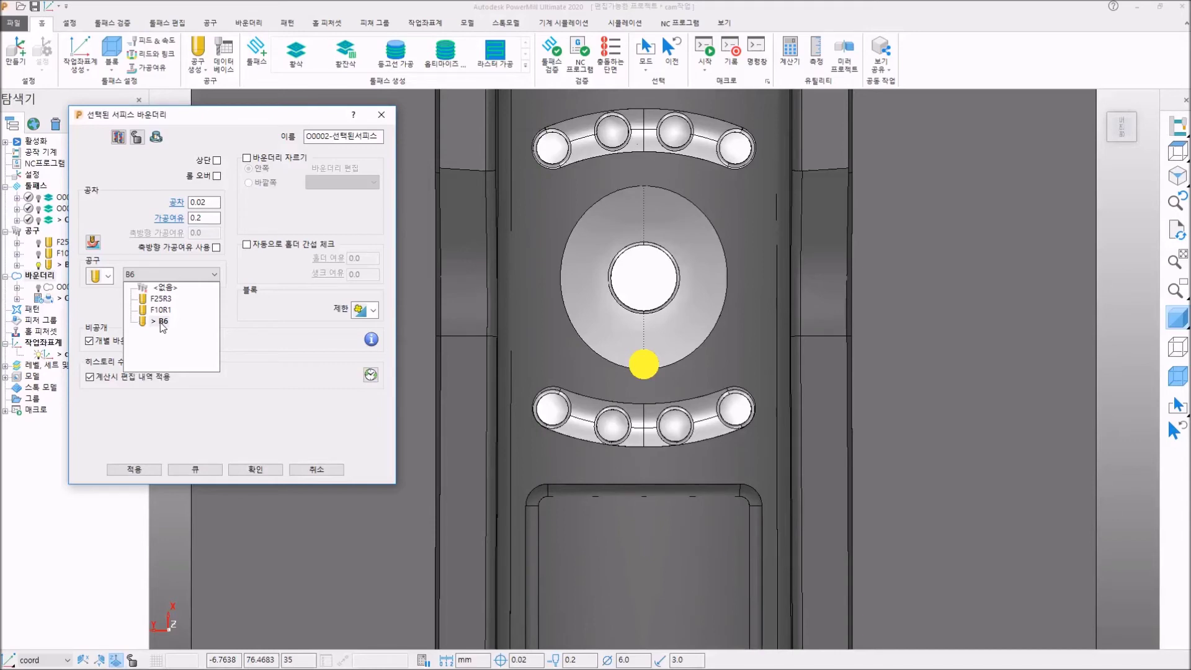
{"action": "left_click", "coordinate": [162, 322]}
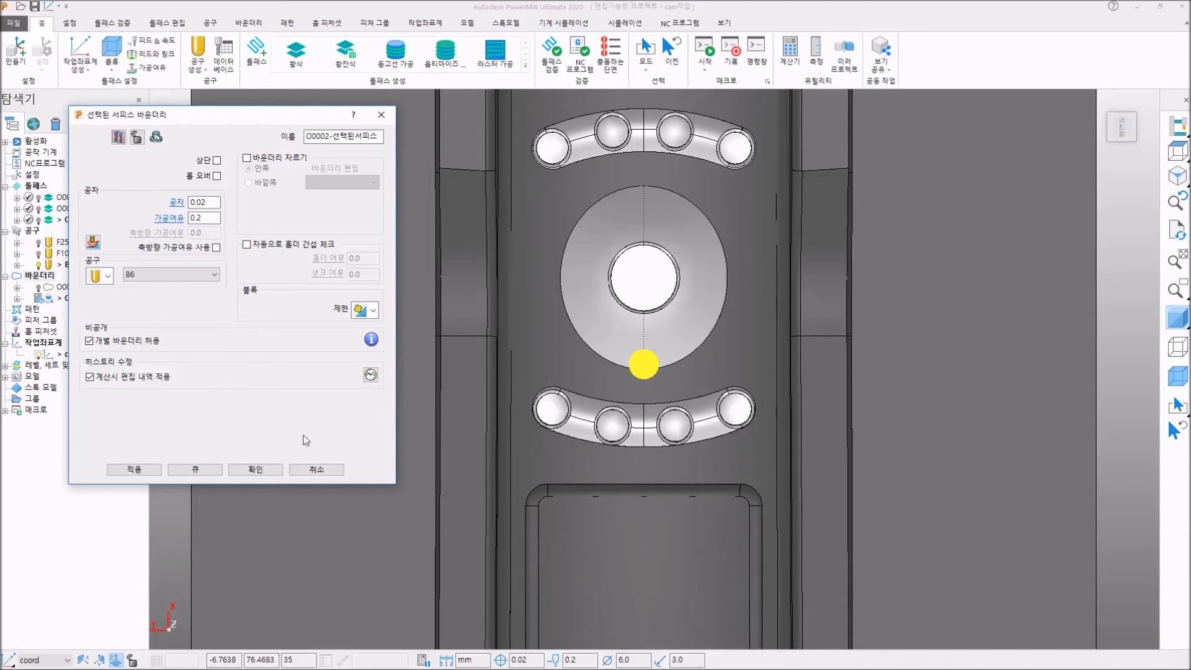
{"action": "left_click", "coordinate": [149, 472]}
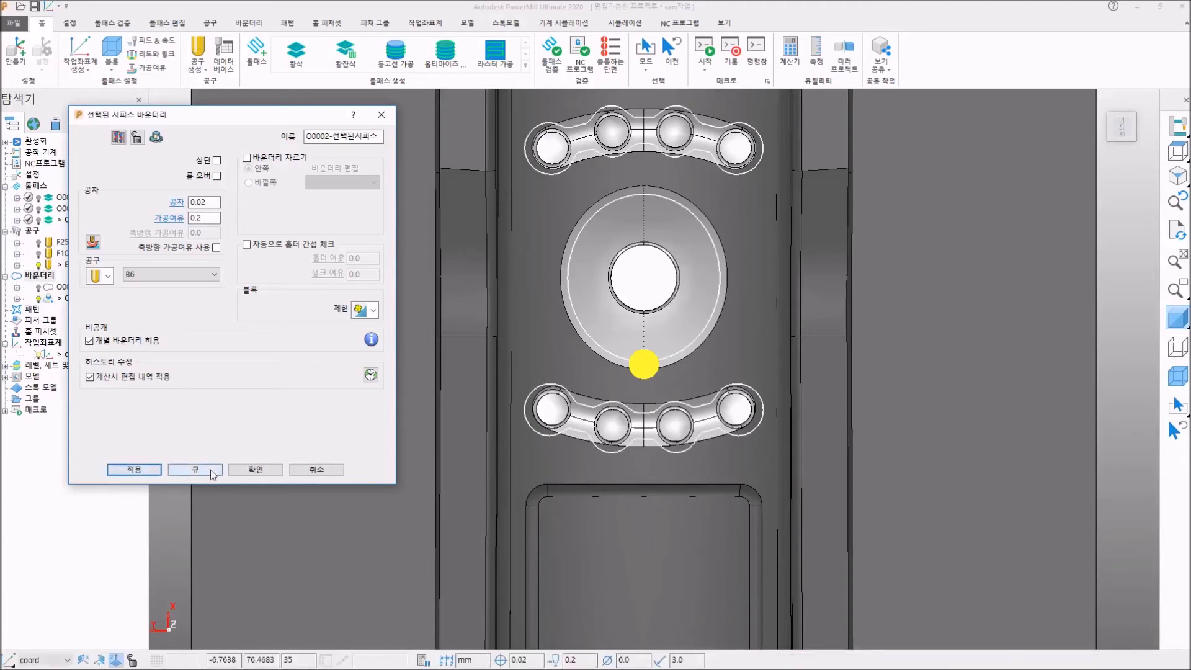
{"action": "left_click", "coordinate": [254, 470]}
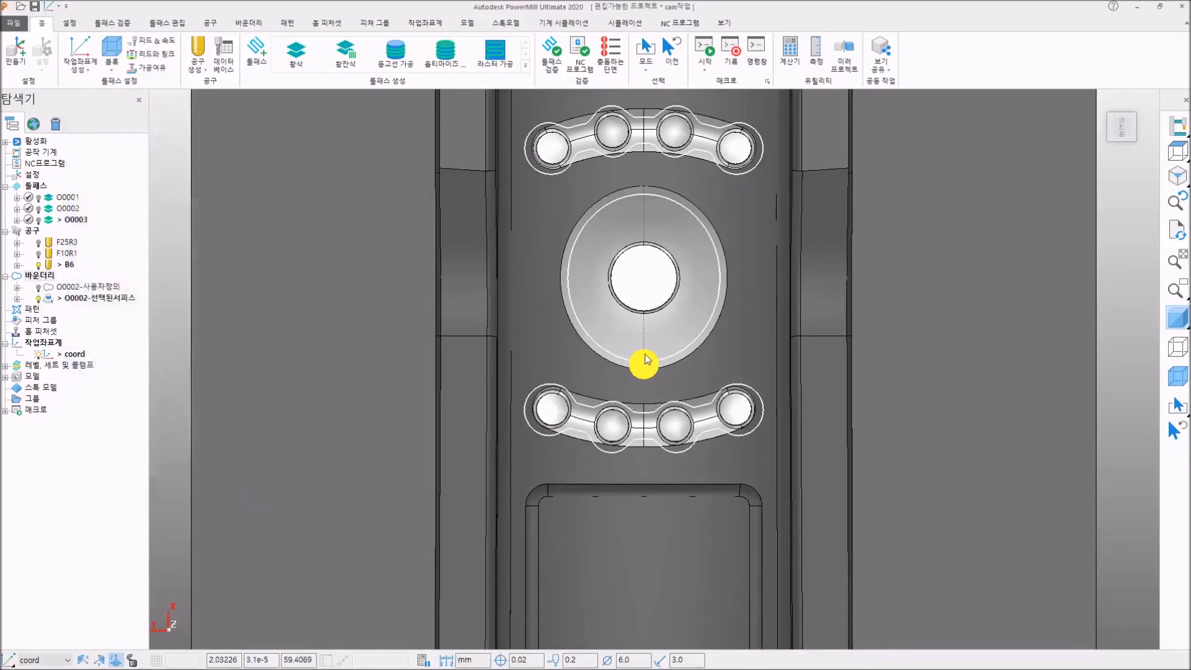
Display boundary O0002-사용자정의 together with O0002-선택된서피스, and compare their outlines around the button recesses and round center
{"action": "scroll", "coordinate": [682, 341], "scroll_direction": "down", "scroll_amount": 2}
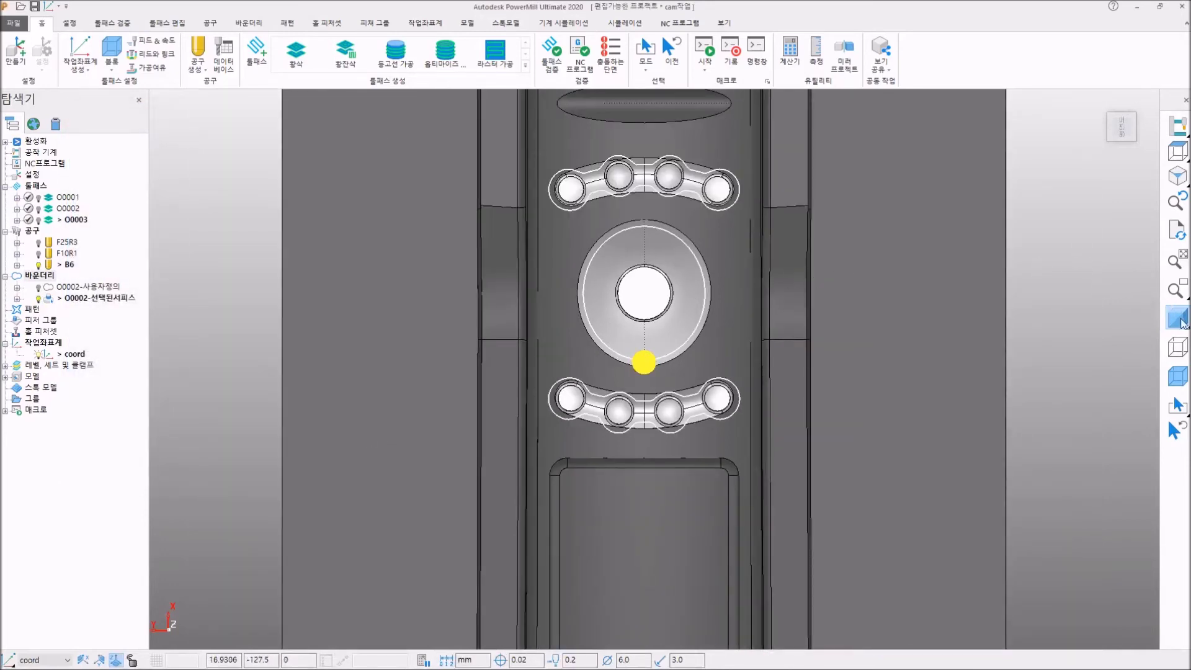
{"action": "scroll", "coordinate": [620, 177], "scroll_direction": "up", "scroll_amount": 1}
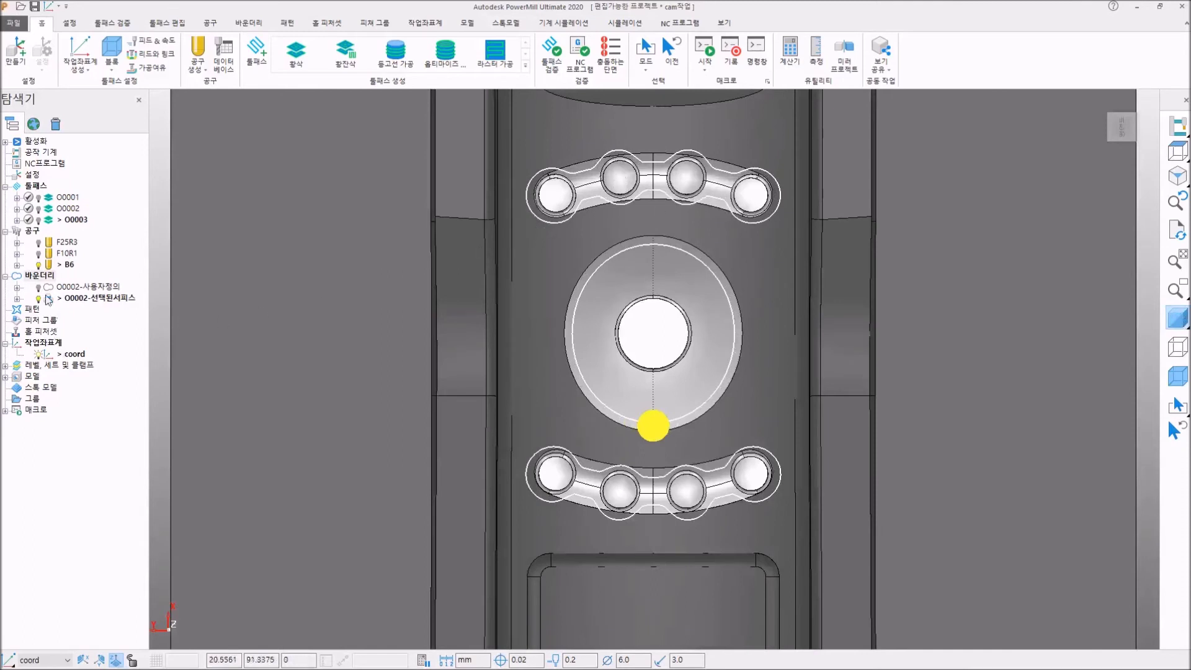
{"action": "left_click", "coordinate": [39, 277]}
{"action": "left_click", "coordinate": [38, 289]}
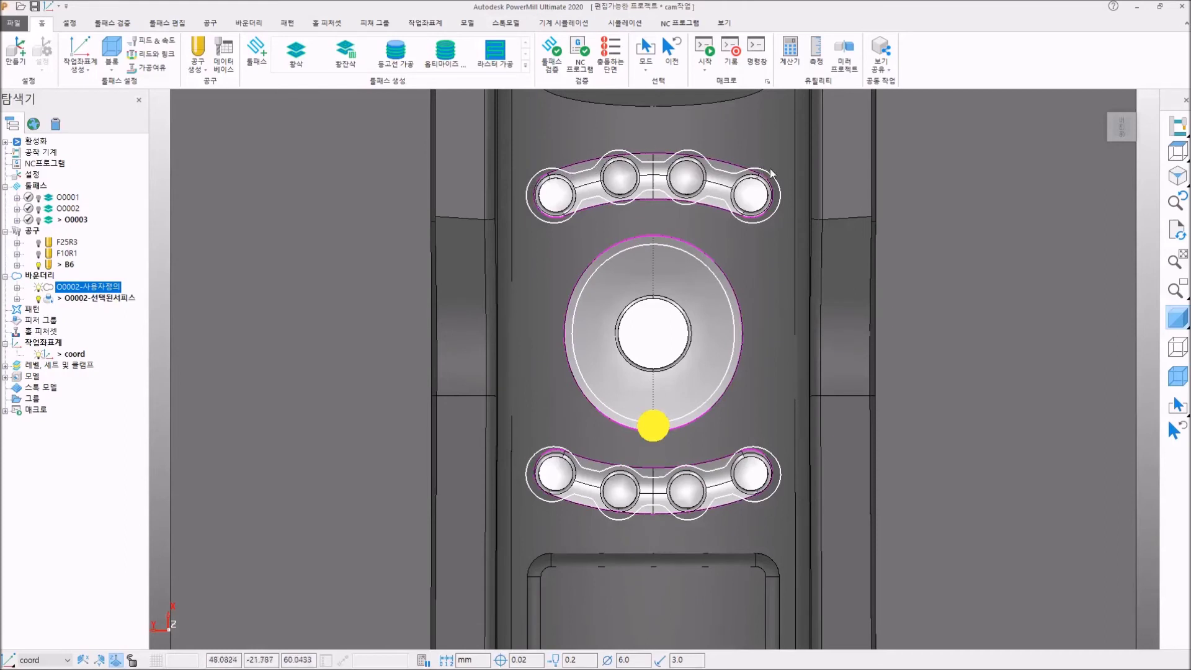
{"action": "left_click", "coordinate": [98, 299]}
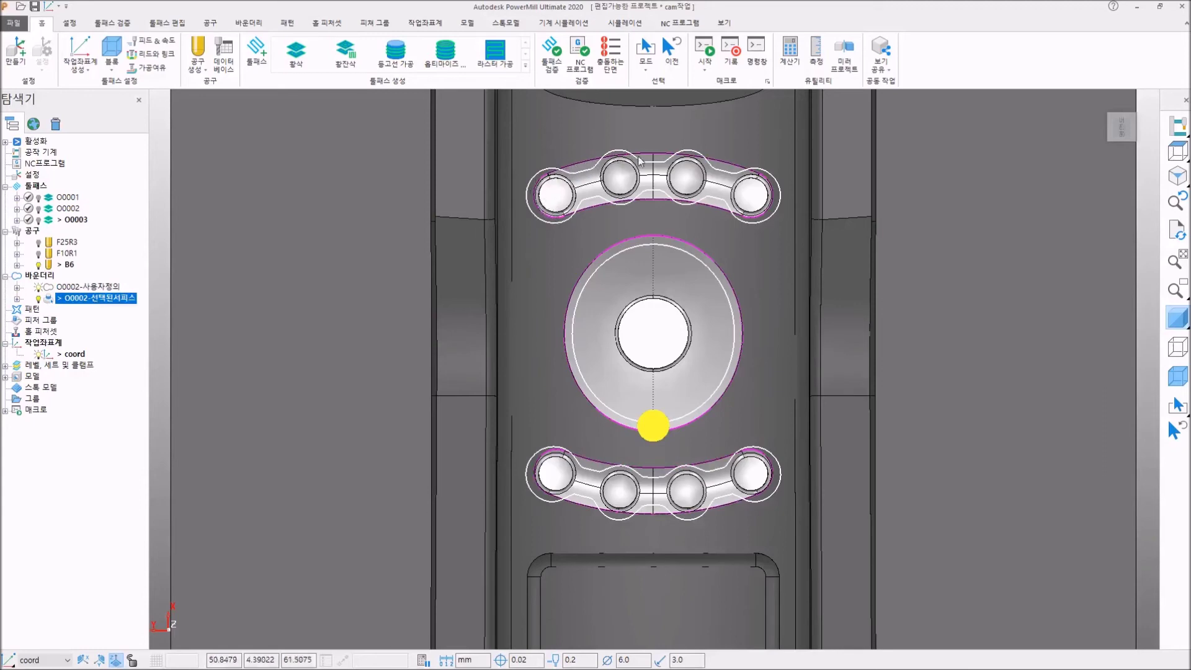
{"action": "scroll", "coordinate": [768, 182], "scroll_direction": "up", "scroll_amount": 4}
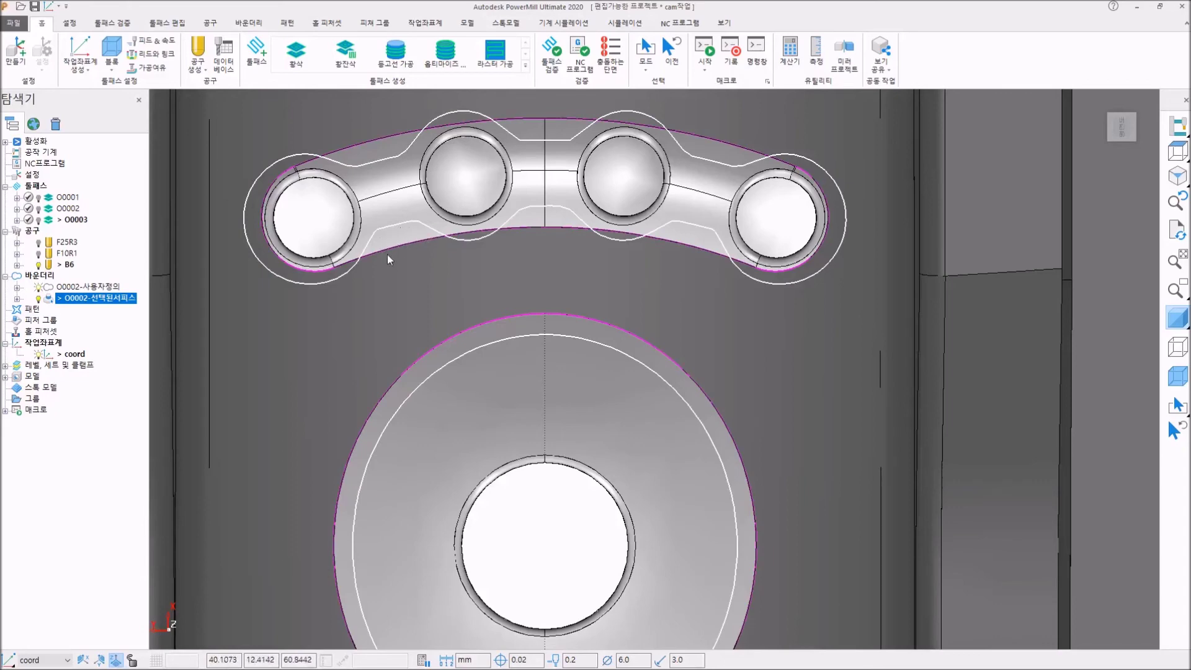
{"action": "scroll", "coordinate": [620, 351], "scroll_direction": "down", "scroll_amount": 3}
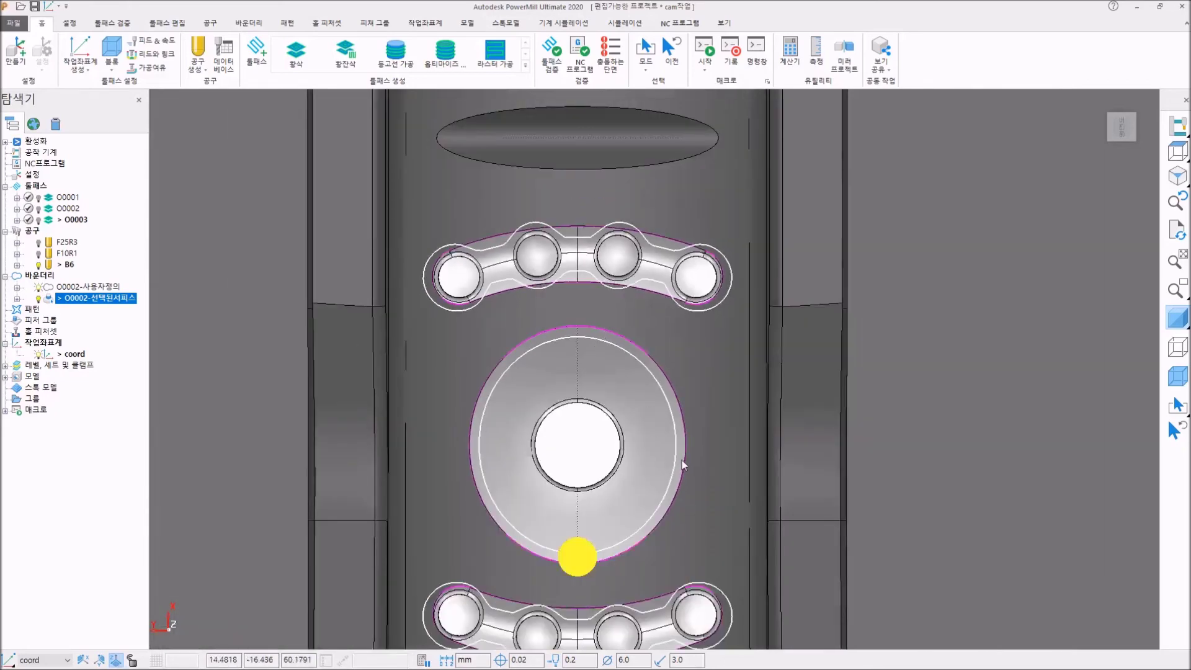
{"action": "scroll", "coordinate": [683, 465], "scroll_direction": "up", "scroll_amount": 5}
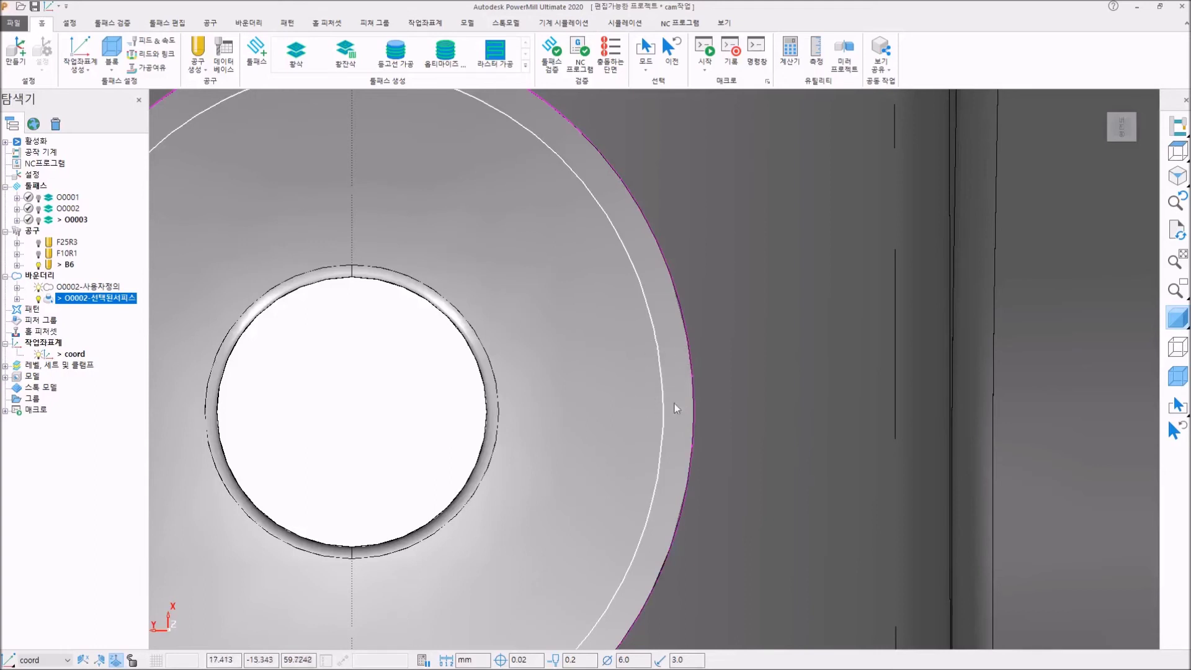
{"action": "scroll", "coordinate": [638, 357], "scroll_direction": "down", "scroll_amount": 10}
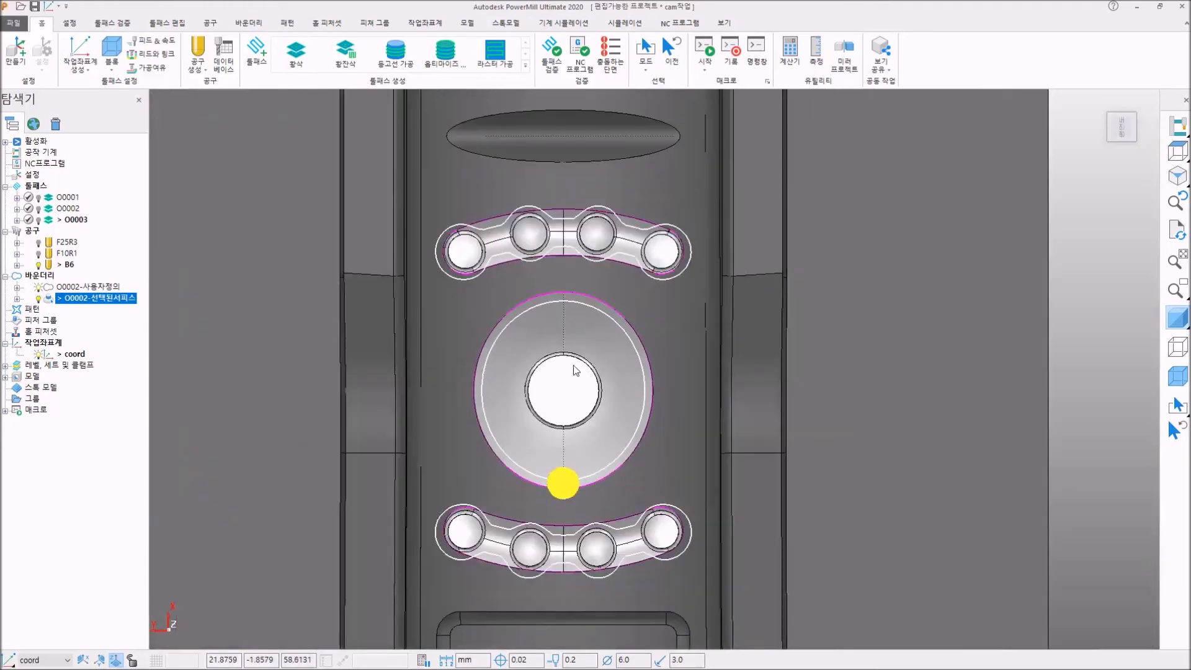
{"action": "scroll", "coordinate": [568, 448], "scroll_direction": "up", "scroll_amount": 2}
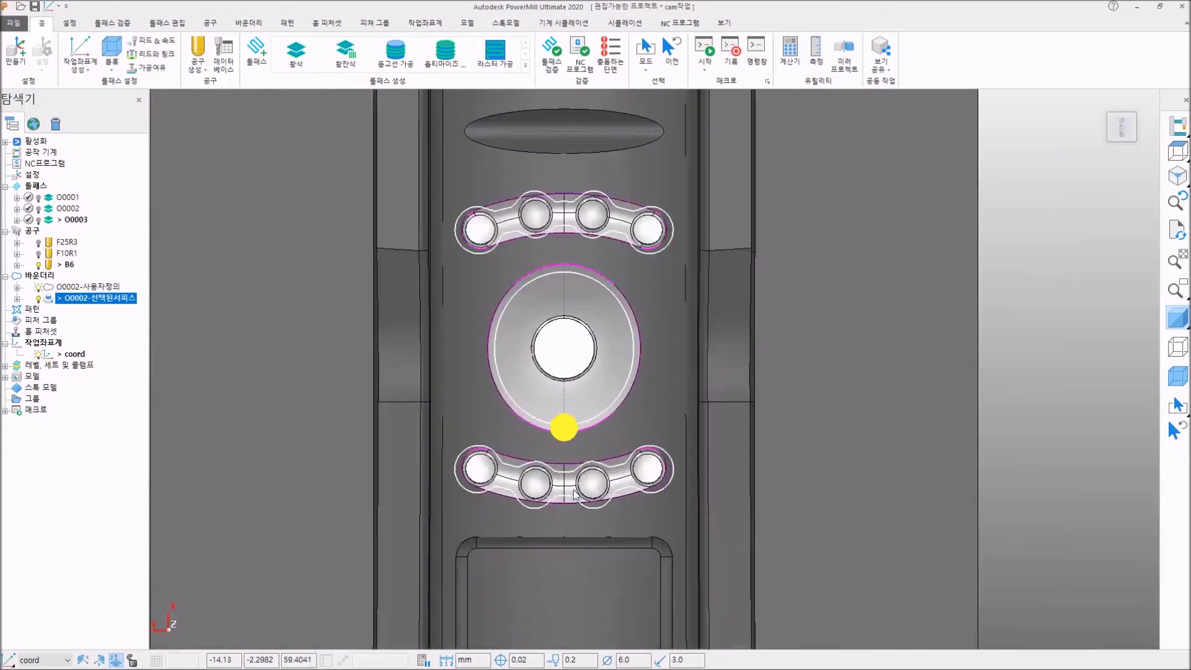
Rename the rest roughing toolpath O0003 to O0003-사용자정의
{"action": "scroll", "coordinate": [494, 340], "scroll_direction": "down", "scroll_amount": 1}
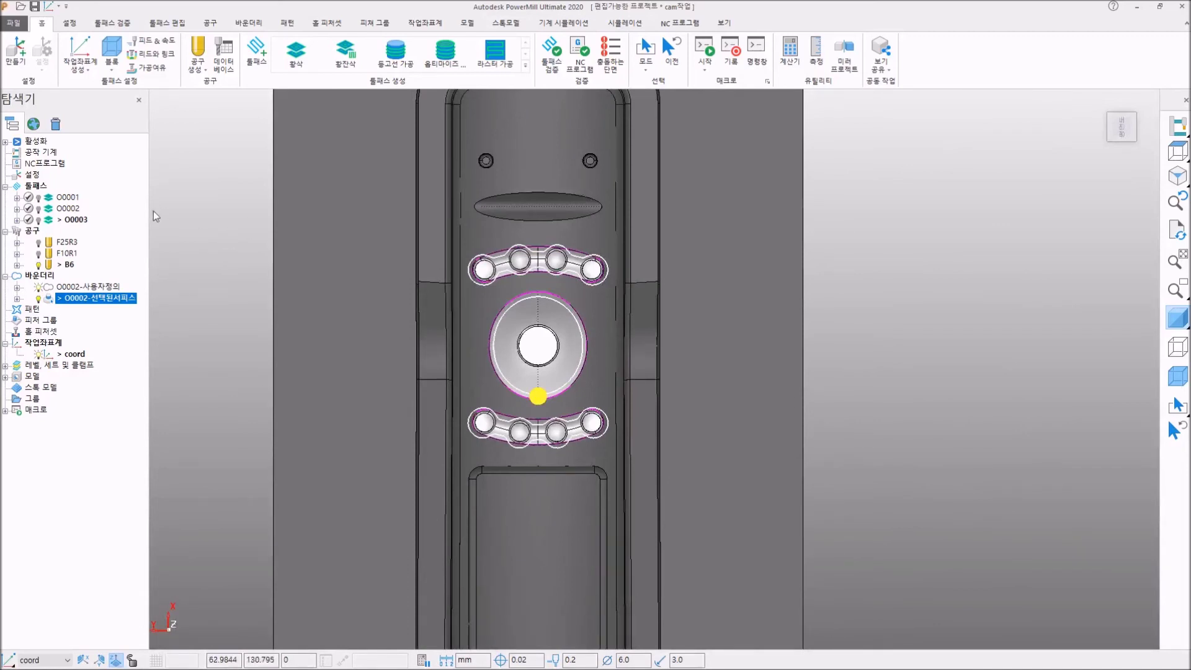
{"action": "left_click", "coordinate": [76, 221]}
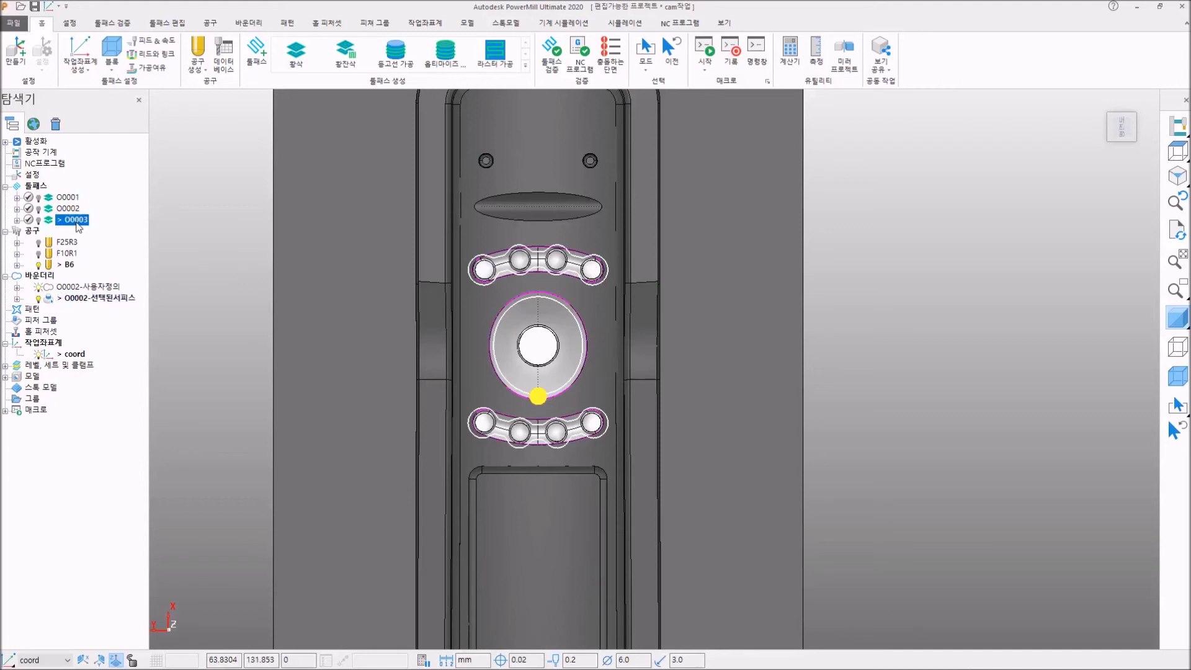
{"action": "right_click", "coordinate": [80, 222]}
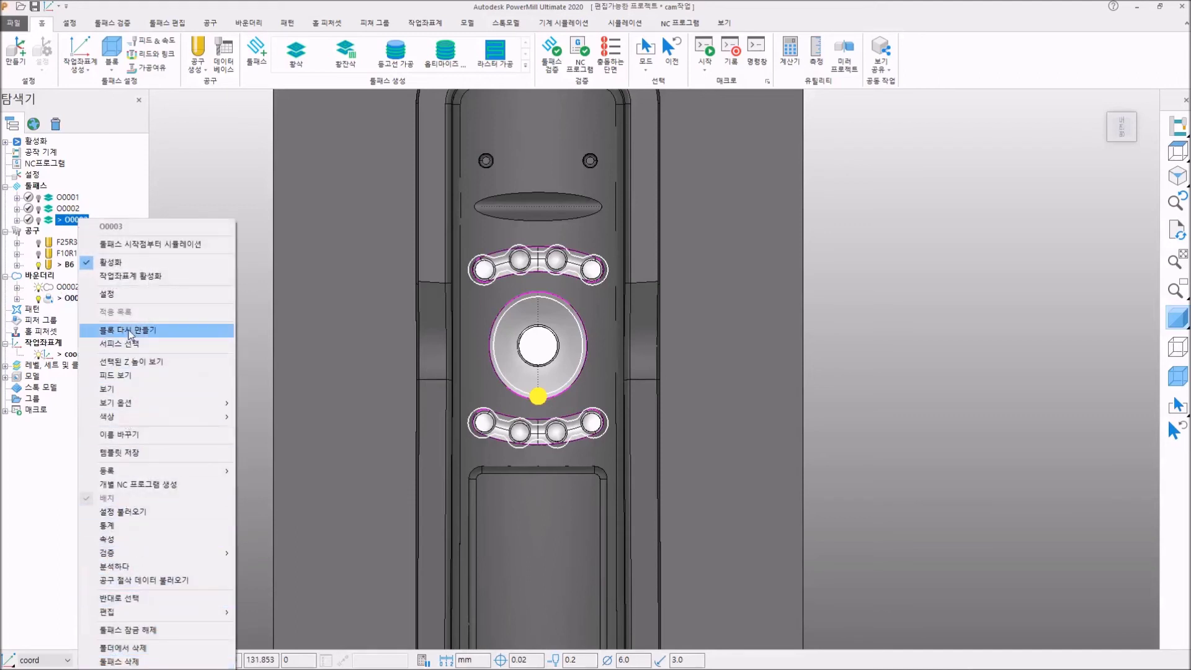
{"action": "left_click", "coordinate": [141, 433]}
{"action": "key", "text": "End"}
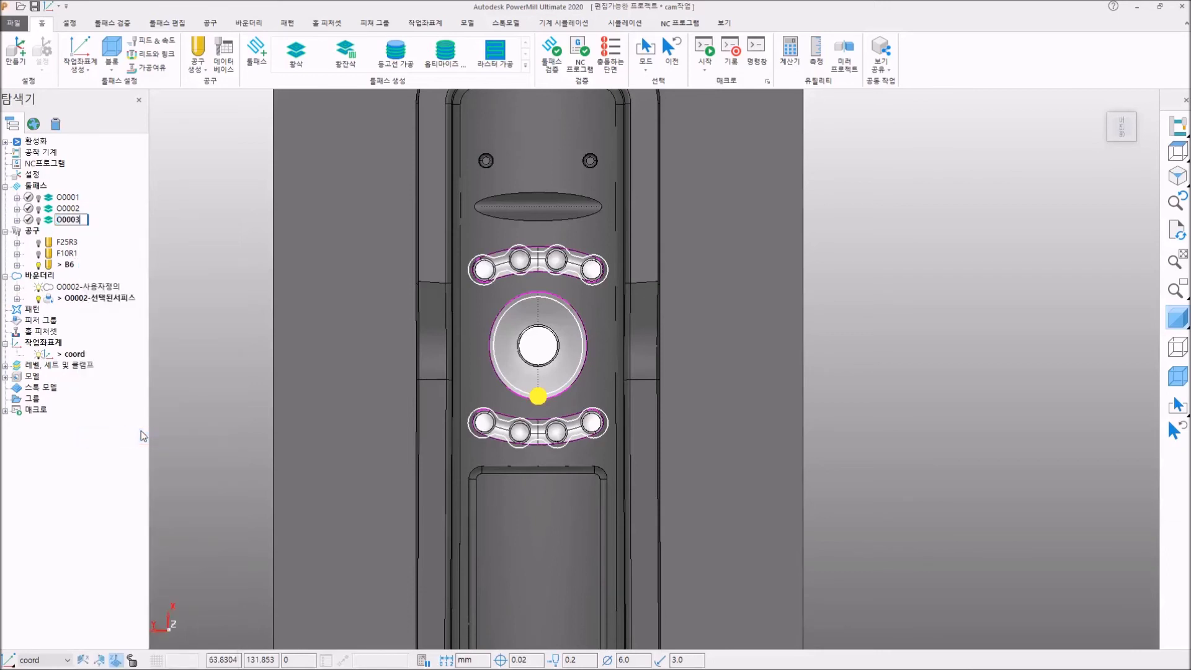
{"action": "type", "text": "-사용자정의"}
{"action": "key", "text": "Return"}
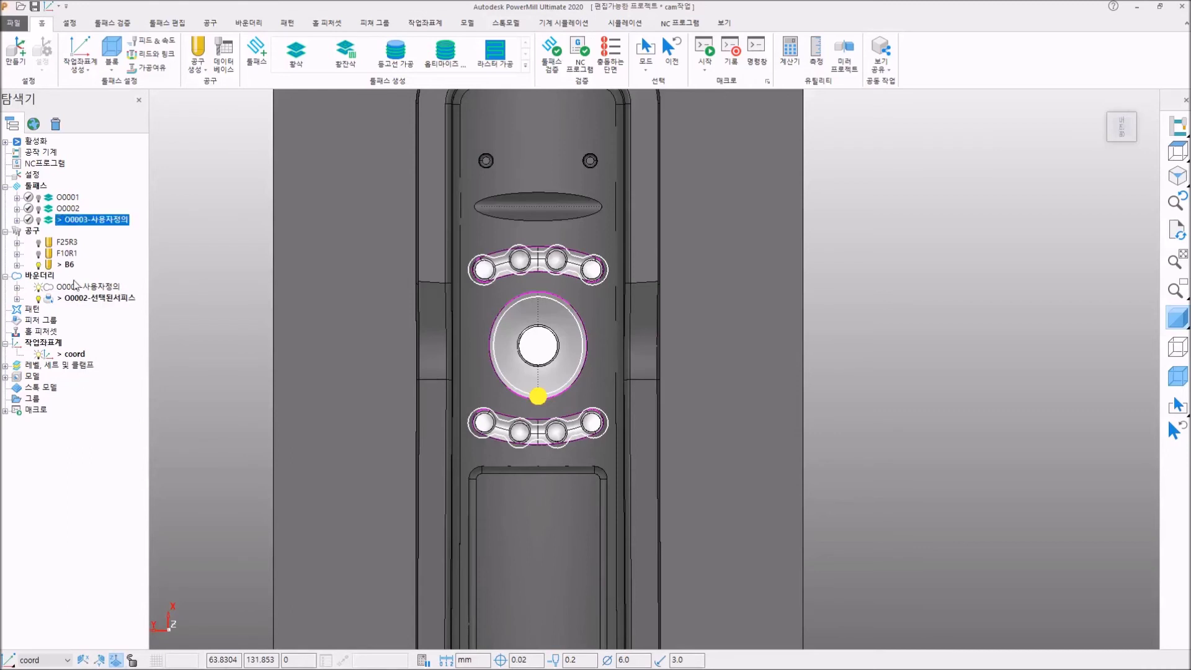
Make a copy of toolpath O0003-사용자정의 from its settings and name the copy O0003-선택된서피스
{"action": "right_click", "coordinate": [79, 225]}
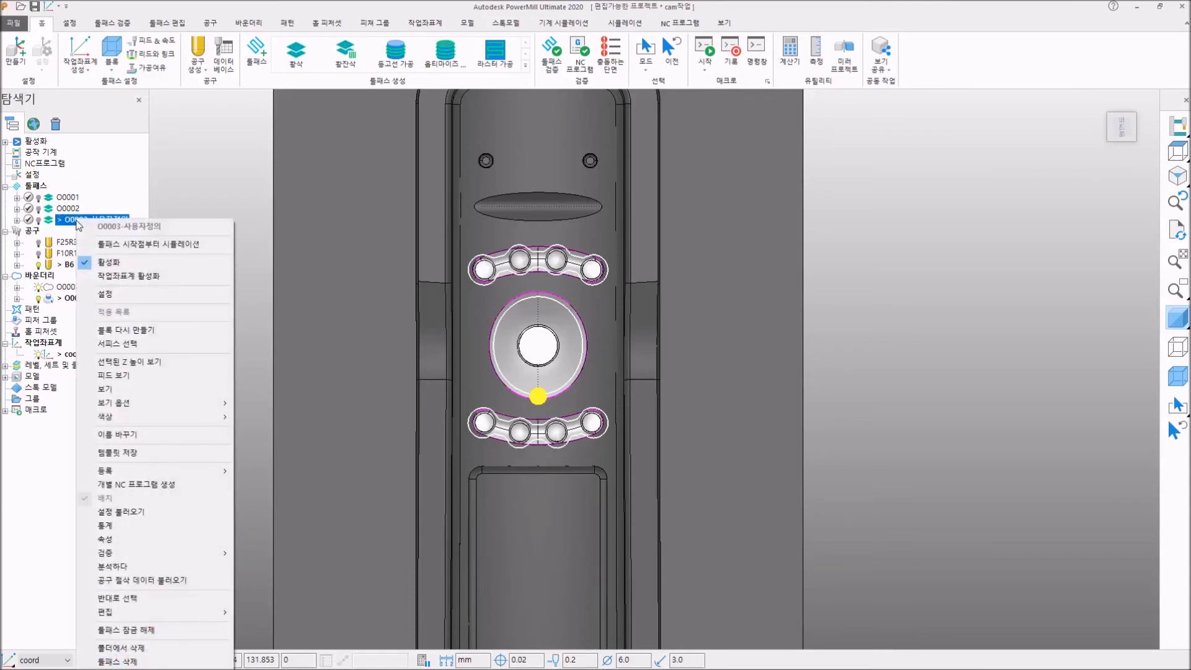
{"action": "left_click", "coordinate": [115, 294]}
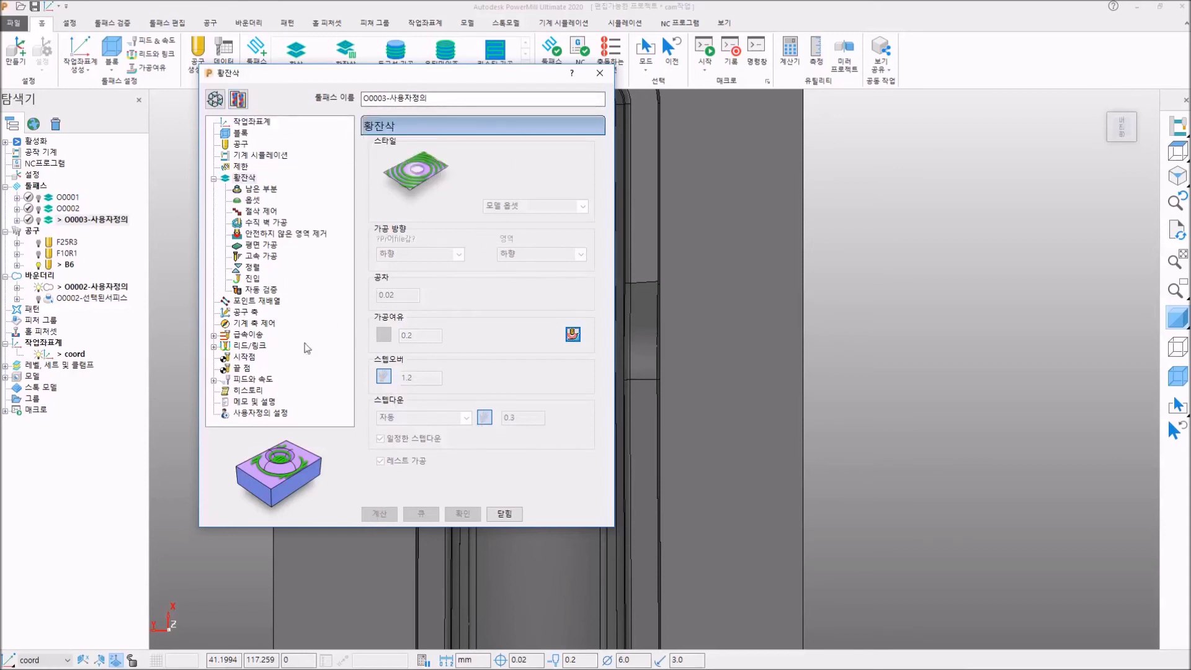
{"action": "left_click", "coordinate": [238, 99]}
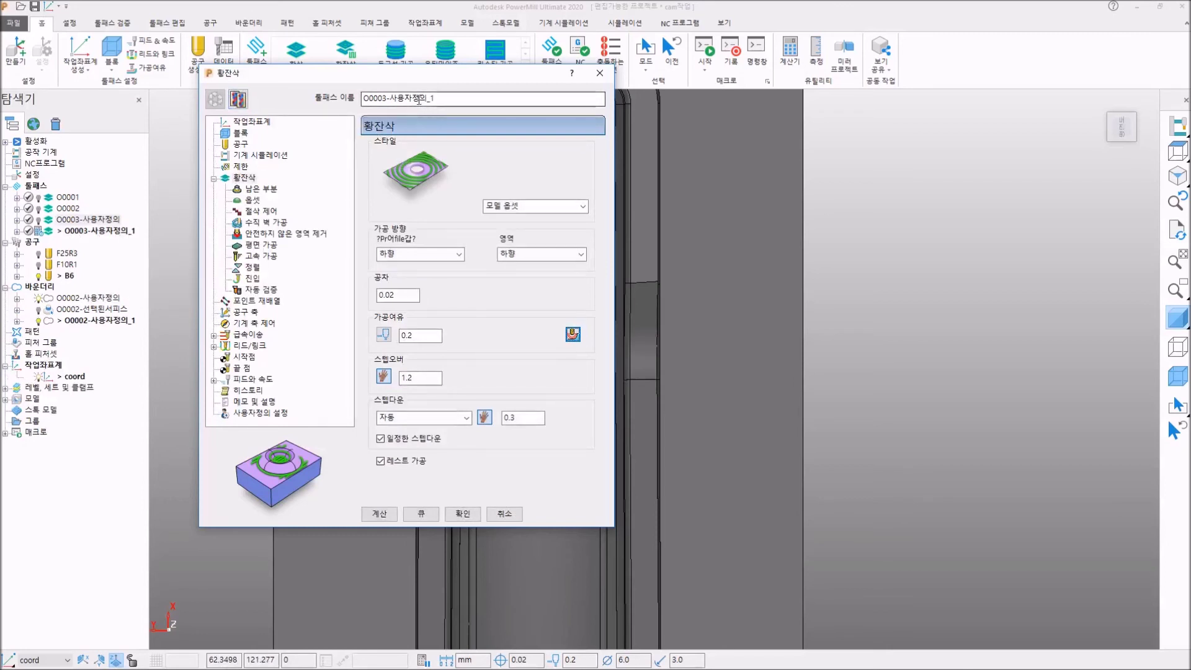
{"action": "left_click_drag", "start_coordinate": [390, 98], "coordinate": [444, 102]}
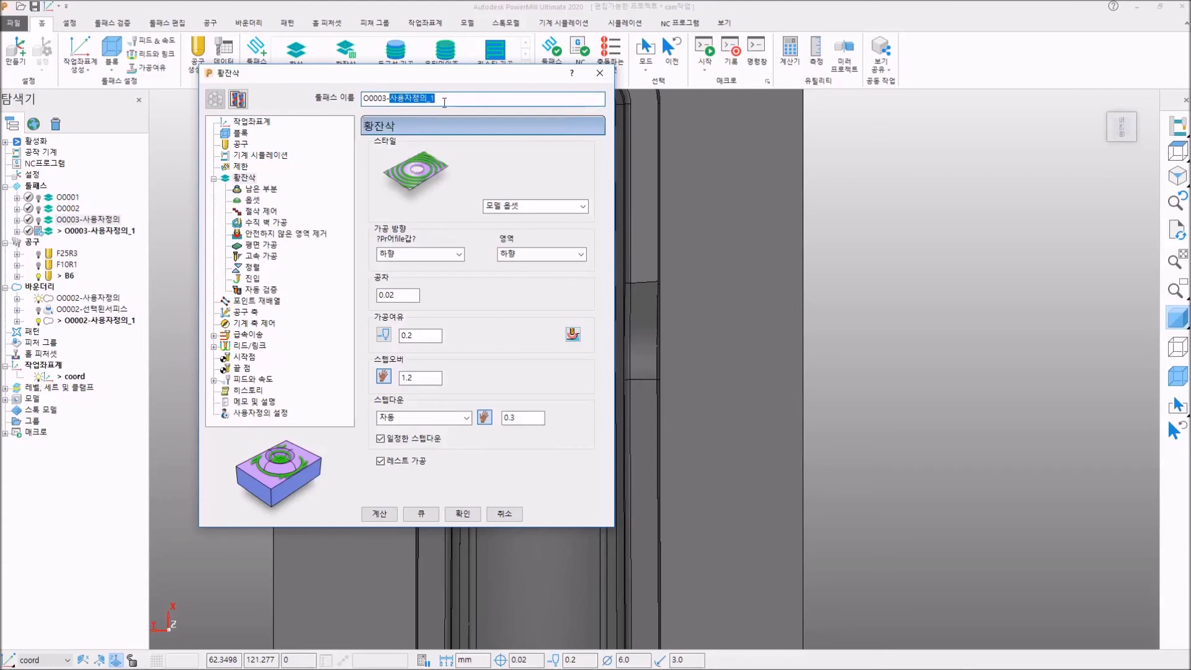
{"action": "type", "text": "서"}
{"action": "type", "text": "선택된서피스"}
{"action": "key", "text": "Return"}
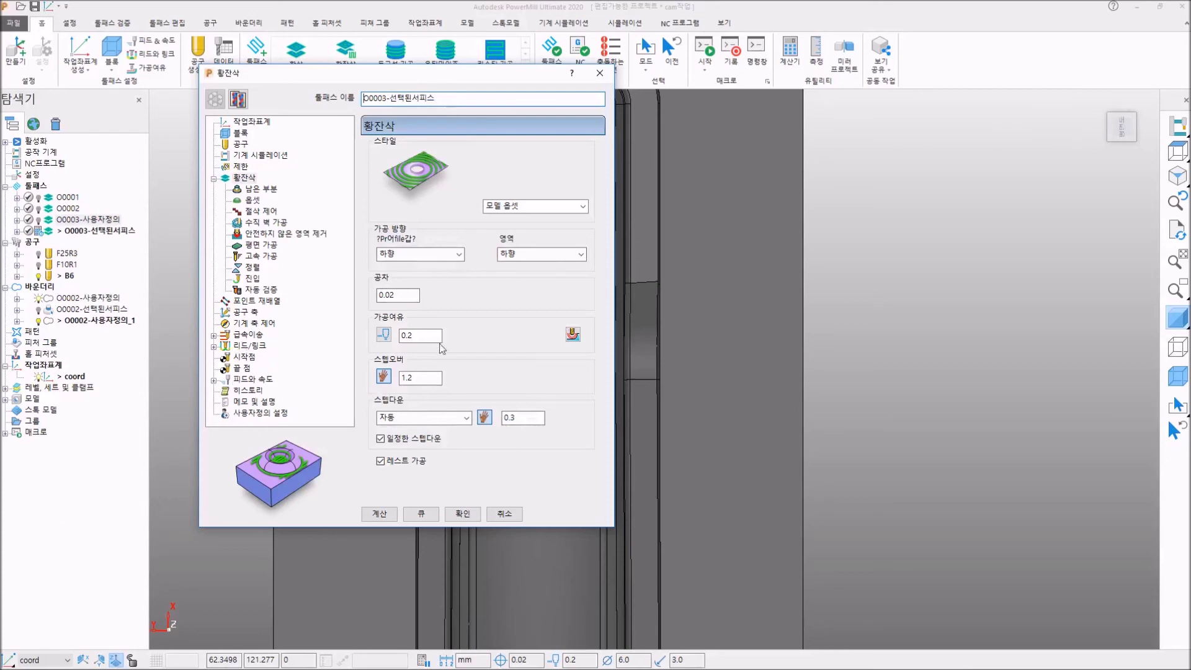
Limit toolpath O0003-선택된서피스 with the selected surface boundary O0002-선택된서피스
{"action": "left_click", "coordinate": [261, 189]}
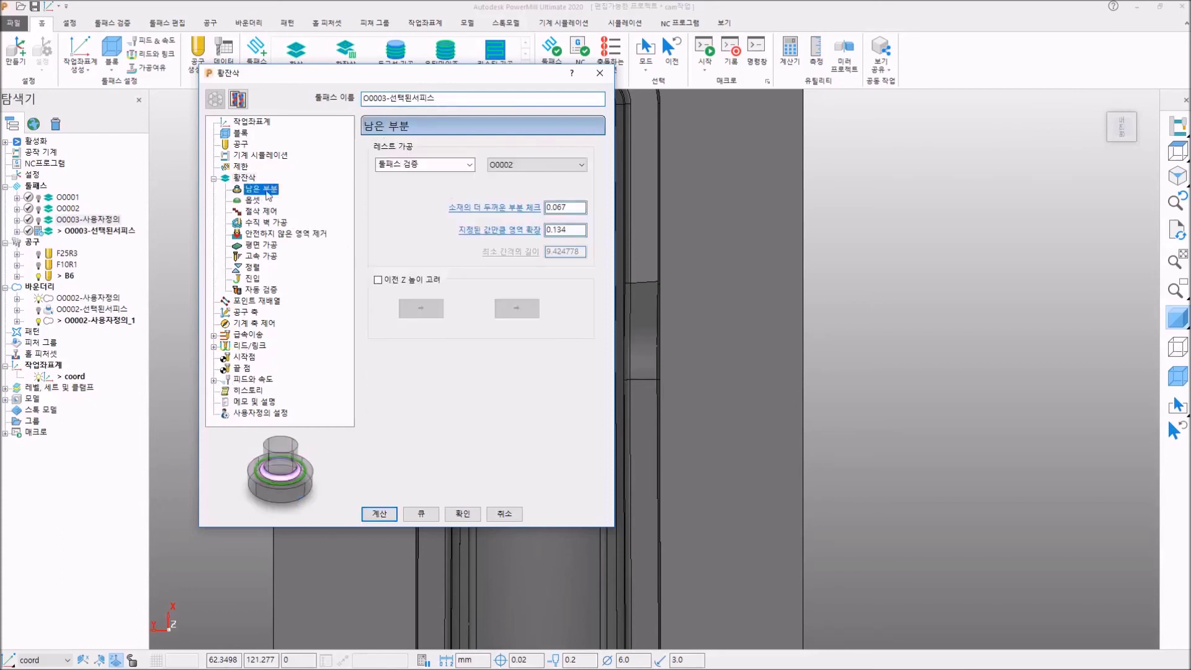
{"action": "left_click", "coordinate": [245, 178]}
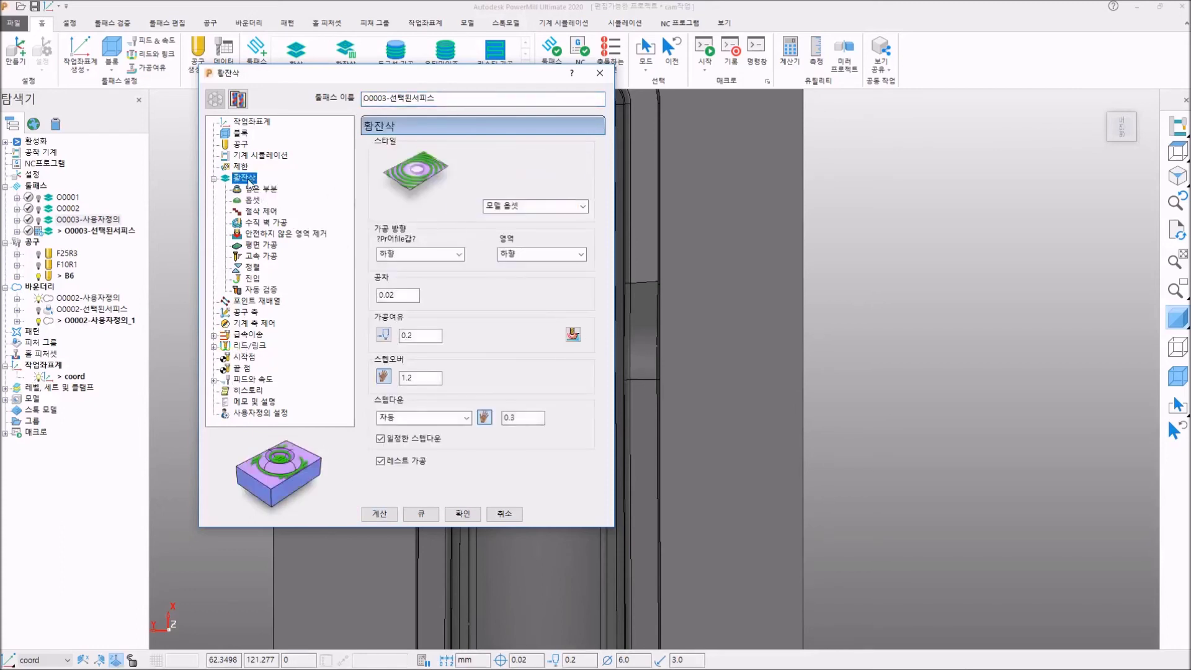
{"action": "left_click", "coordinate": [240, 168]}
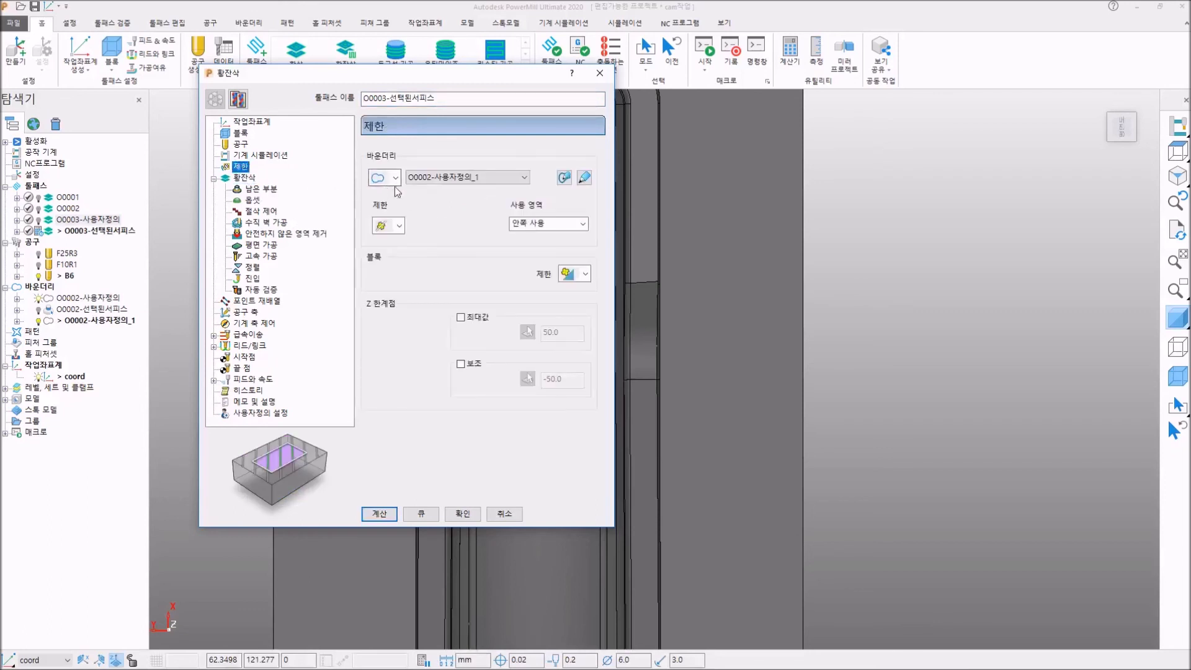
{"action": "left_click", "coordinate": [448, 178]}
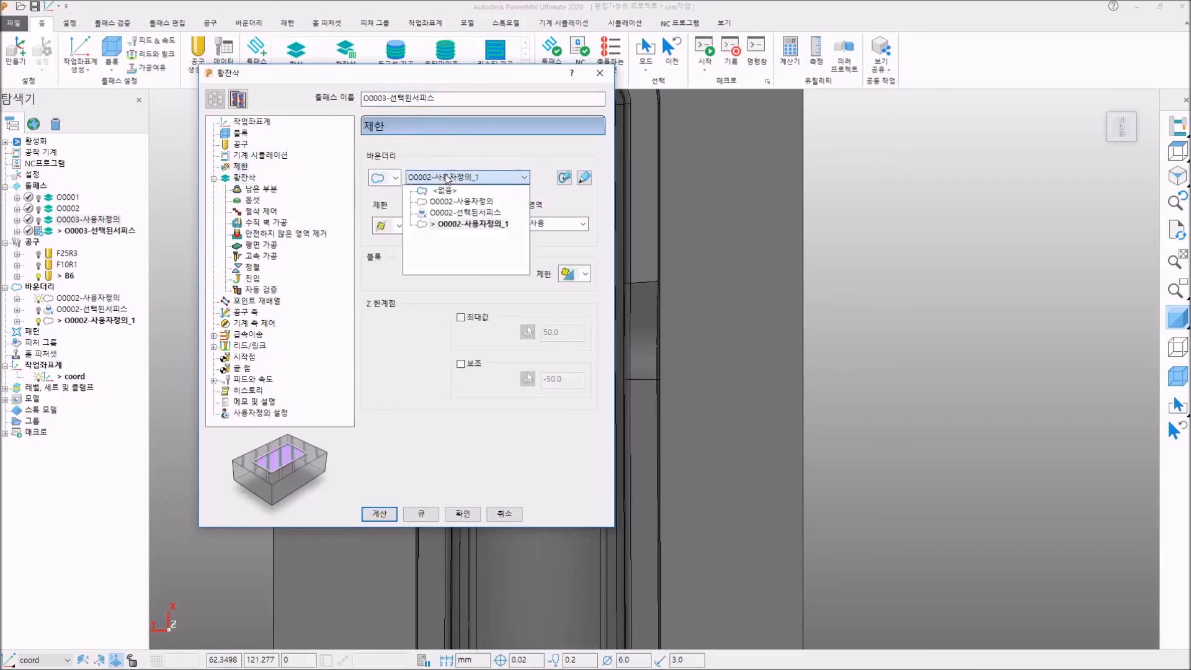
{"action": "left_click", "coordinate": [459, 212]}
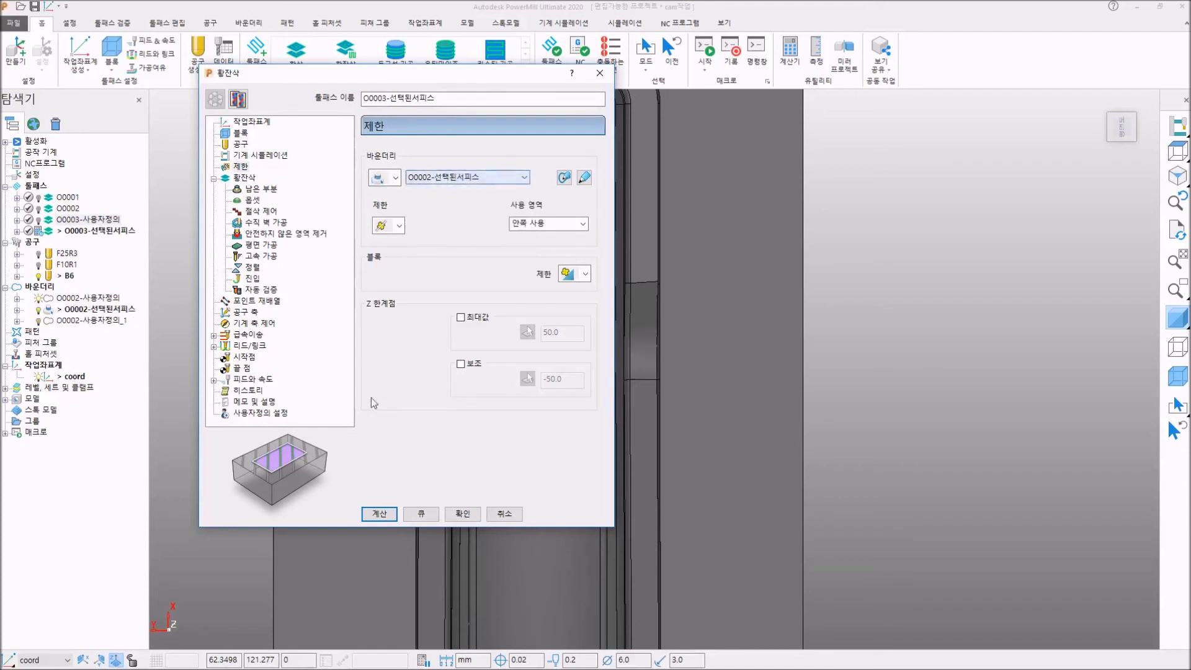
Calculate toolpath O0003-선택된서피스, acknowledge the warnings and close its settings
{"action": "left_click", "coordinate": [379, 514]}
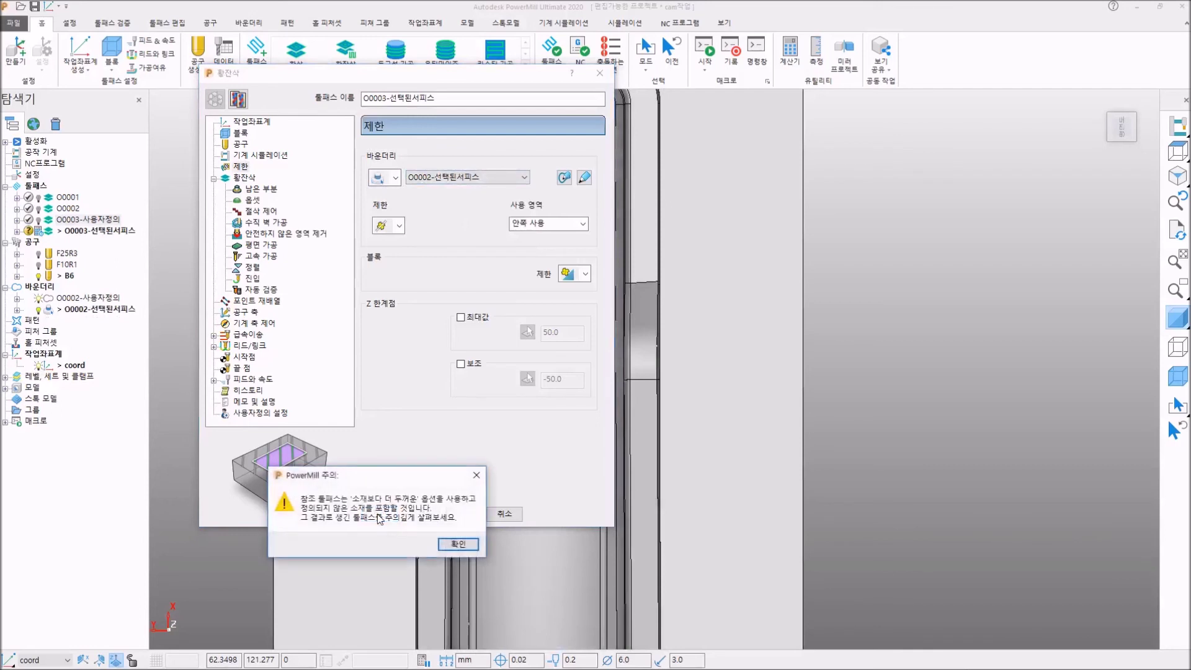
{"action": "left_click", "coordinate": [457, 544]}
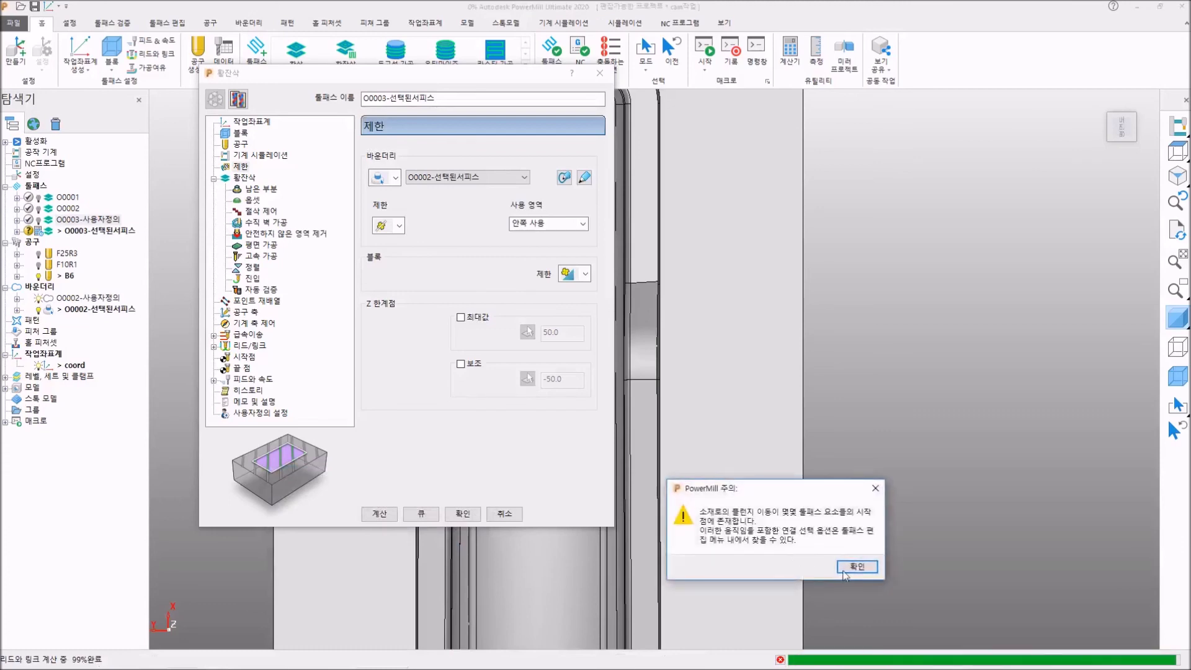
{"action": "left_click", "coordinate": [857, 567]}
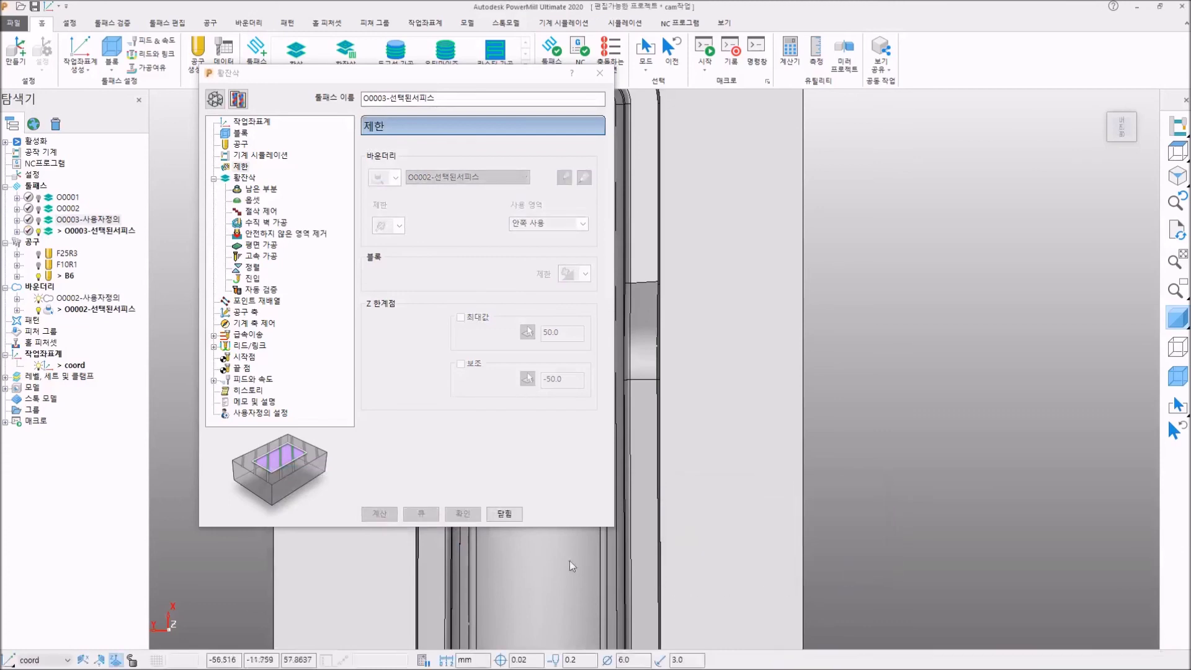
{"action": "left_click", "coordinate": [504, 514]}
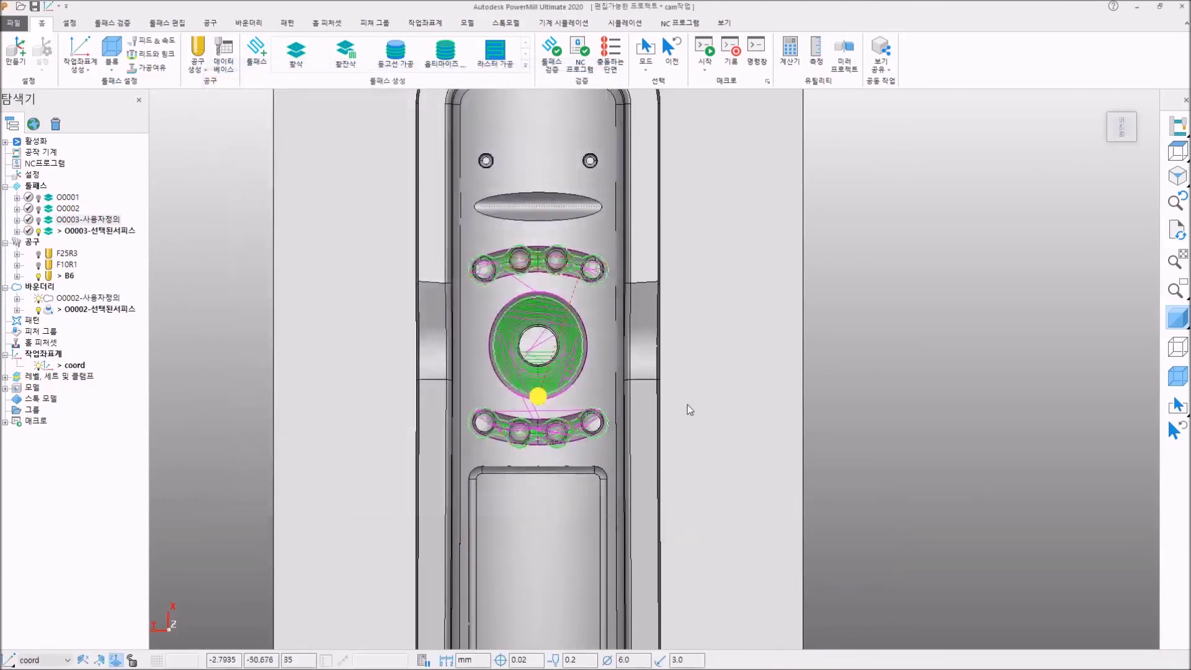
Examine the calculated toolpath over the button recesses and round center from an oblique angle
{"action": "scroll", "coordinate": [687, 404], "scroll_direction": "down", "scroll_amount": 3}
{"action": "scroll", "coordinate": [807, 428], "scroll_direction": "up", "scroll_amount": 3}
{"action": "middle_click_drag", "start_coordinate": [924, 454], "coordinate": [605, 276]}
{"action": "scroll", "coordinate": [602, 271], "scroll_direction": "up", "scroll_amount": 3}
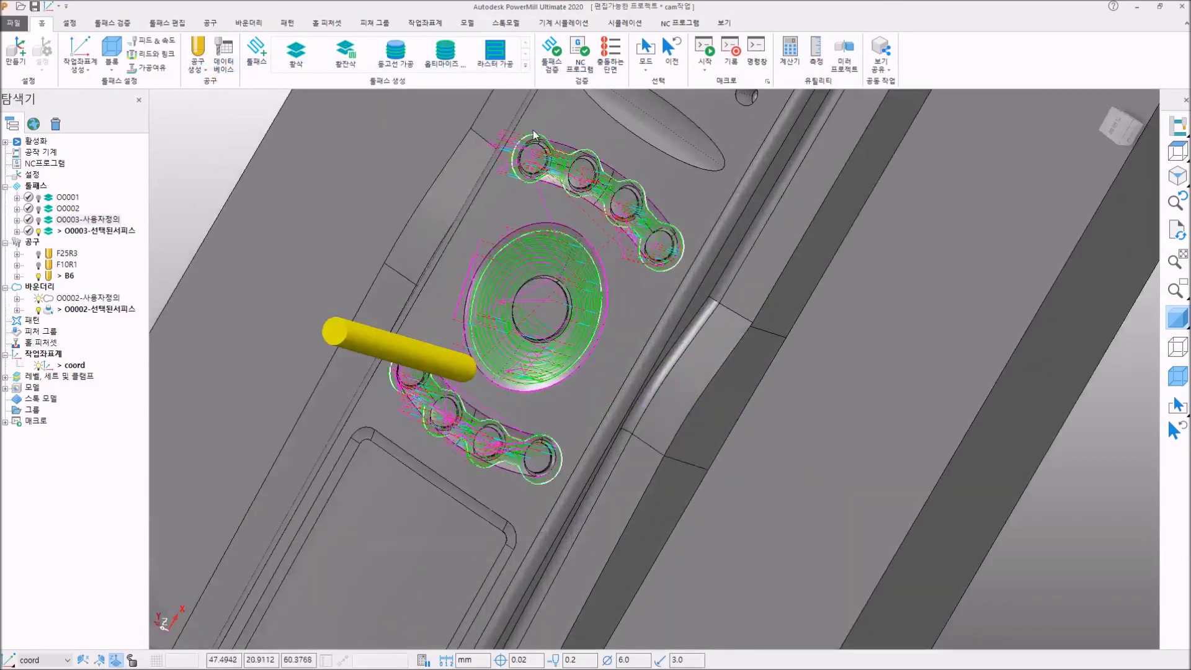
{"action": "scroll", "coordinate": [534, 133], "scroll_direction": "up", "scroll_amount": 2}
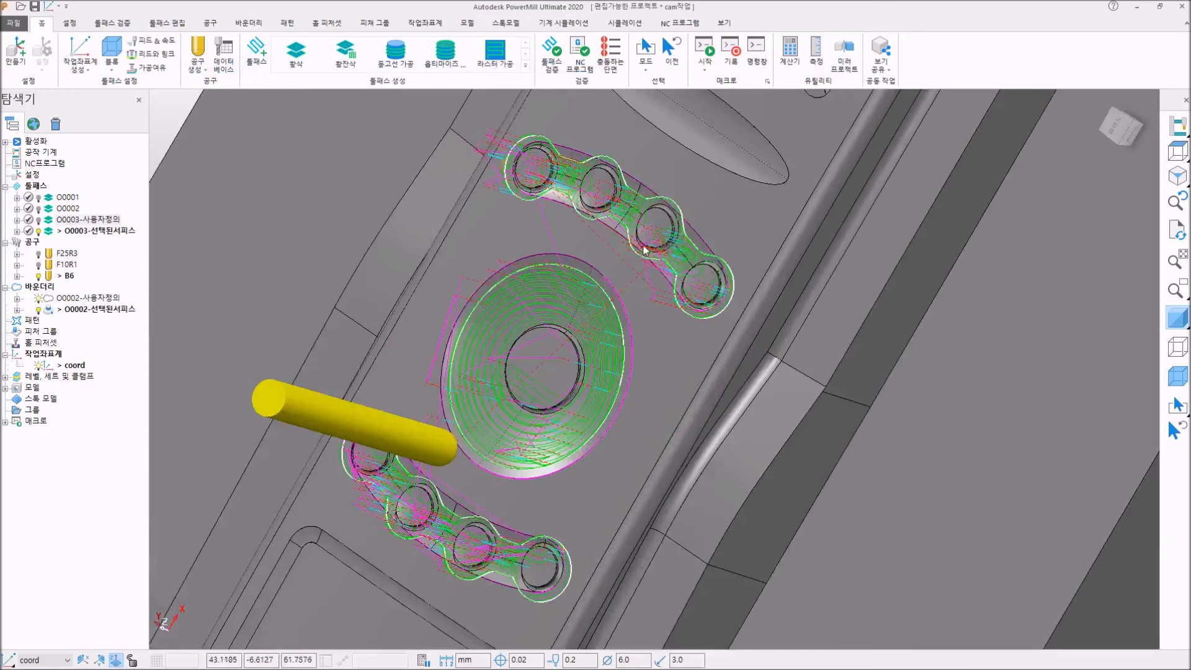
{"action": "scroll", "coordinate": [667, 235], "scroll_direction": "up", "scroll_amount": 2}
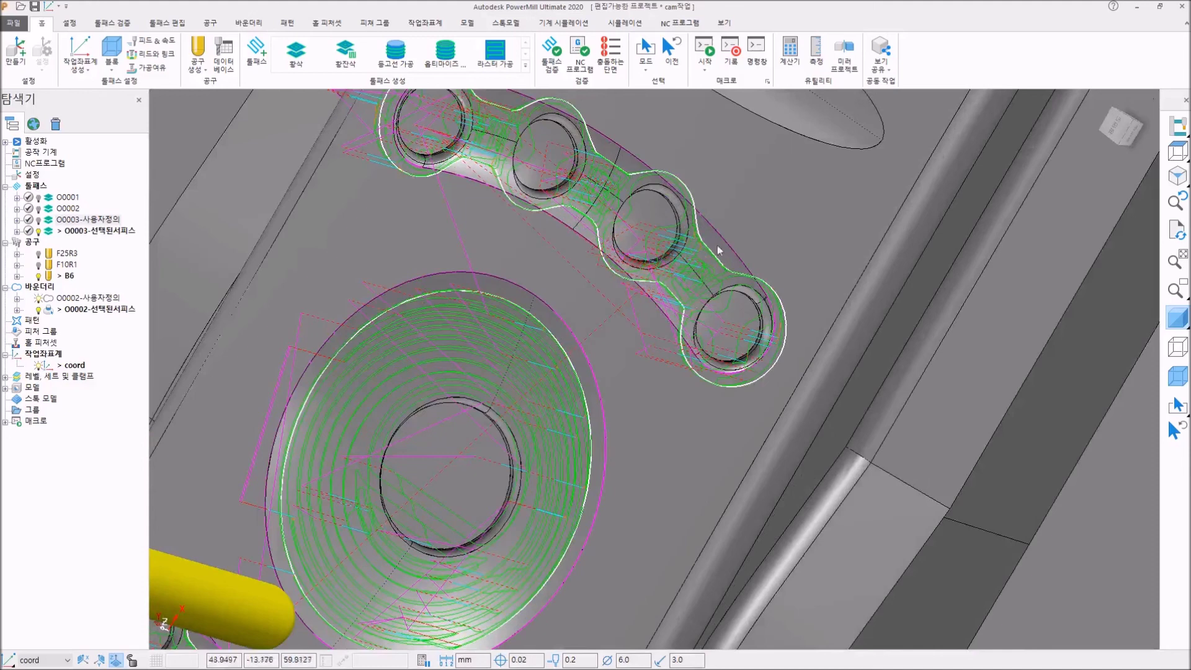
{"action": "scroll", "coordinate": [683, 217], "scroll_direction": "up", "scroll_amount": 2}
{"action": "scroll", "coordinate": [593, 160], "scroll_direction": "down", "scroll_amount": 1}
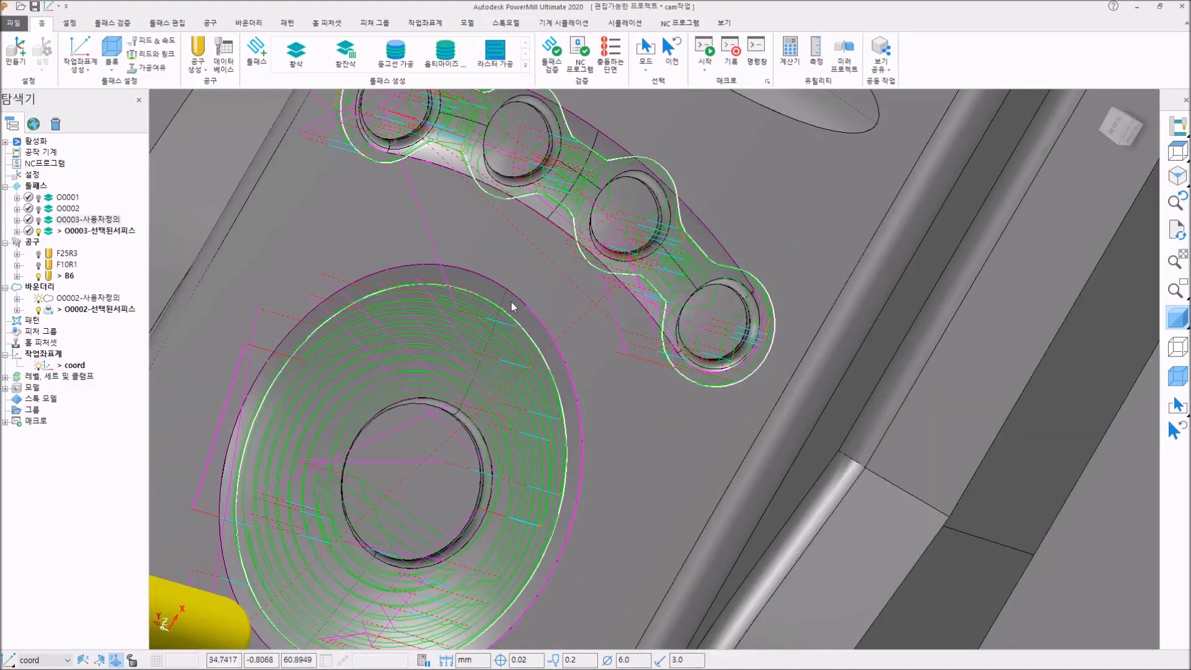
Examine up close how the boundary and toolpath run between the button holes, including from the side
{"action": "scroll", "coordinate": [605, 164], "scroll_direction": "up", "scroll_amount": 3}
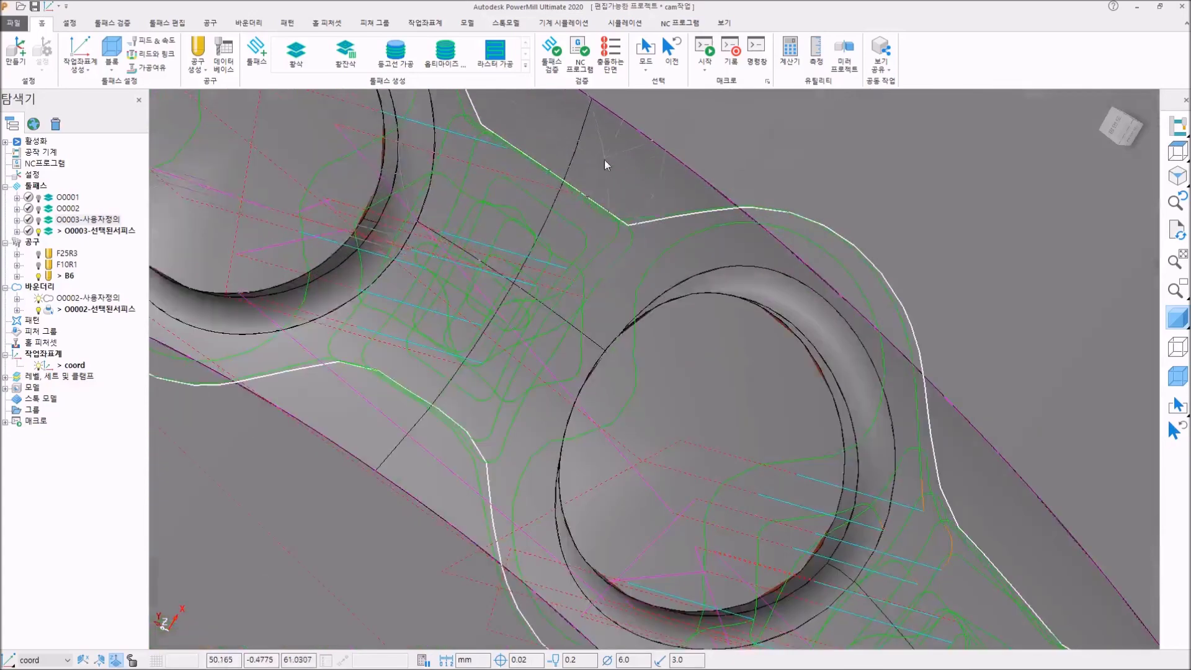
{"action": "scroll", "coordinate": [605, 164], "scroll_direction": "up", "scroll_amount": 3}
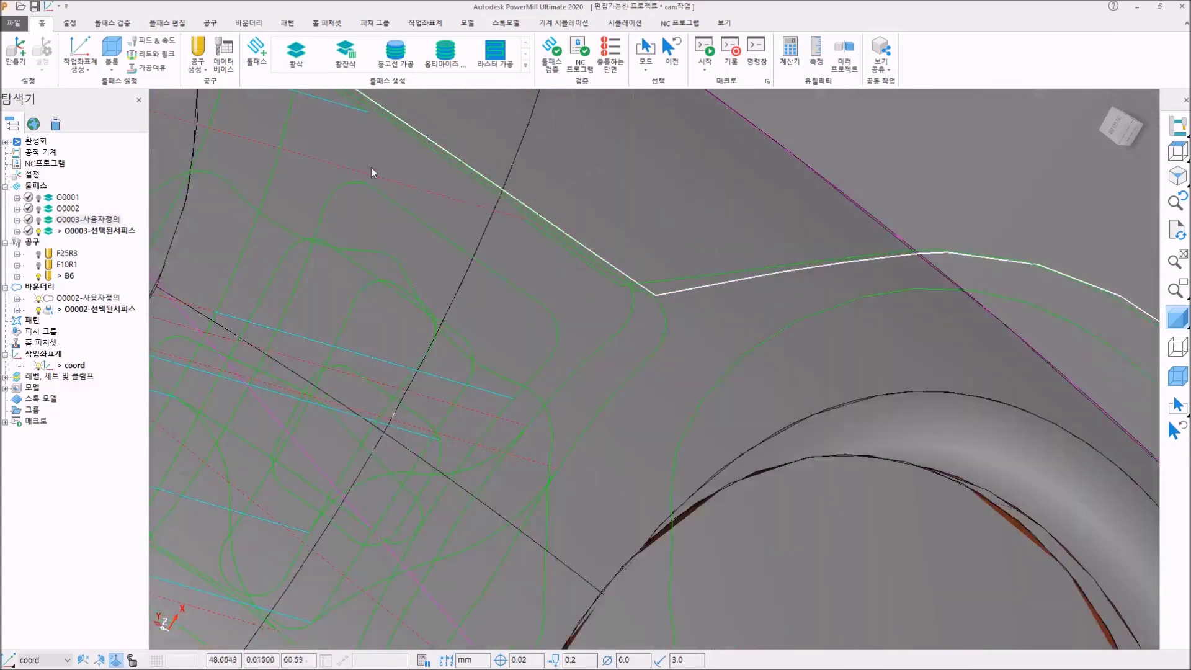
{"action": "scroll", "coordinate": [371, 166], "scroll_direction": "down", "scroll_amount": 3}
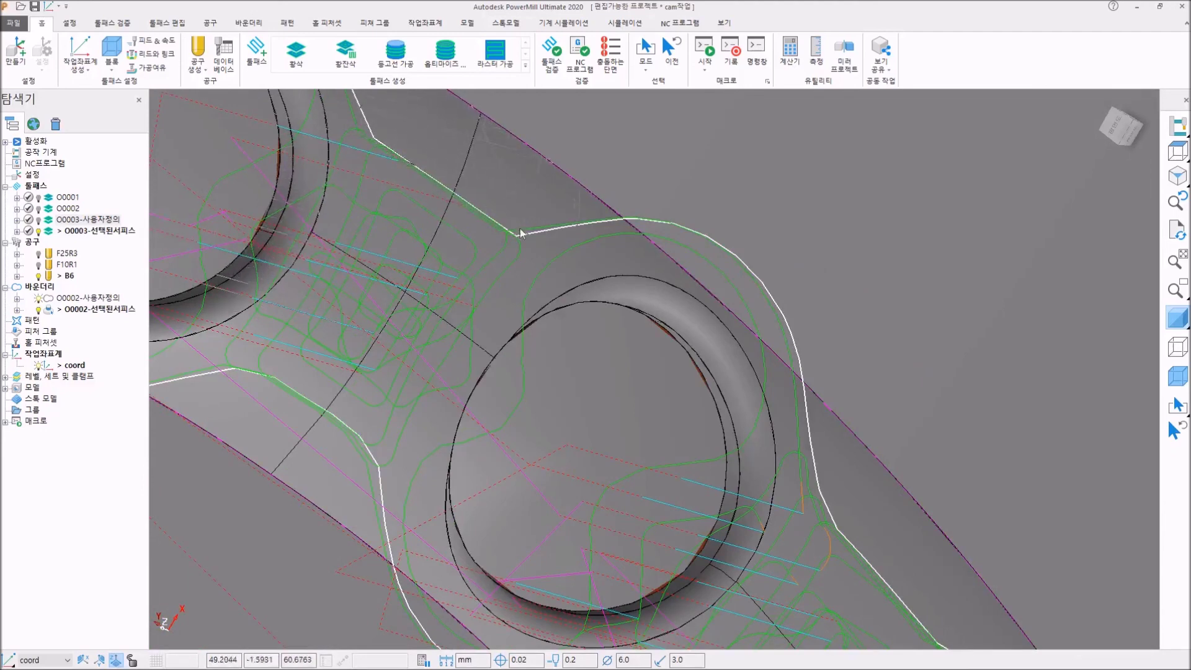
{"action": "mouse_move", "coordinate": [750, 351]}
{"action": "middle_mouse_down"}
{"action": "mouse_move", "coordinate": [855, 338]}
{"action": "mouse_move", "coordinate": [667, 242]}
{"action": "middle_mouse_up"}
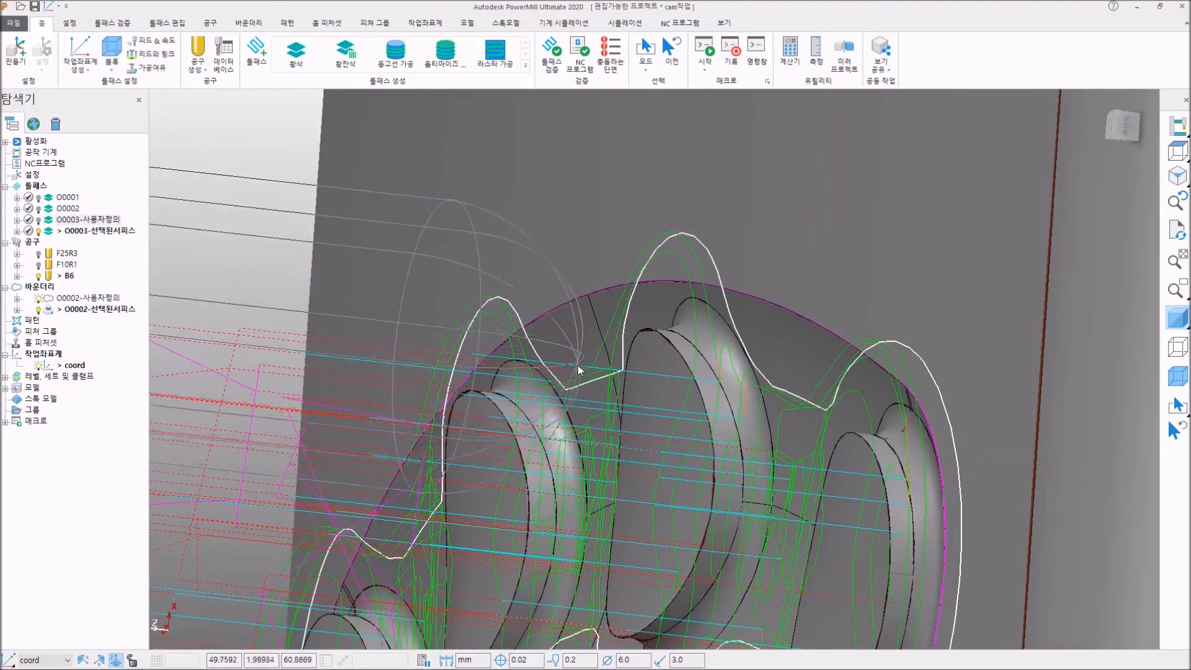
{"action": "mouse_move", "coordinate": [647, 379]}
{"action": "middle_mouse_down"}
{"action": "mouse_move", "coordinate": [703, 358]}
{"action": "mouse_move", "coordinate": [665, 371]}
{"action": "middle_mouse_up"}
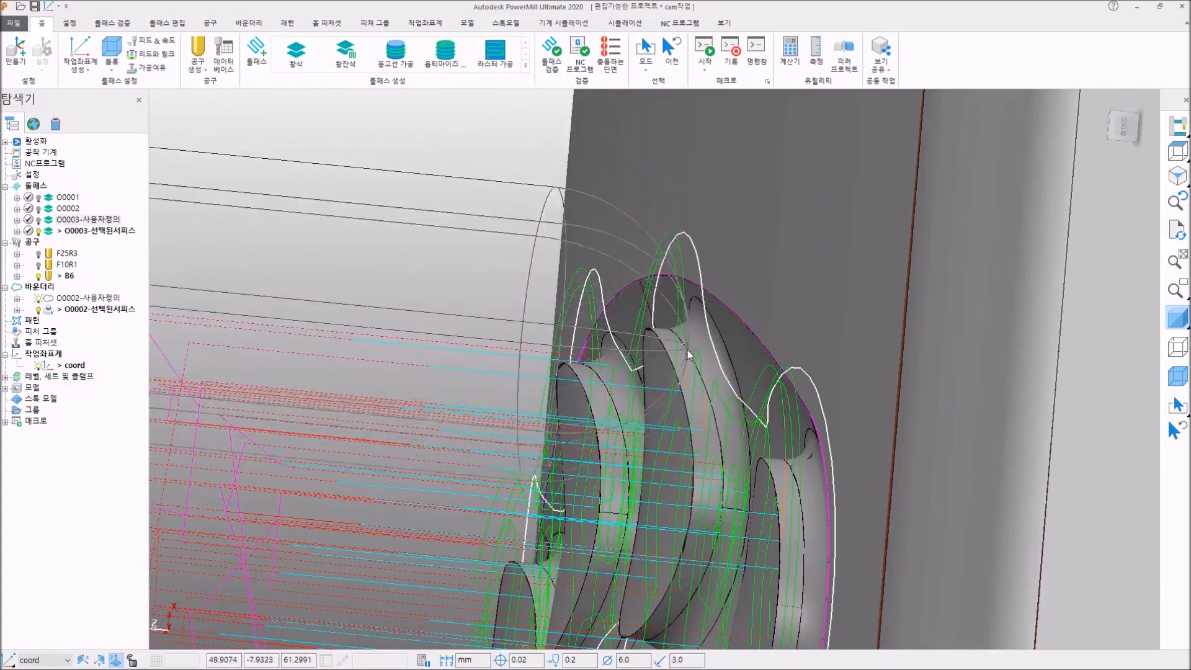
{"action": "scroll", "coordinate": [773, 266], "scroll_direction": "up", "scroll_amount": 3}
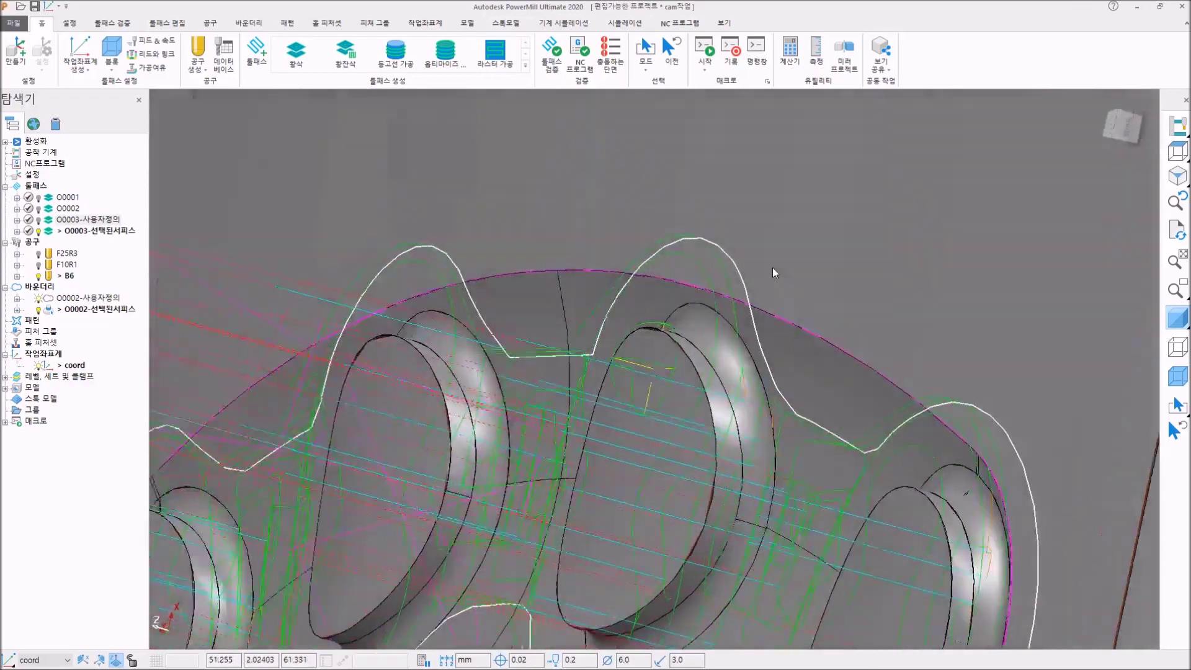
{"action": "scroll", "coordinate": [623, 292], "scroll_direction": "down", "scroll_amount": 5}
{"action": "middle_click_drag", "start_coordinate": [393, 326], "coordinate": [397, 297]}
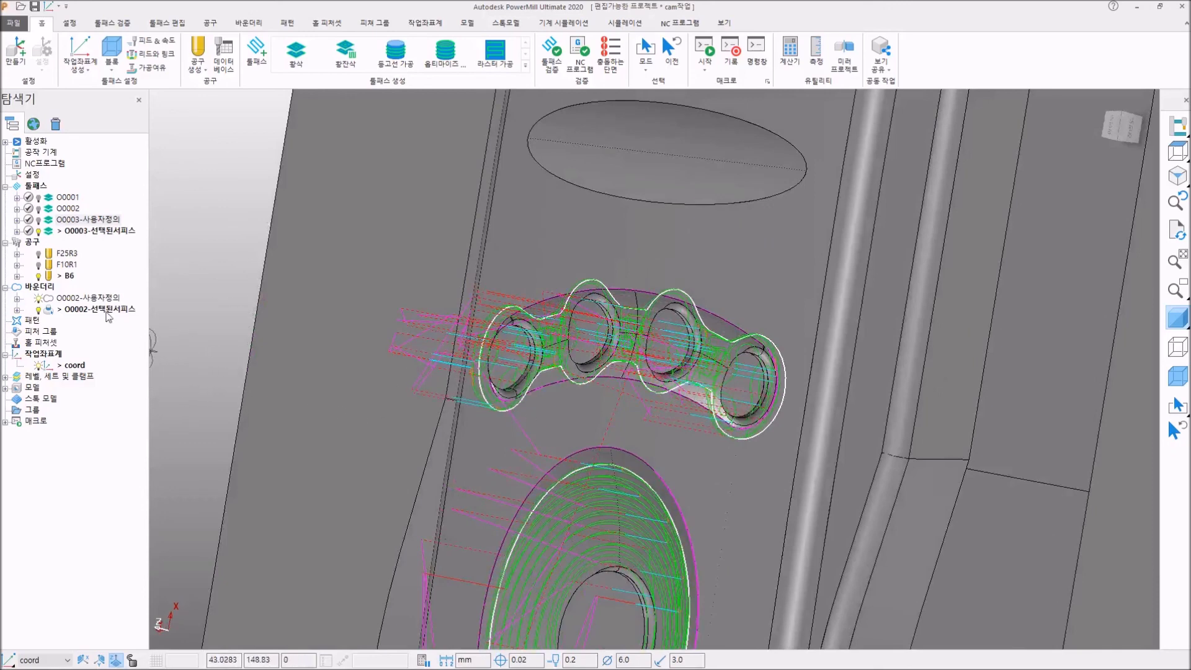
Display toolpath O0003-사용자정의 for comparison with O0003-선택된서피스, and make O0003-사용자정의 the active toolpath
{"action": "left_click", "coordinate": [88, 298]}
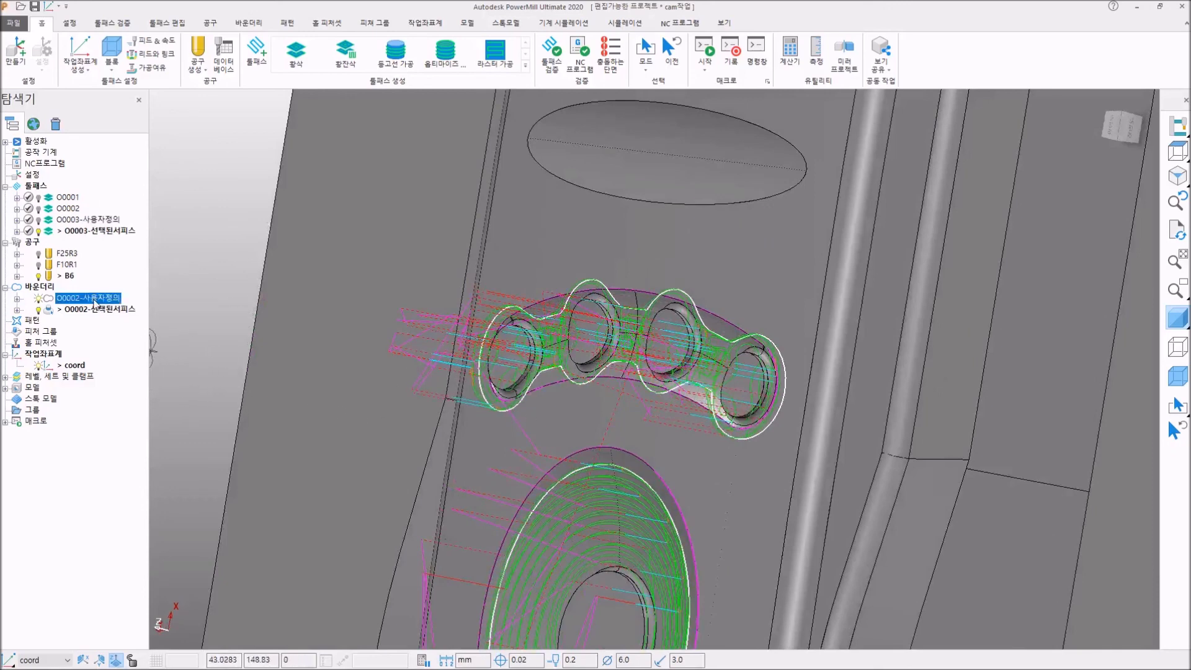
{"action": "double_click", "coordinate": [40, 222]}
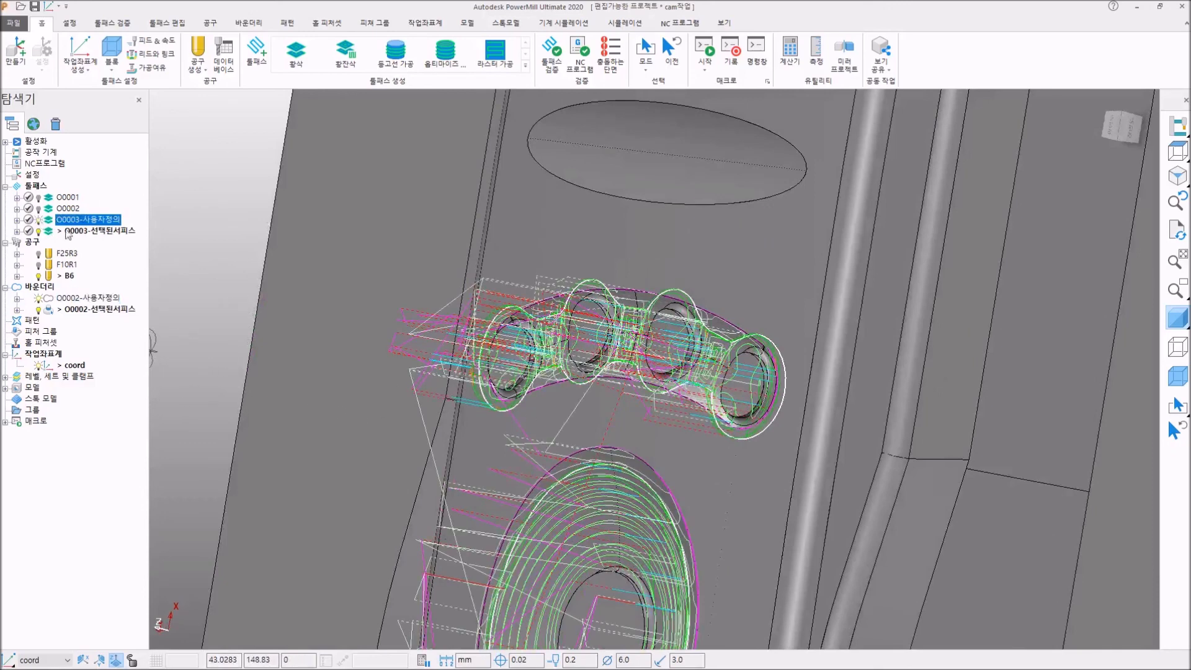
{"action": "left_click", "coordinate": [93, 231]}
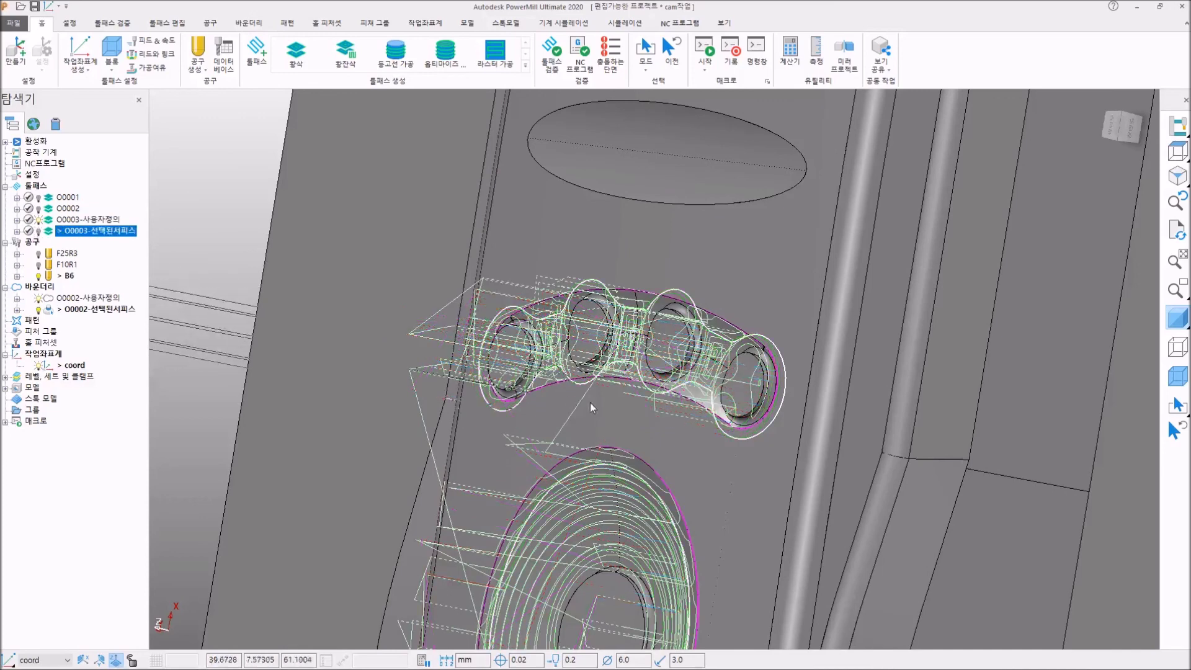
{"action": "left_click", "coordinate": [46, 221]}
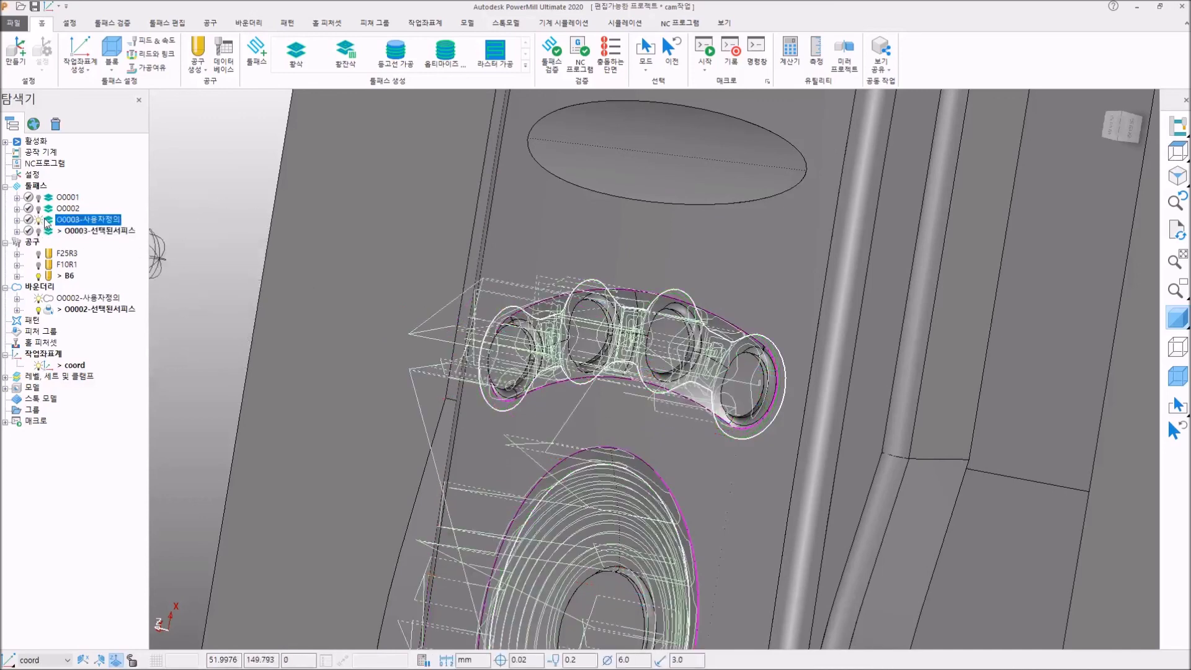
{"action": "double_click", "coordinate": [47, 220]}
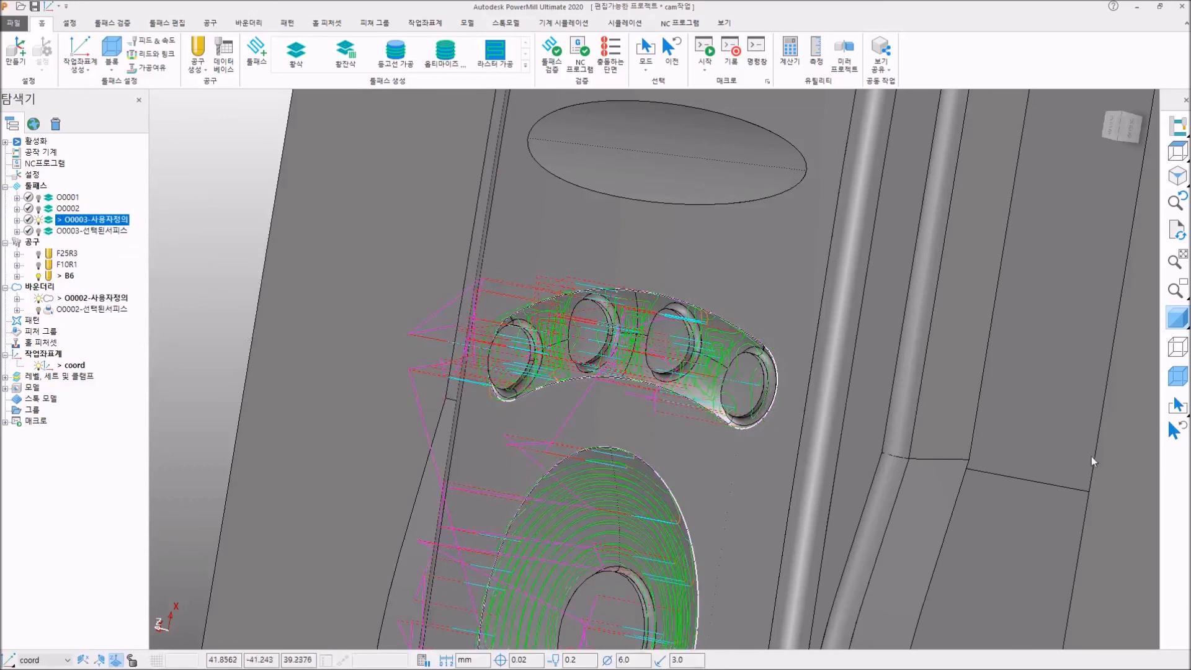
Reactivate toolpath O0003-사용자정의 and examine its passes up close between the upper button holes
{"action": "double_click", "coordinate": [48, 221]}
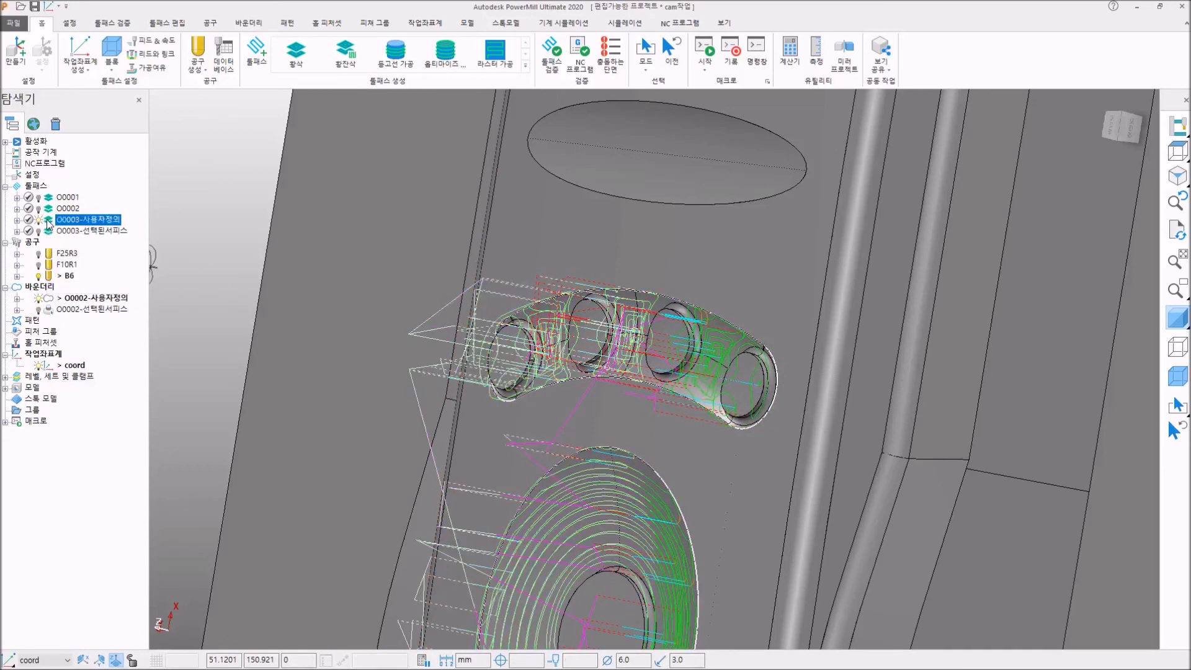
{"action": "double_click", "coordinate": [48, 221]}
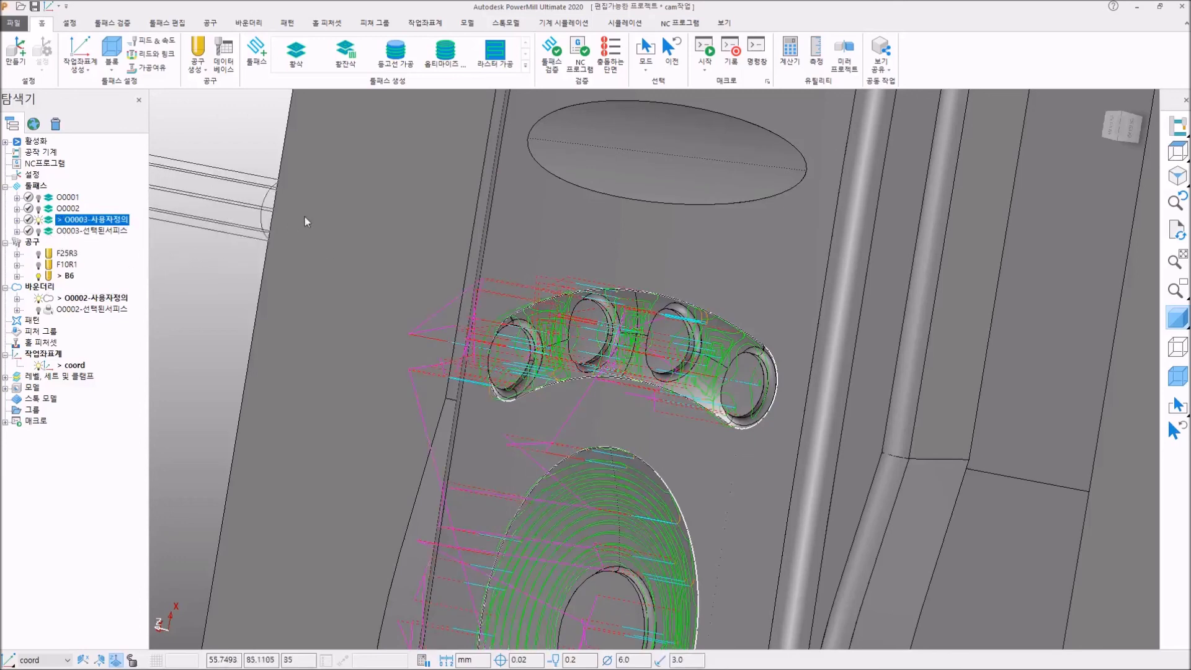
{"action": "middle_click_drag", "start_coordinate": [232, 203], "coordinate": [542, 318]}
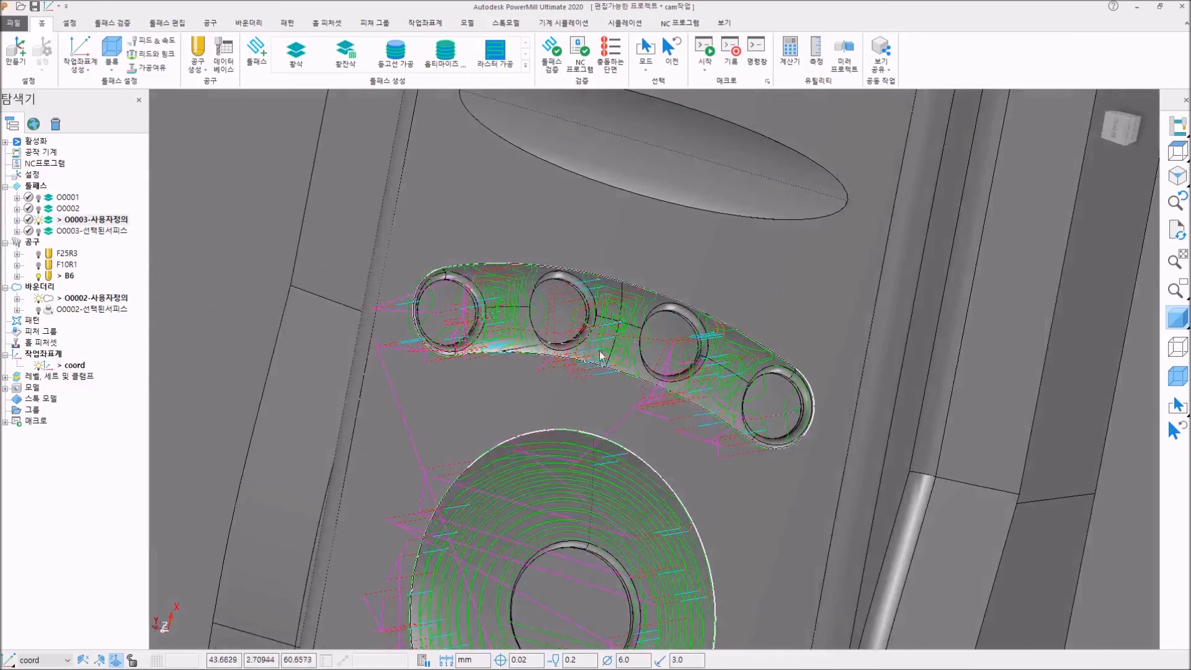
{"action": "scroll", "coordinate": [547, 259], "scroll_direction": "up", "scroll_amount": 4}
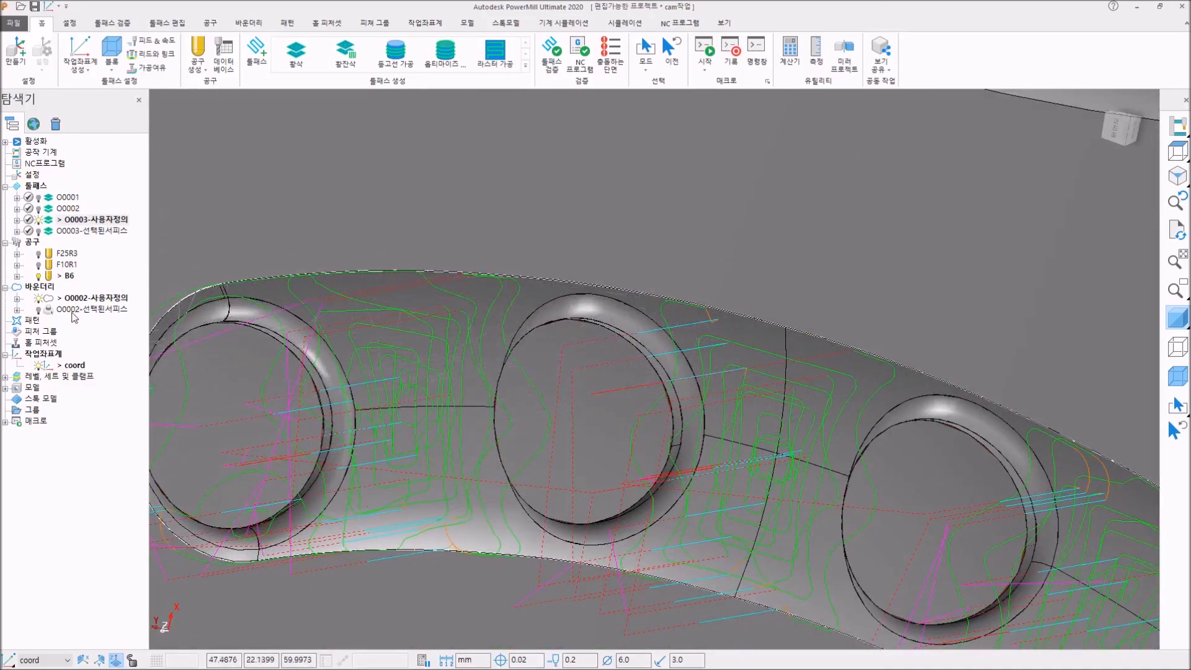
Display boundary O0002-선택된서피스 over the button holes, keeping toolpath O0003-사용자정의 active for comparison
{"action": "left_click", "coordinate": [38, 310]}
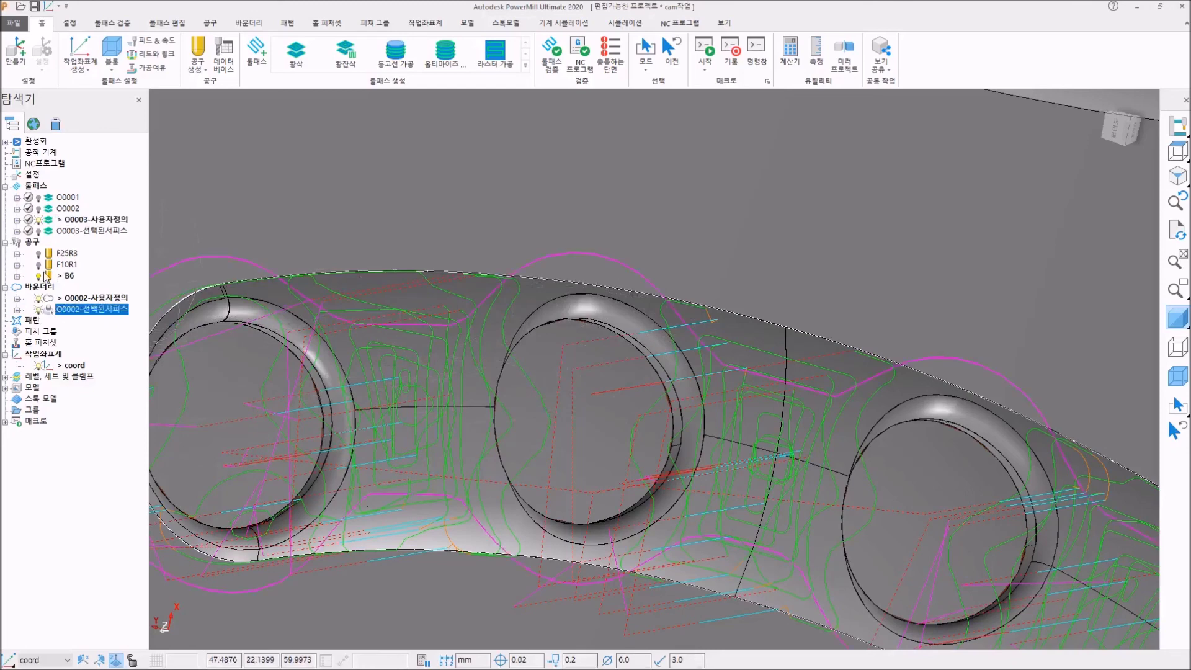
{"action": "left_click", "coordinate": [38, 231]}
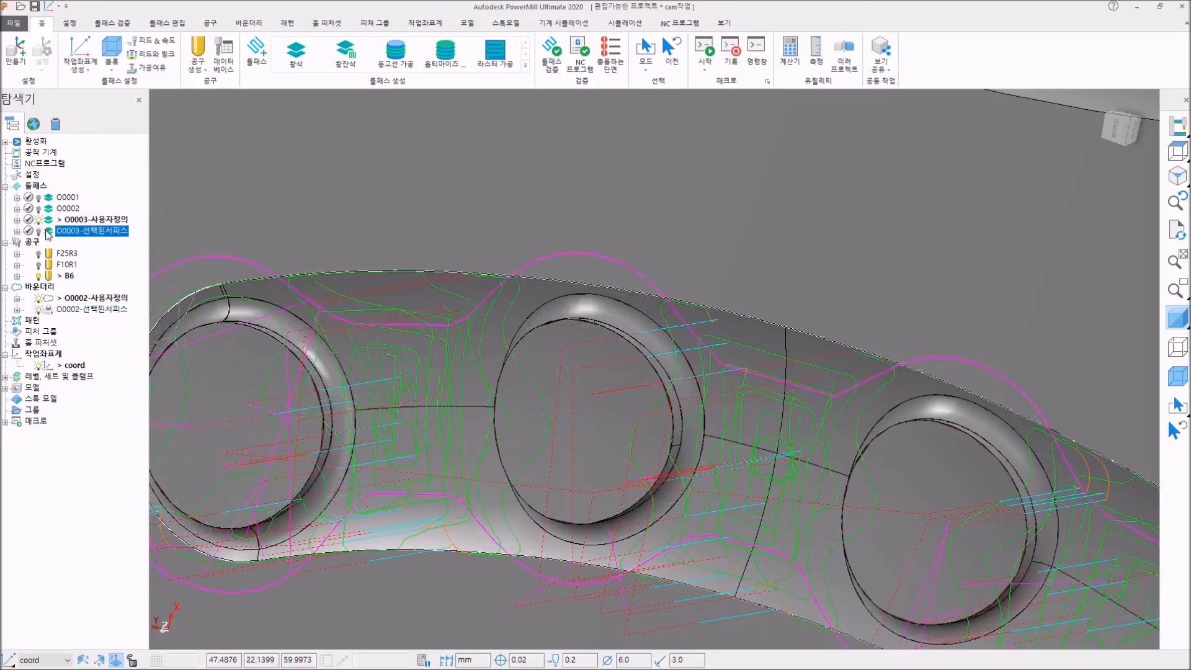
{"action": "double_click", "coordinate": [46, 234]}
{"action": "double_click", "coordinate": [49, 221]}
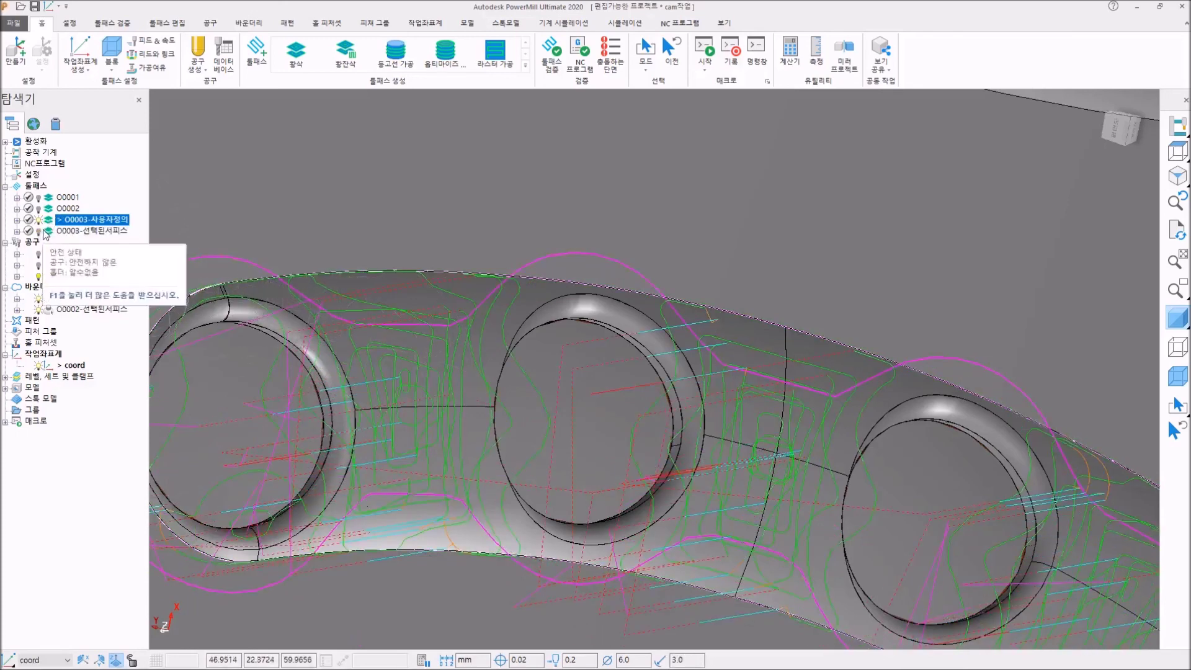
Hide toolpath O0003-사용자정의 and activate O0003-선택된서피스 to compare its passes around the button holes
{"action": "left_click", "coordinate": [44, 233]}
{"action": "left_click", "coordinate": [45, 233]}
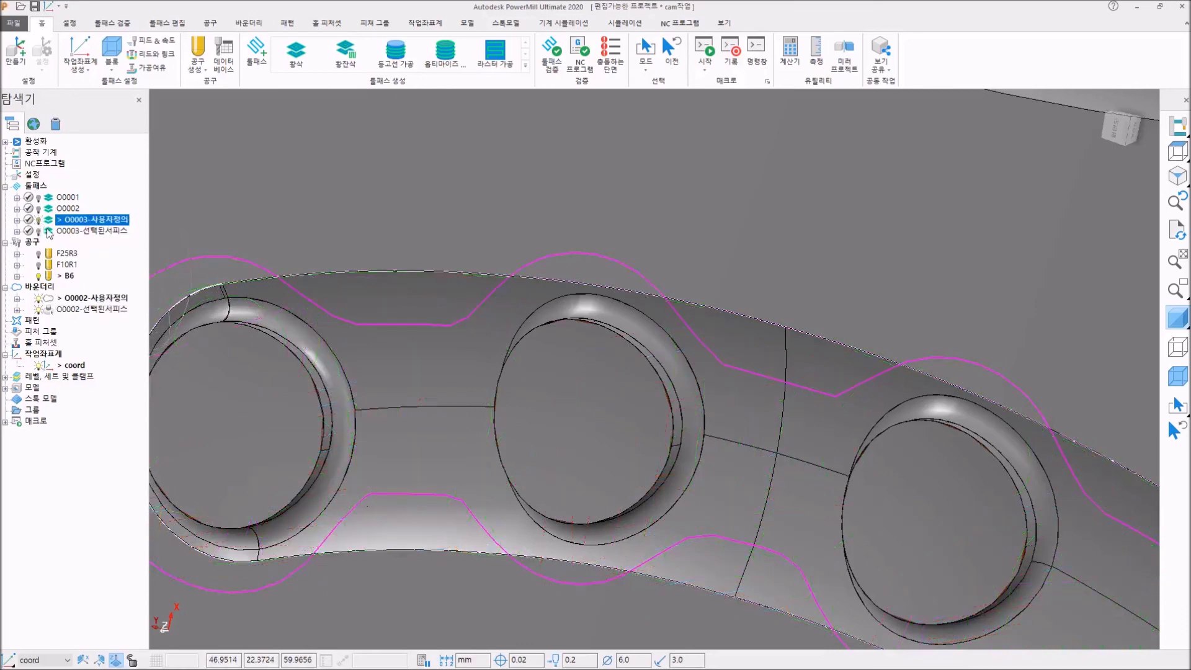
{"action": "double_click", "coordinate": [51, 232]}
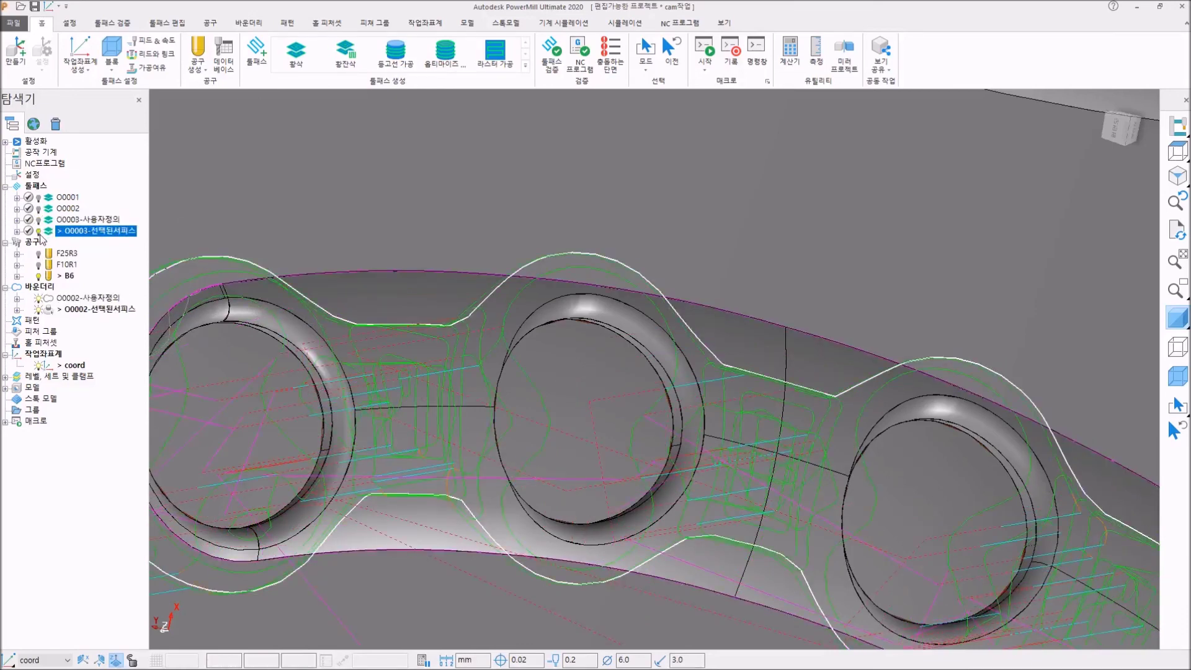
Examine how toolpath O0003-선택된서피스 runs relative to both boundaries around the button holes and the round center recess
{"action": "scroll", "coordinate": [685, 415], "scroll_direction": "down", "scroll_amount": 2}
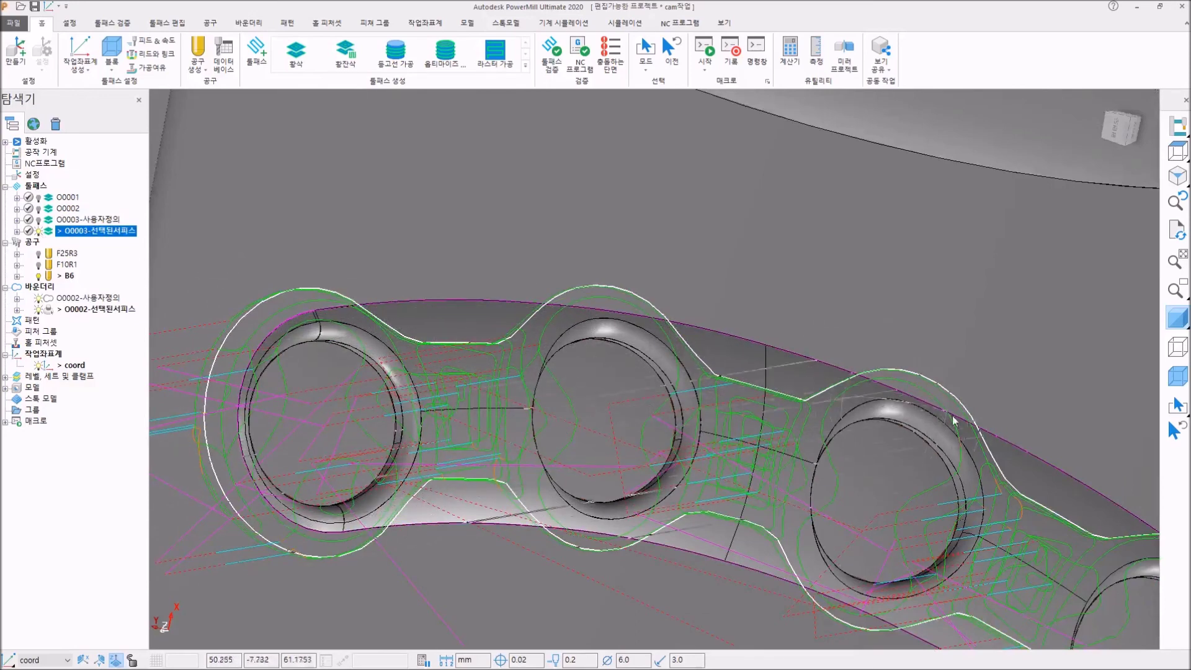
{"action": "scroll", "coordinate": [962, 562], "scroll_direction": "down", "scroll_amount": 2}
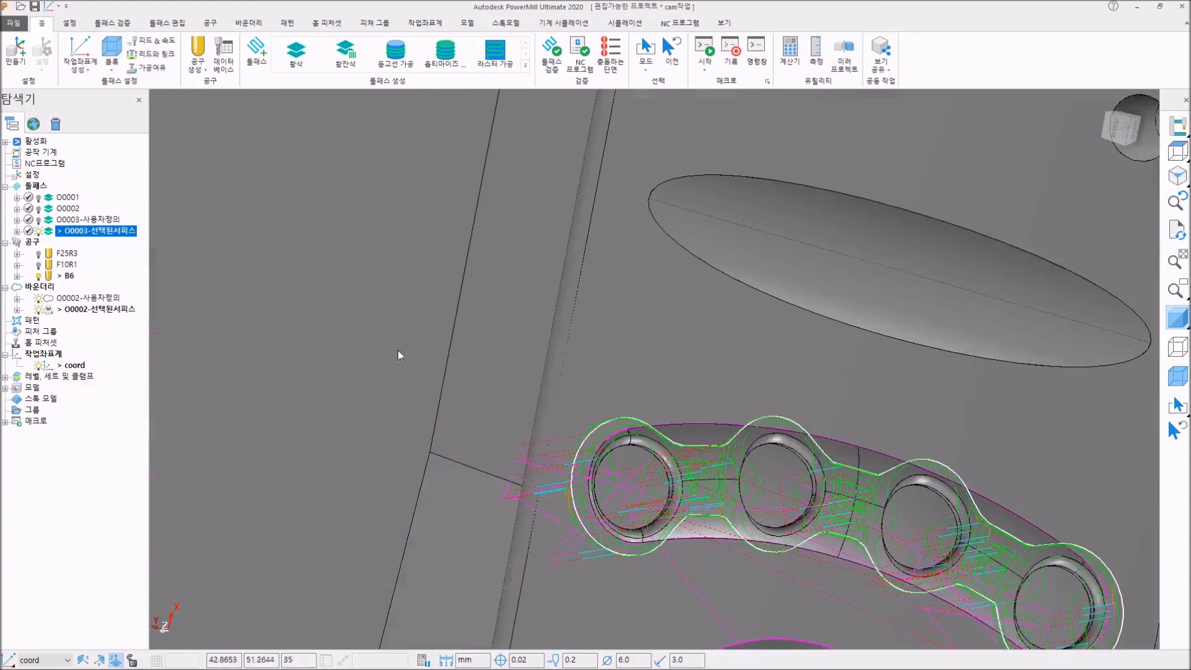
{"action": "scroll", "coordinate": [391, 351], "scroll_direction": "down", "scroll_amount": 2}
{"action": "scroll", "coordinate": [389, 351], "scroll_direction": "down", "scroll_amount": 2}
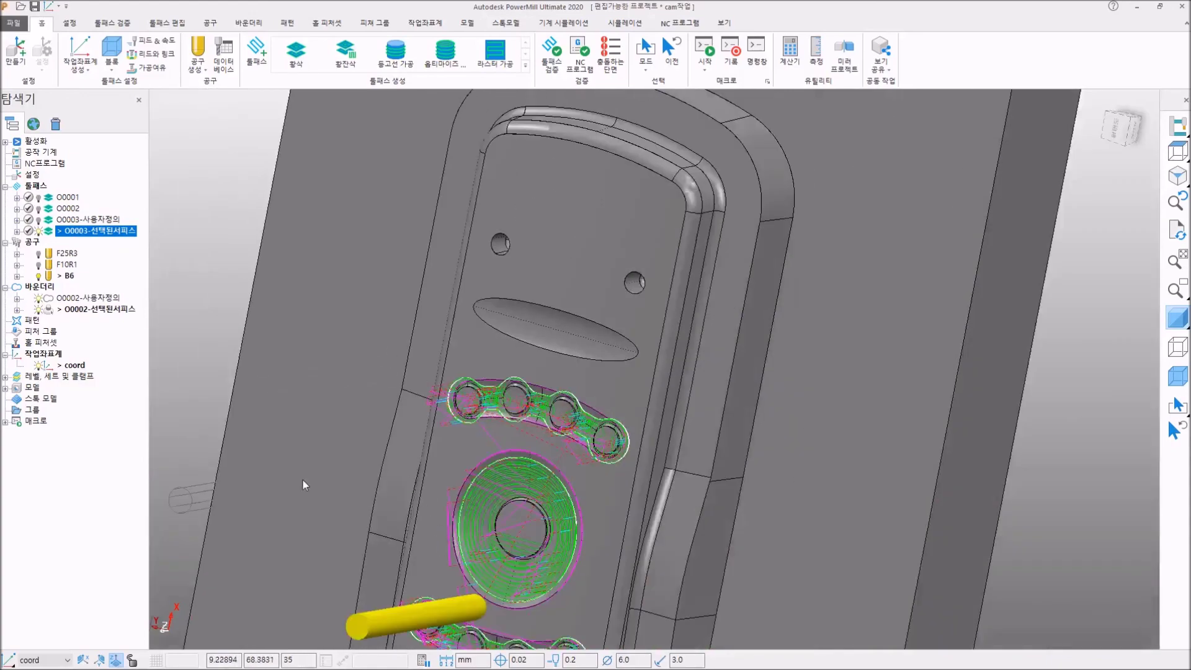
{"action": "scroll", "coordinate": [546, 556], "scroll_direction": "up", "scroll_amount": 5}
{"action": "scroll", "coordinate": [743, 472], "scroll_direction": "down", "scroll_amount": 2}
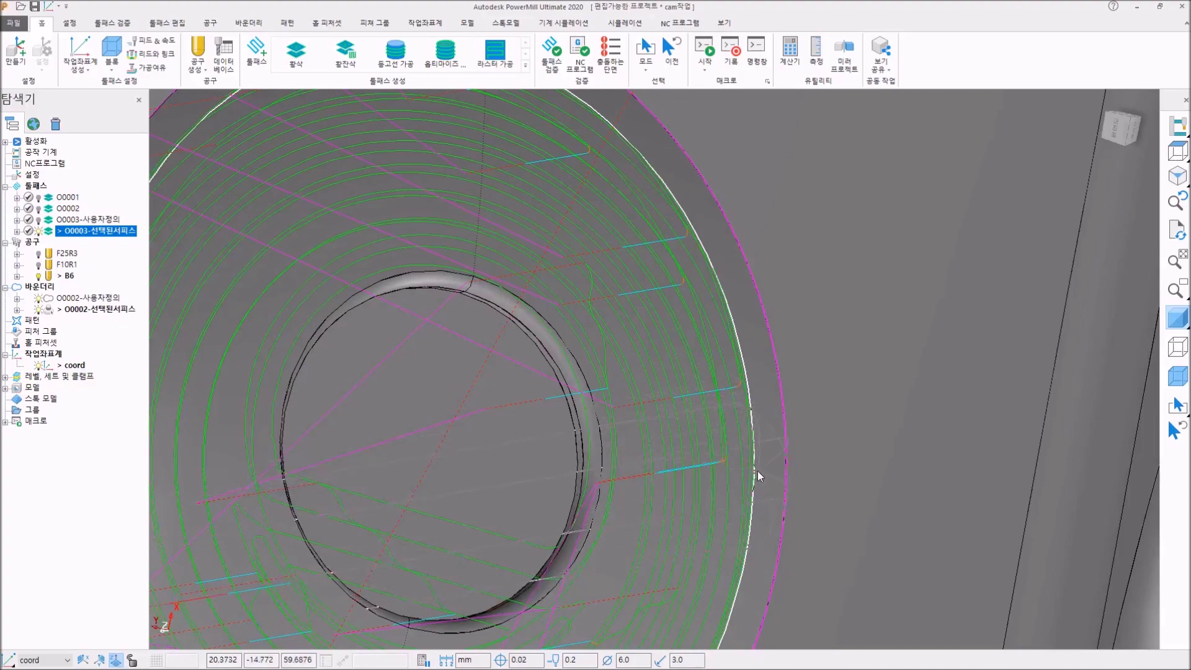
{"action": "scroll", "coordinate": [523, 210], "scroll_direction": "down", "scroll_amount": 5}
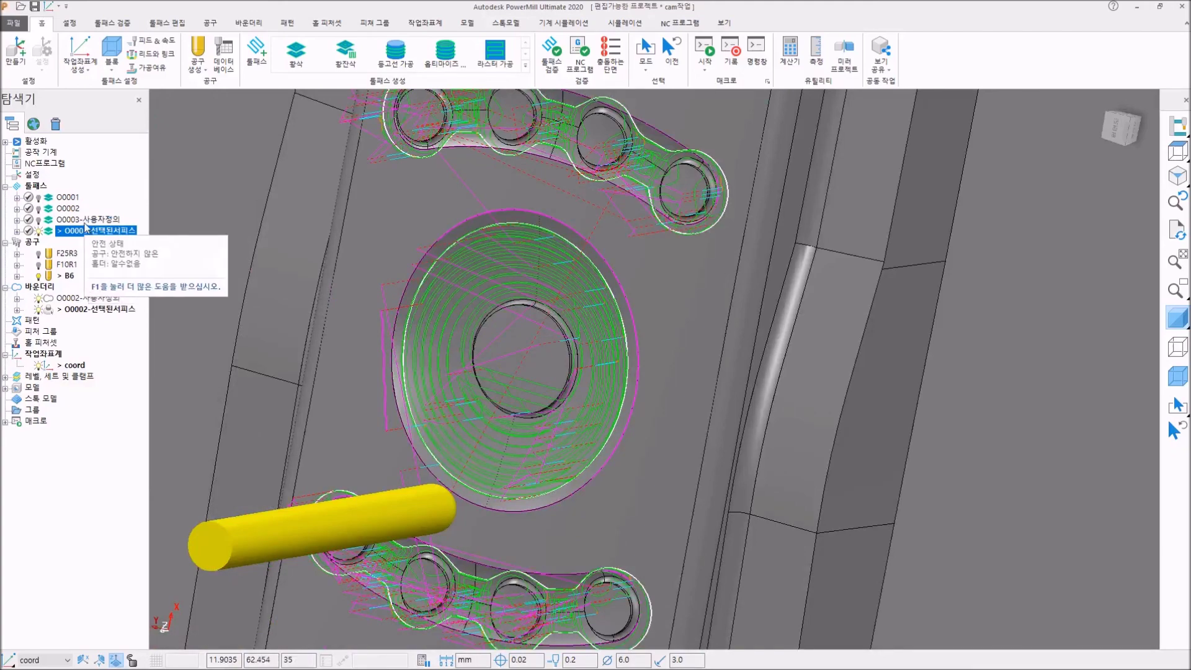
{"action": "scroll", "coordinate": [445, 277], "scroll_direction": "down", "scroll_amount": 4}
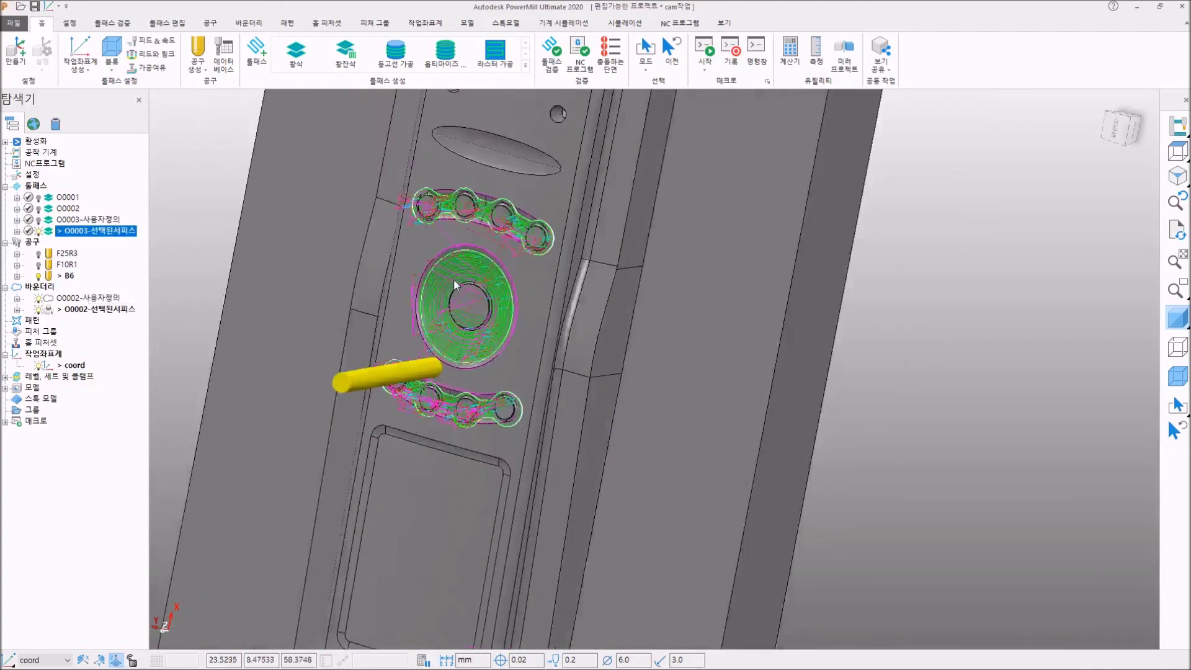
{"action": "scroll", "coordinate": [444, 269], "scroll_direction": "up", "scroll_amount": 6}
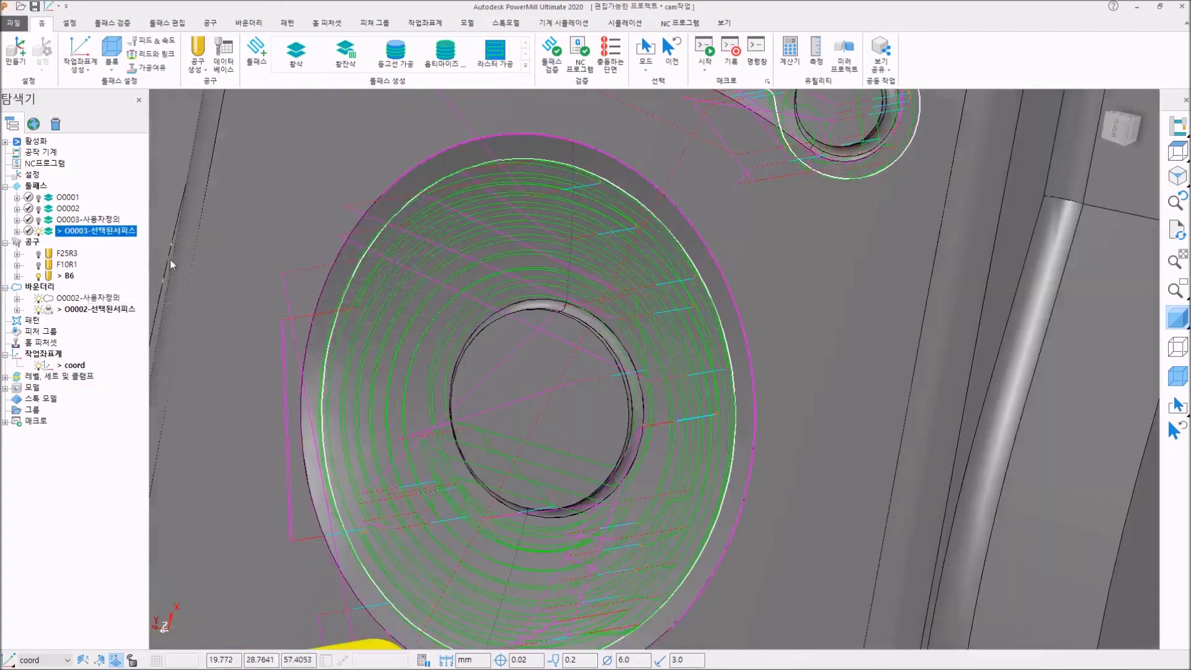
{"action": "left_click", "coordinate": [90, 220]}
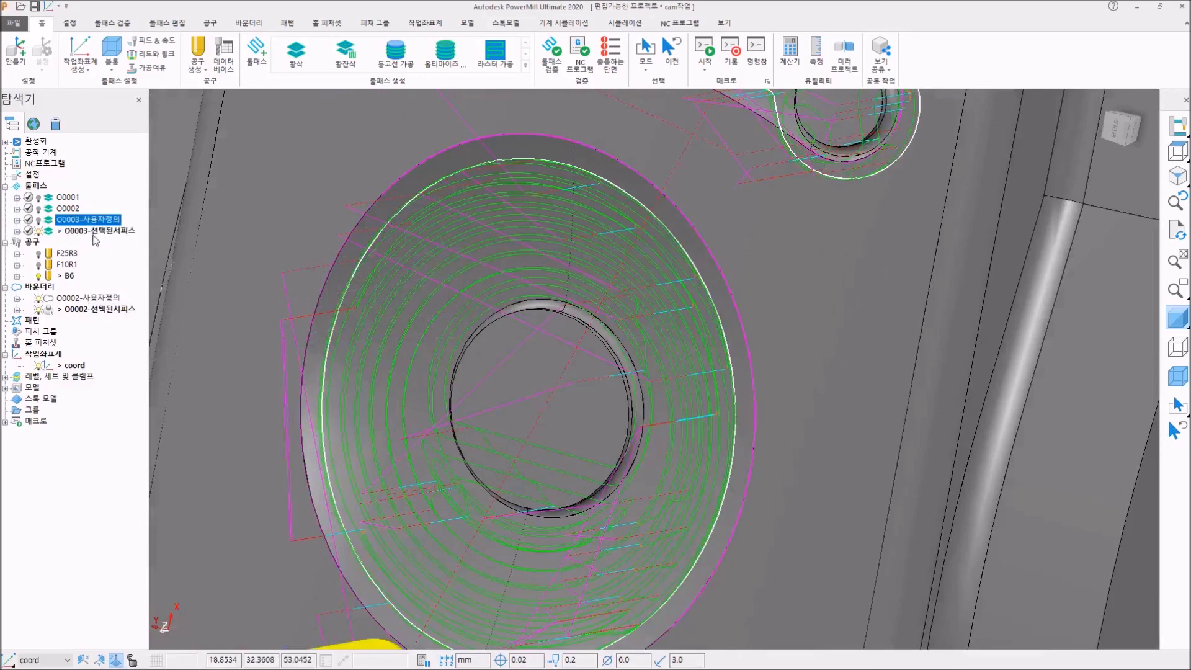
{"action": "left_click", "coordinate": [93, 231]}
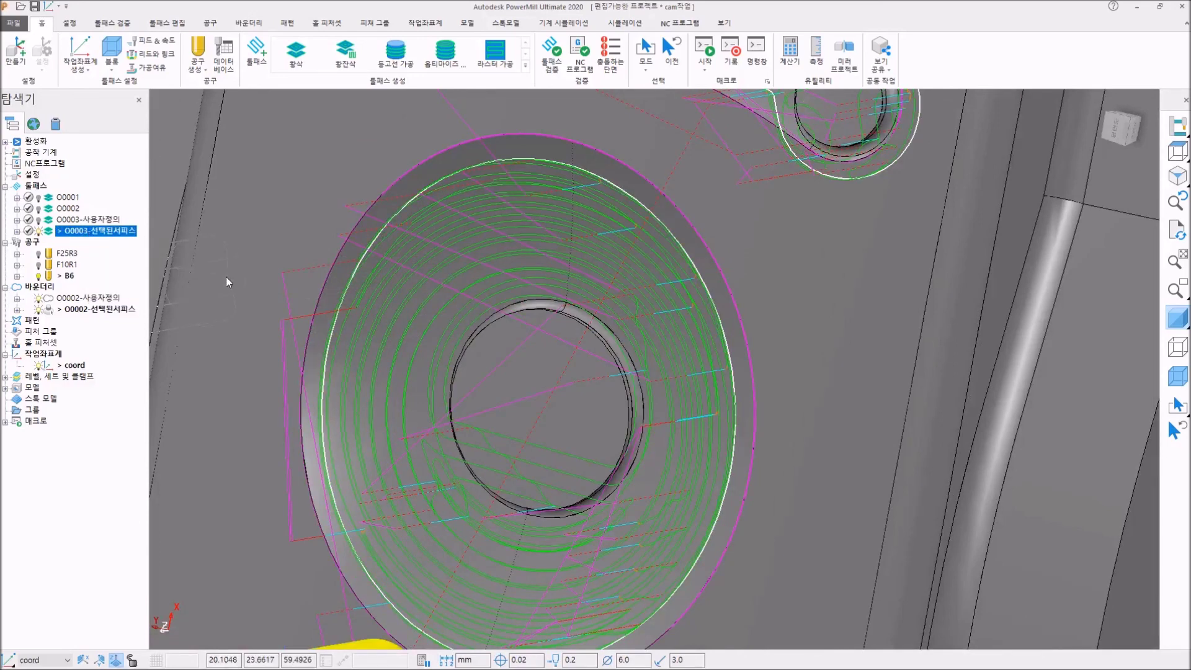
{"action": "left_click", "coordinate": [99, 220]}
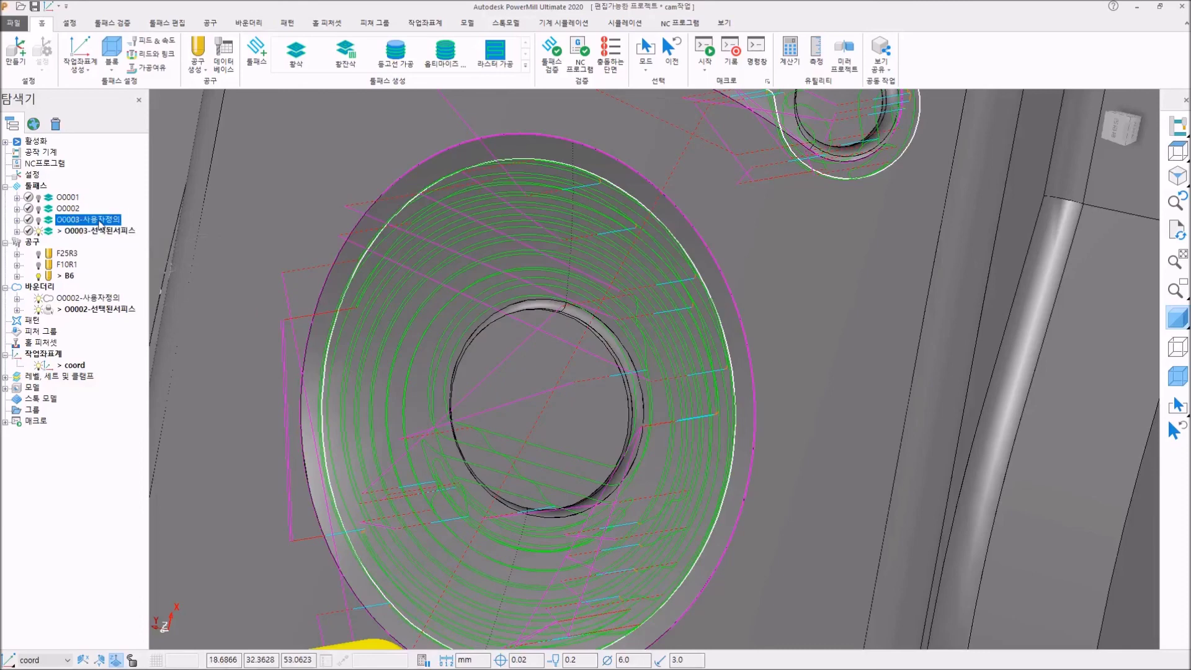
Delete toolpath O0003-선택된서피스 and boundary O0002-선택된서피스
{"action": "left_click", "coordinate": [99, 232]}
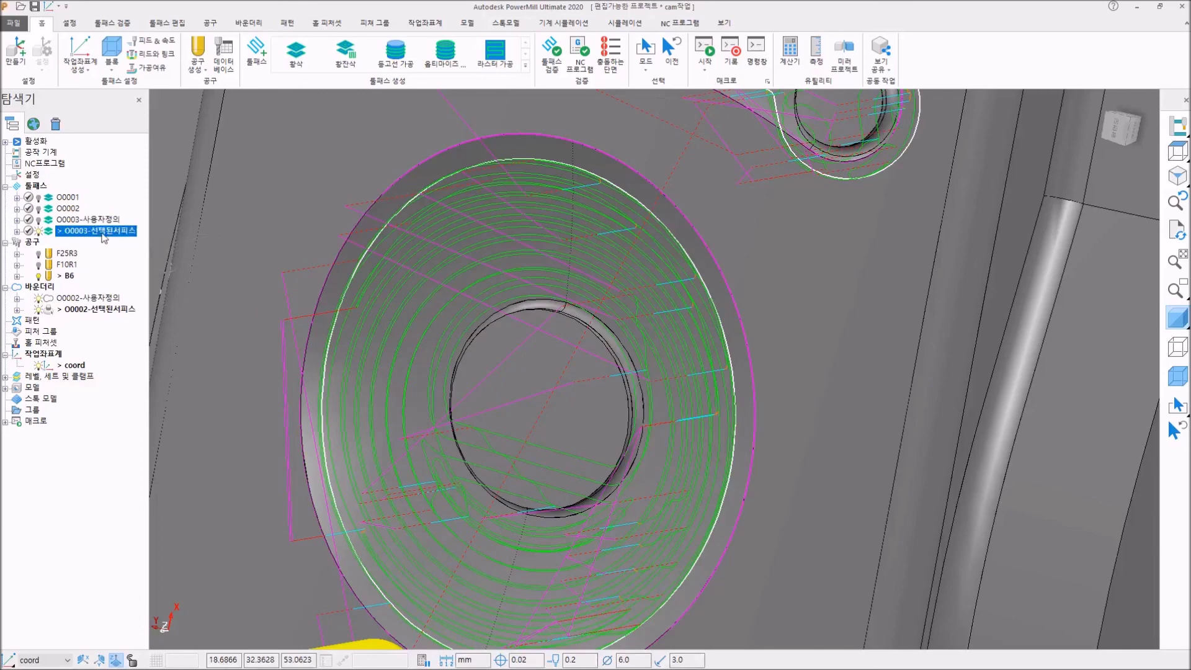
{"action": "right_click", "coordinate": [102, 232]}
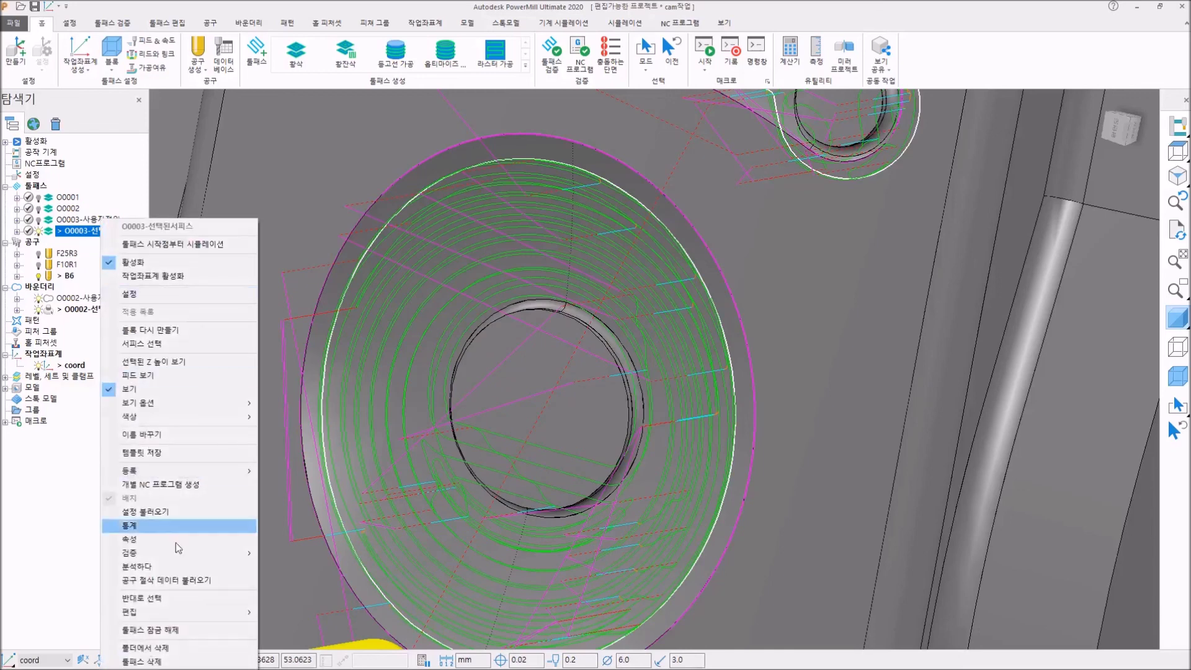
{"action": "left_click", "coordinate": [142, 661]}
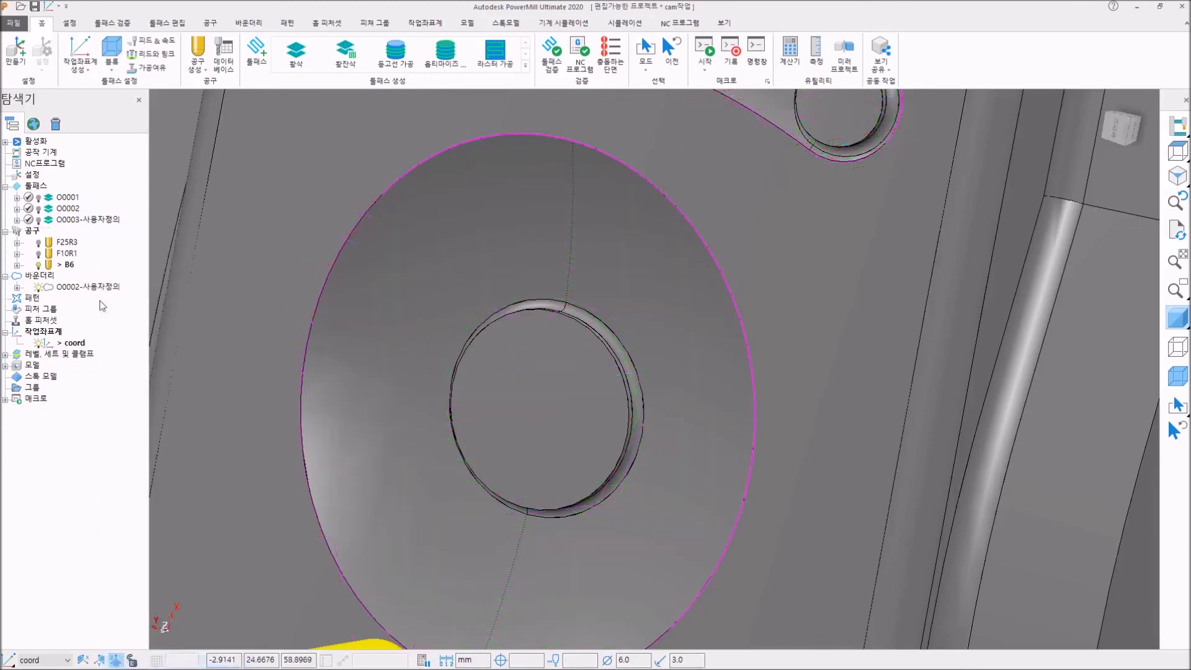
Rename toolpath O0003-사용자정의 as O0003
{"action": "right_click", "coordinate": [73, 220]}
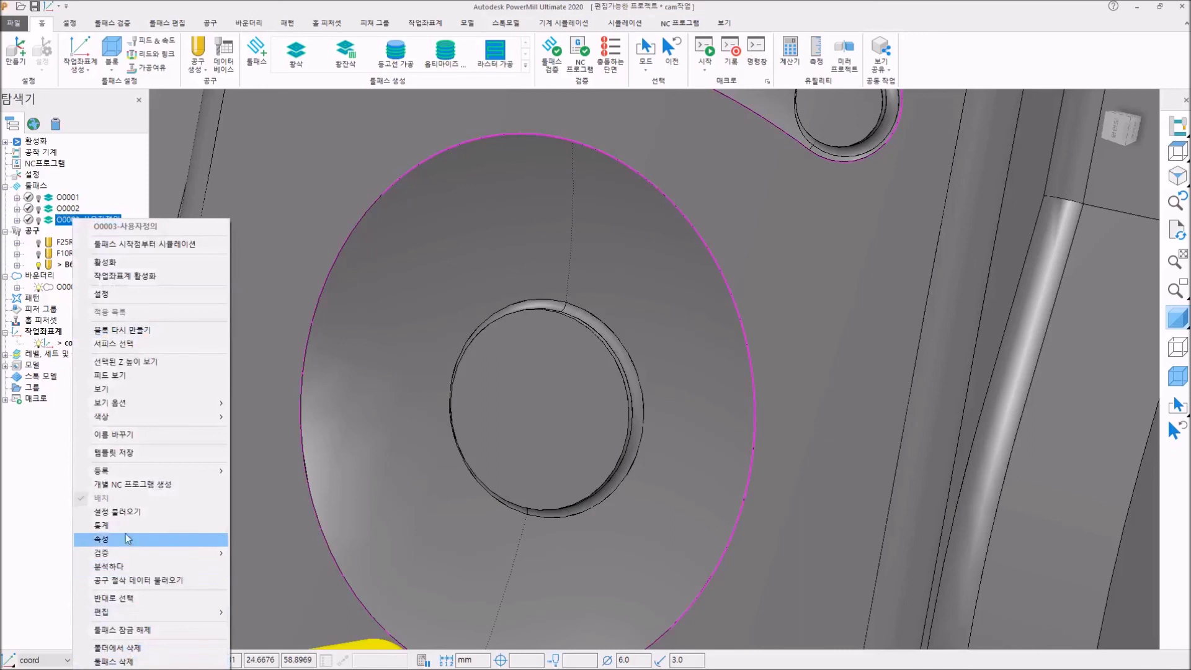
{"action": "left_click", "coordinate": [115, 434]}
{"action": "left_click_drag", "start_coordinate": [78, 220], "coordinate": [148, 229]}
{"action": "key", "text": "BackSpace"}
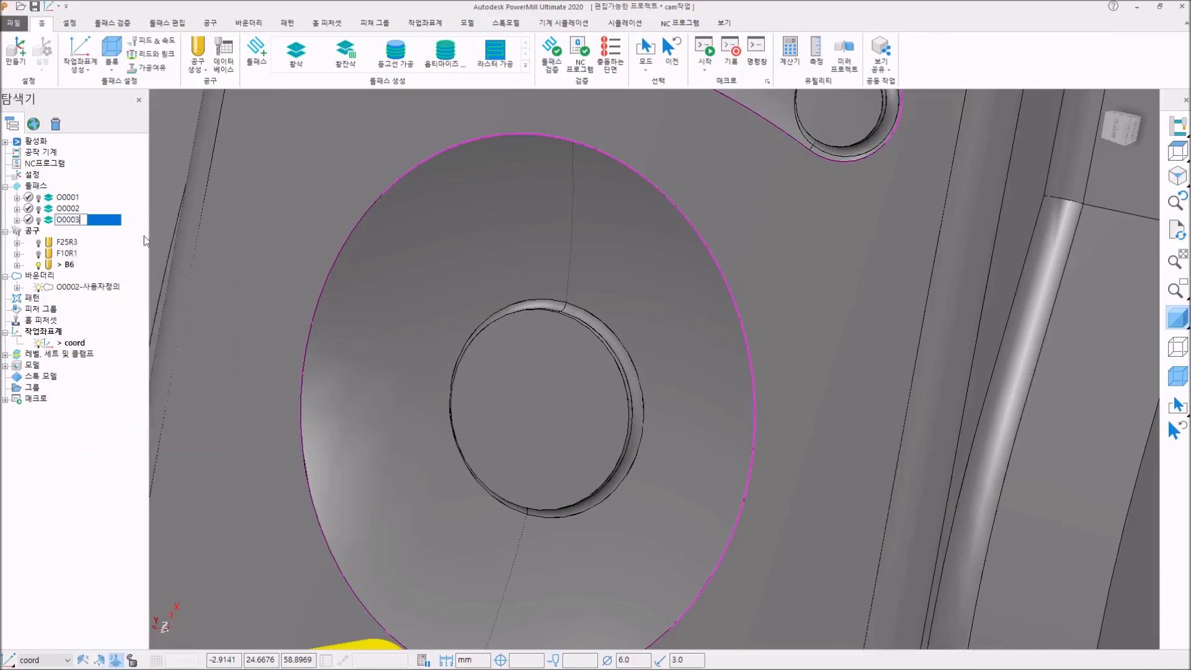
{"action": "key", "text": "Return"}
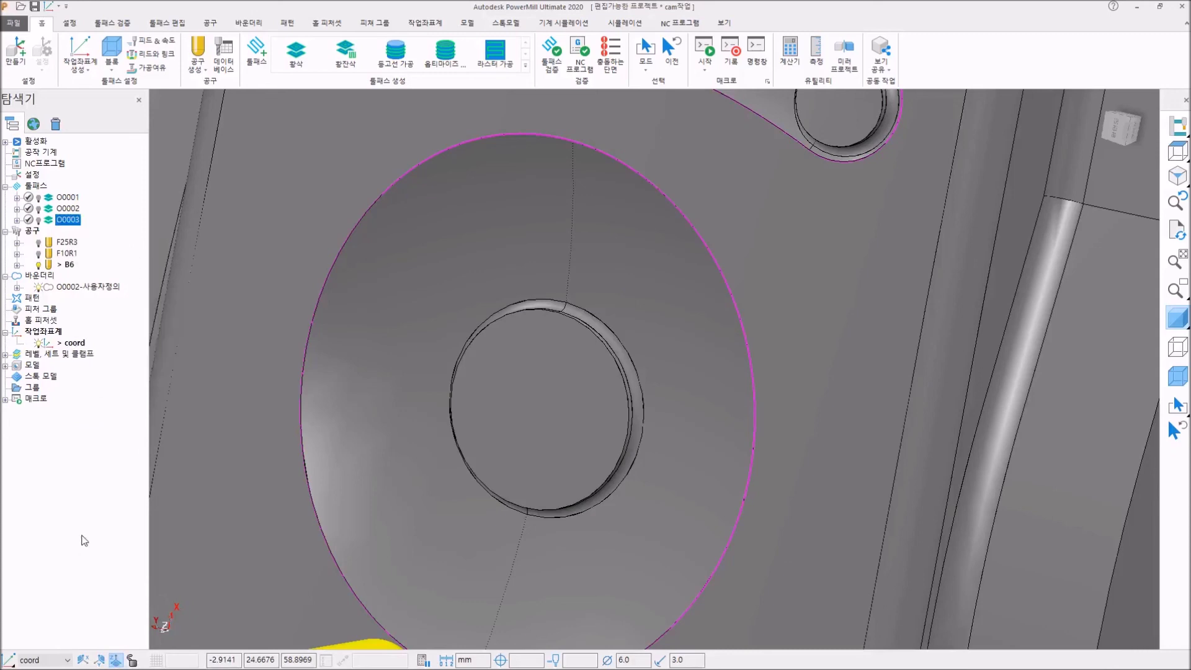